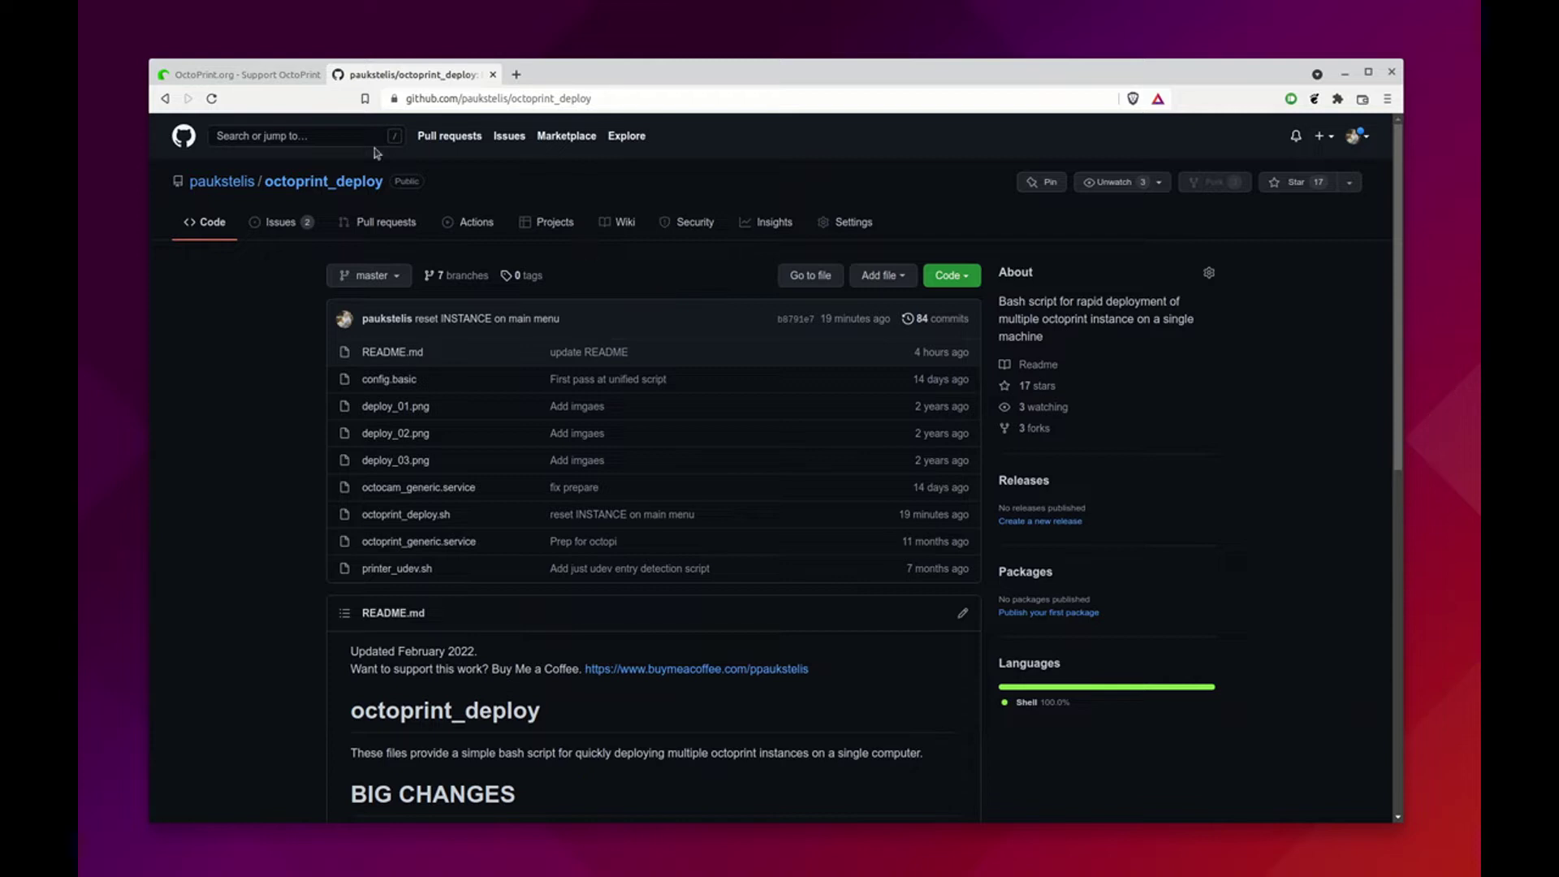
# Switch from the octoprint_deploy repository to the 'OctoPrint.org - Support OctoPrint' tab
pyautogui.click(244, 73)
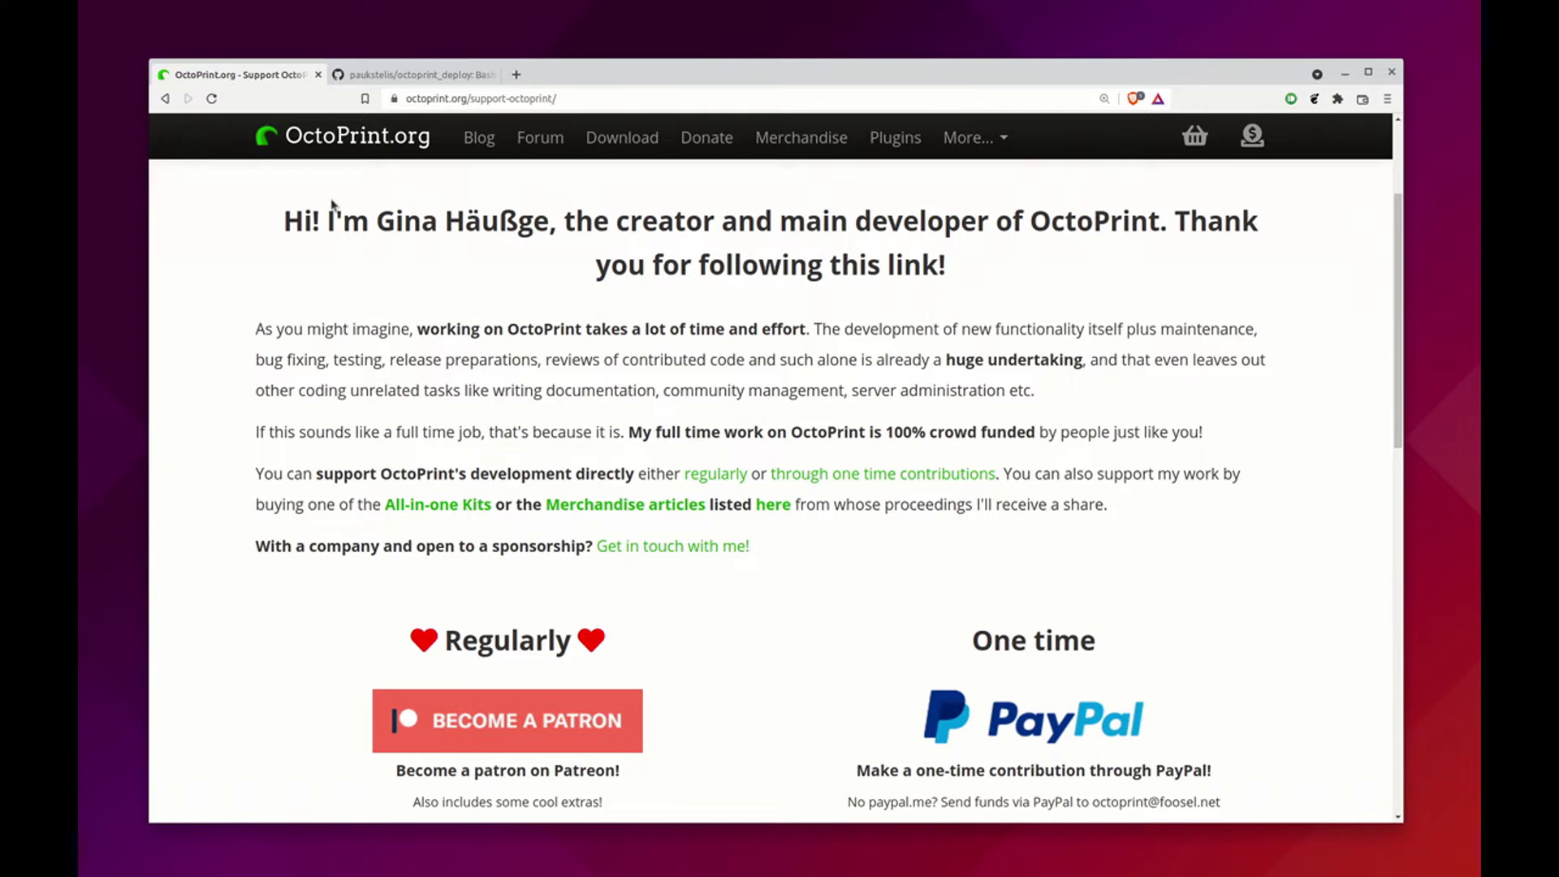
# Go back to the paukstelis/octoprint_deploy GitHub repository tab
pyautogui.click(414, 75)
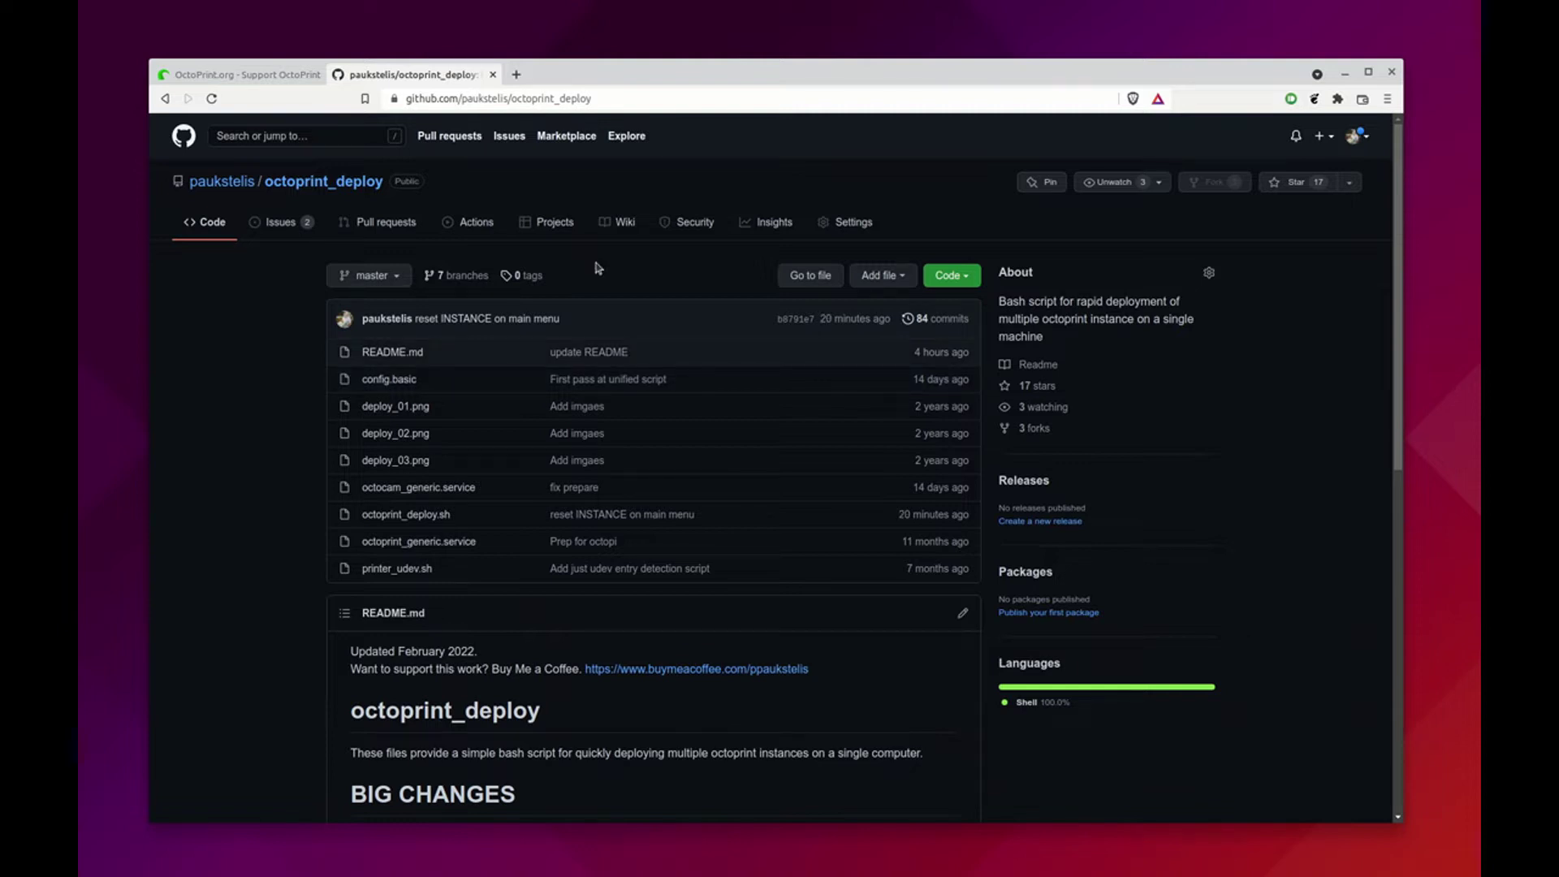
pyautogui.scroll(-5, 626, 336)
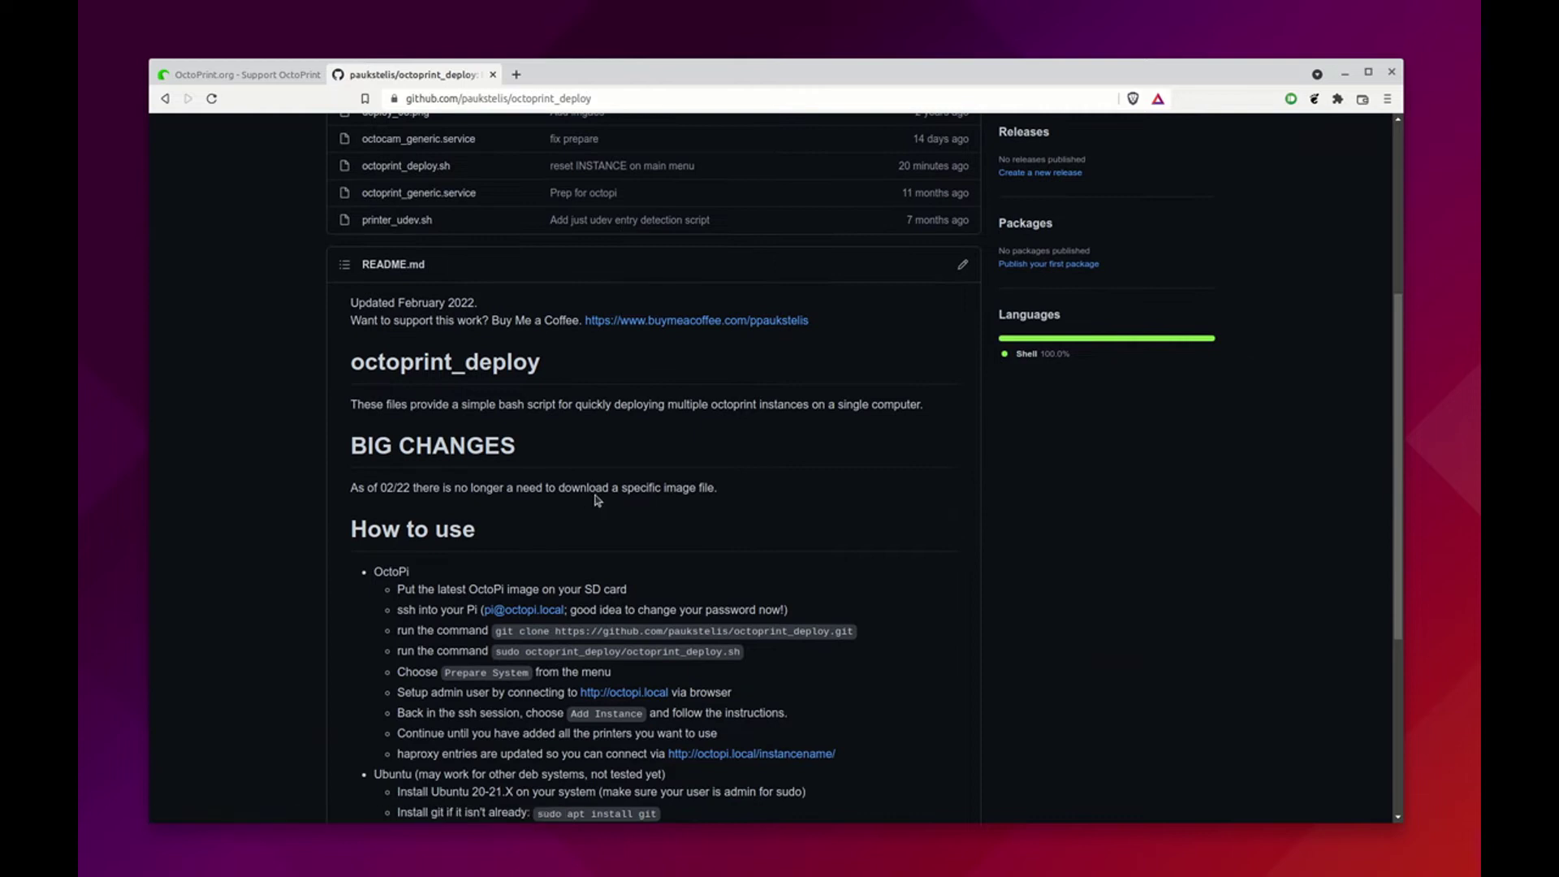
pyautogui.moveTo(611, 489); pyautogui.dragTo(723, 502)
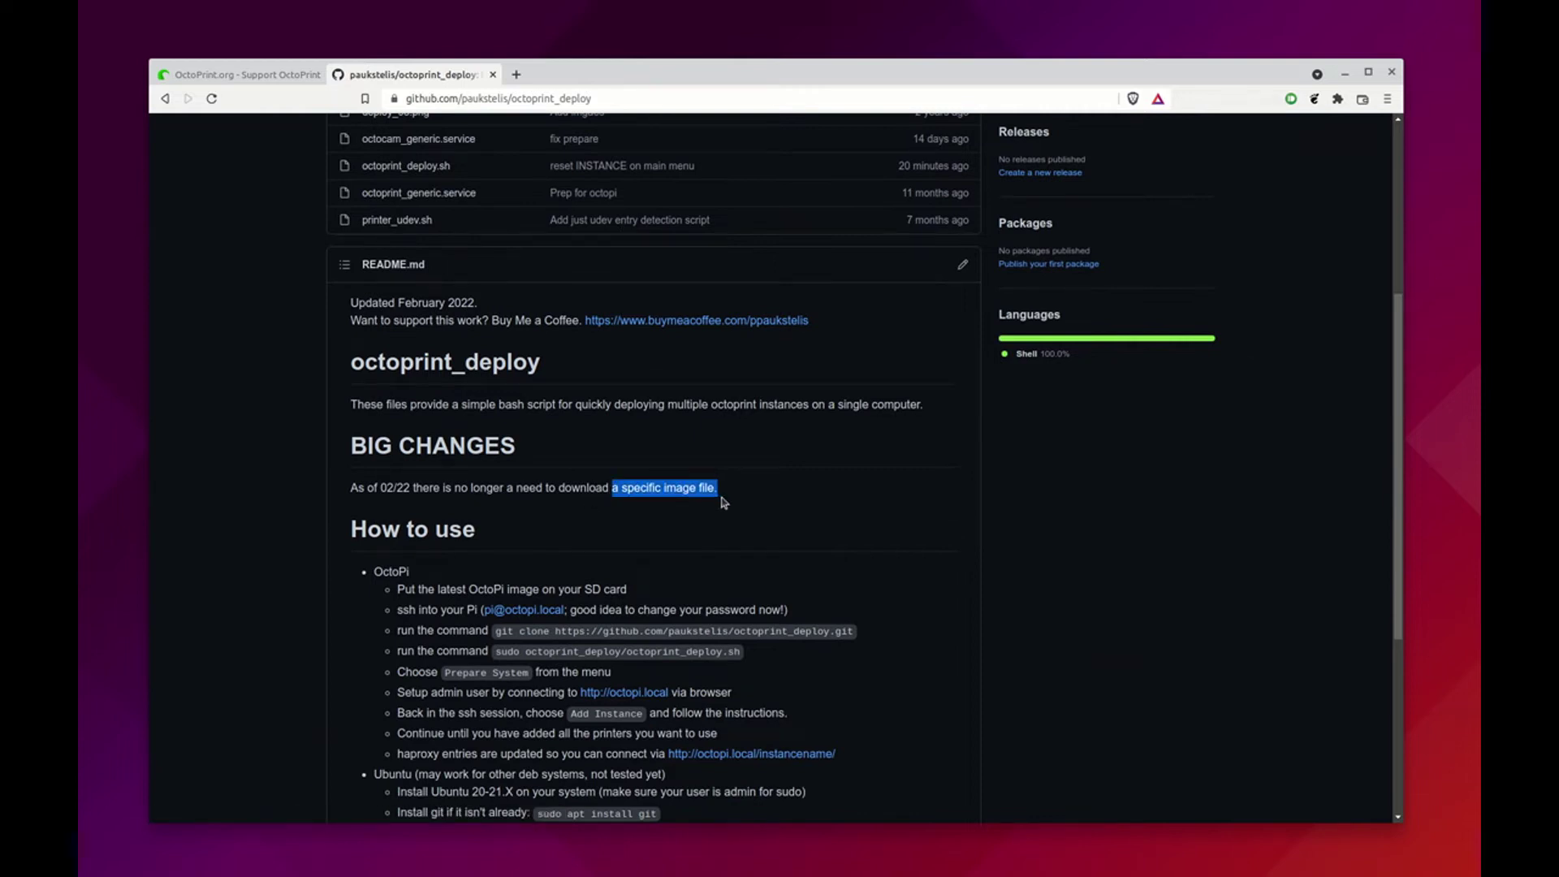
pyautogui.click(795, 497)
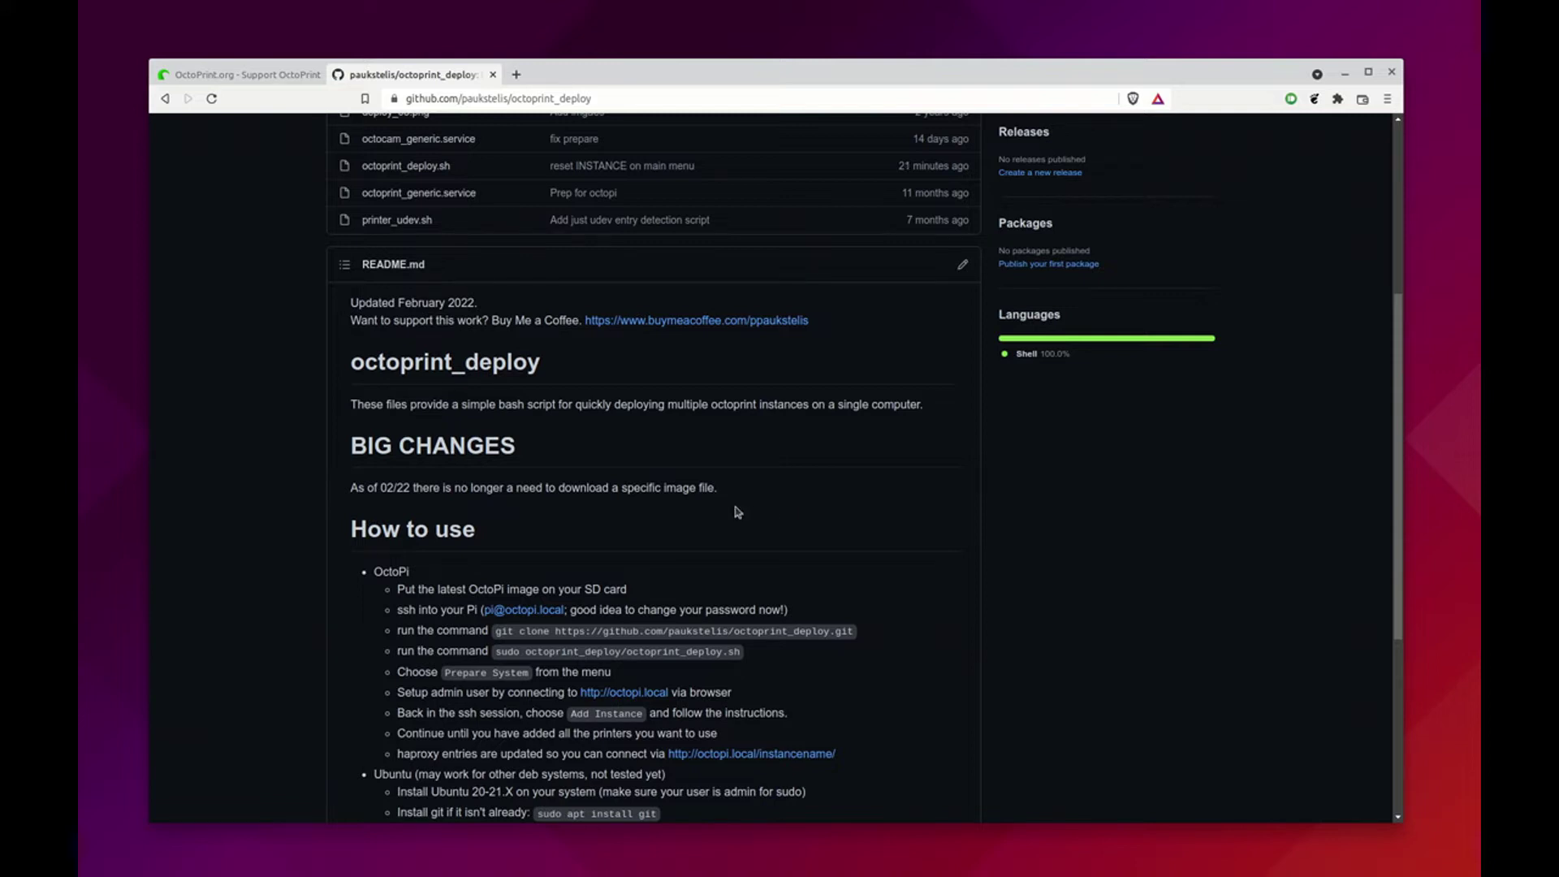
pyautogui.scroll(4, 792, 550)
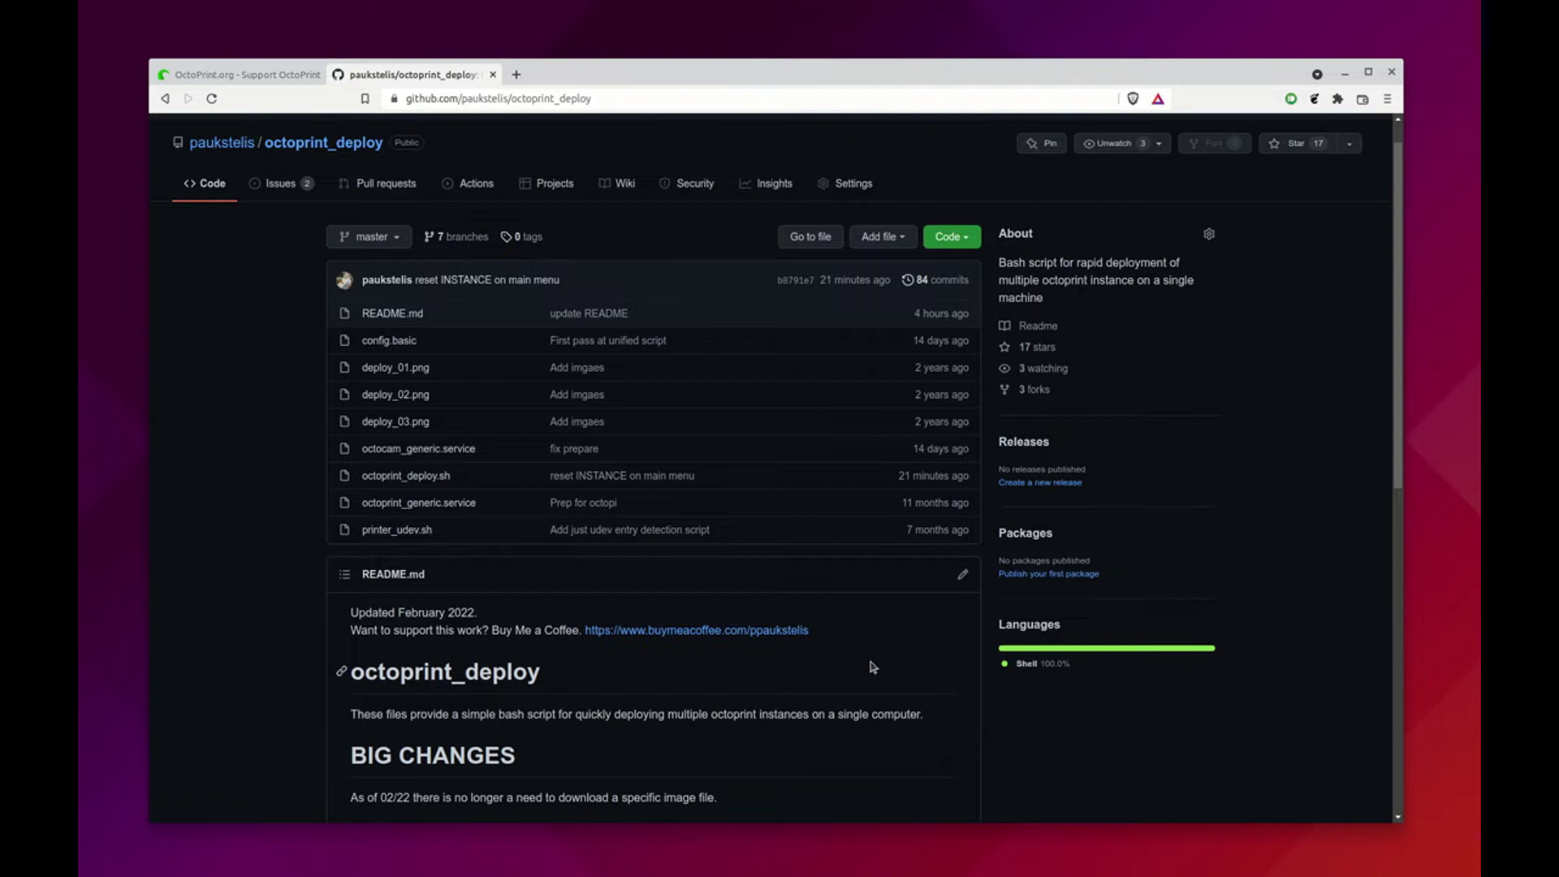
# Bring up Raspberry Pi Imager and choose OctoPi (stable) under Other specific-purpose OS > 3D printing
pyautogui.press('super')
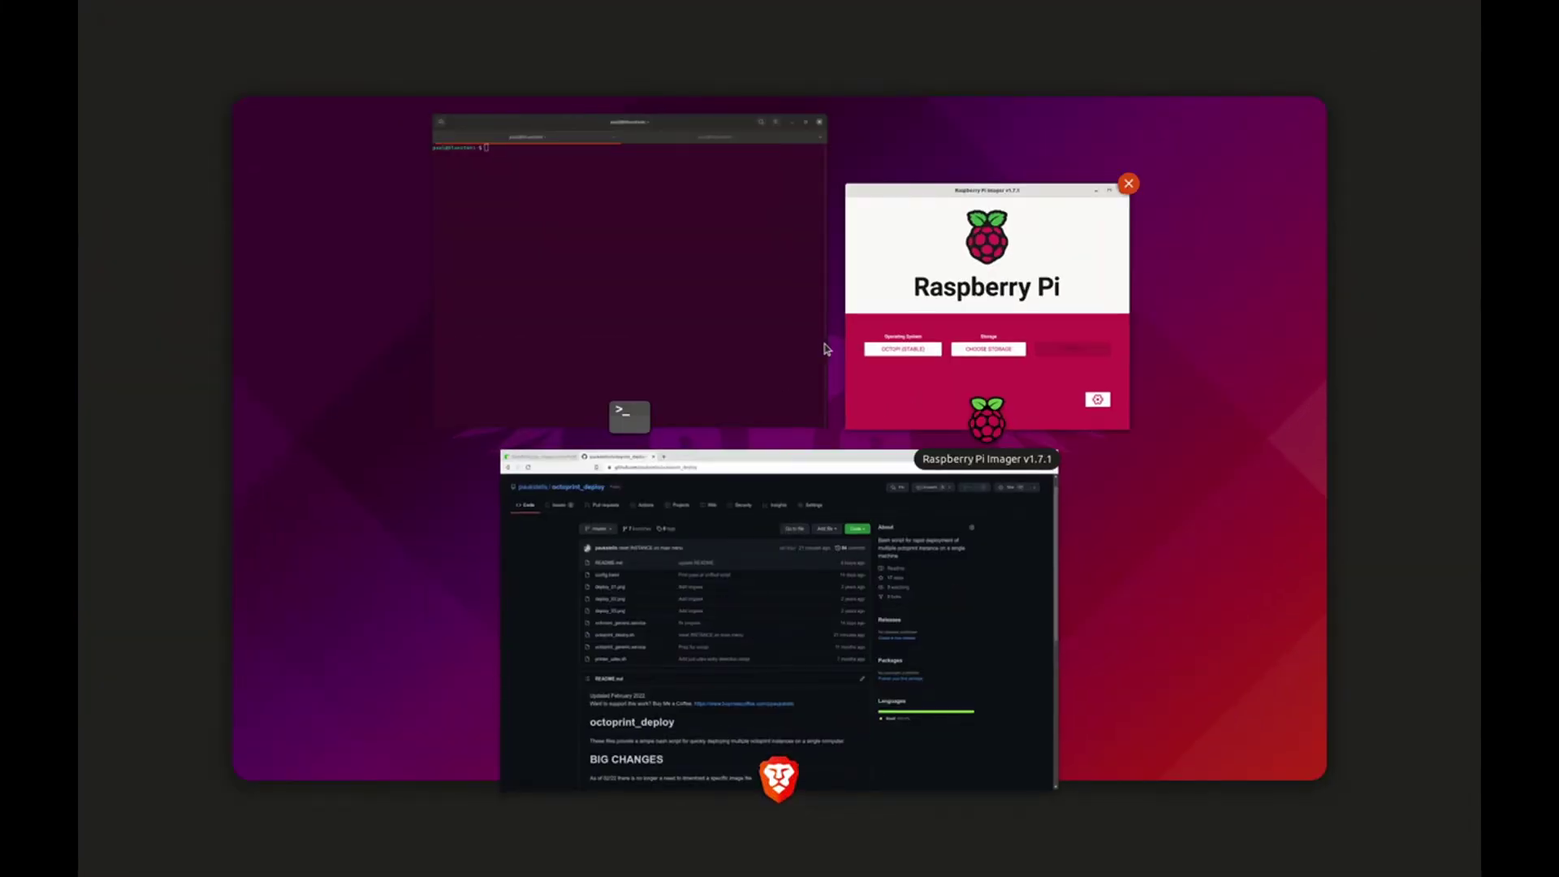
pyautogui.press('Return')
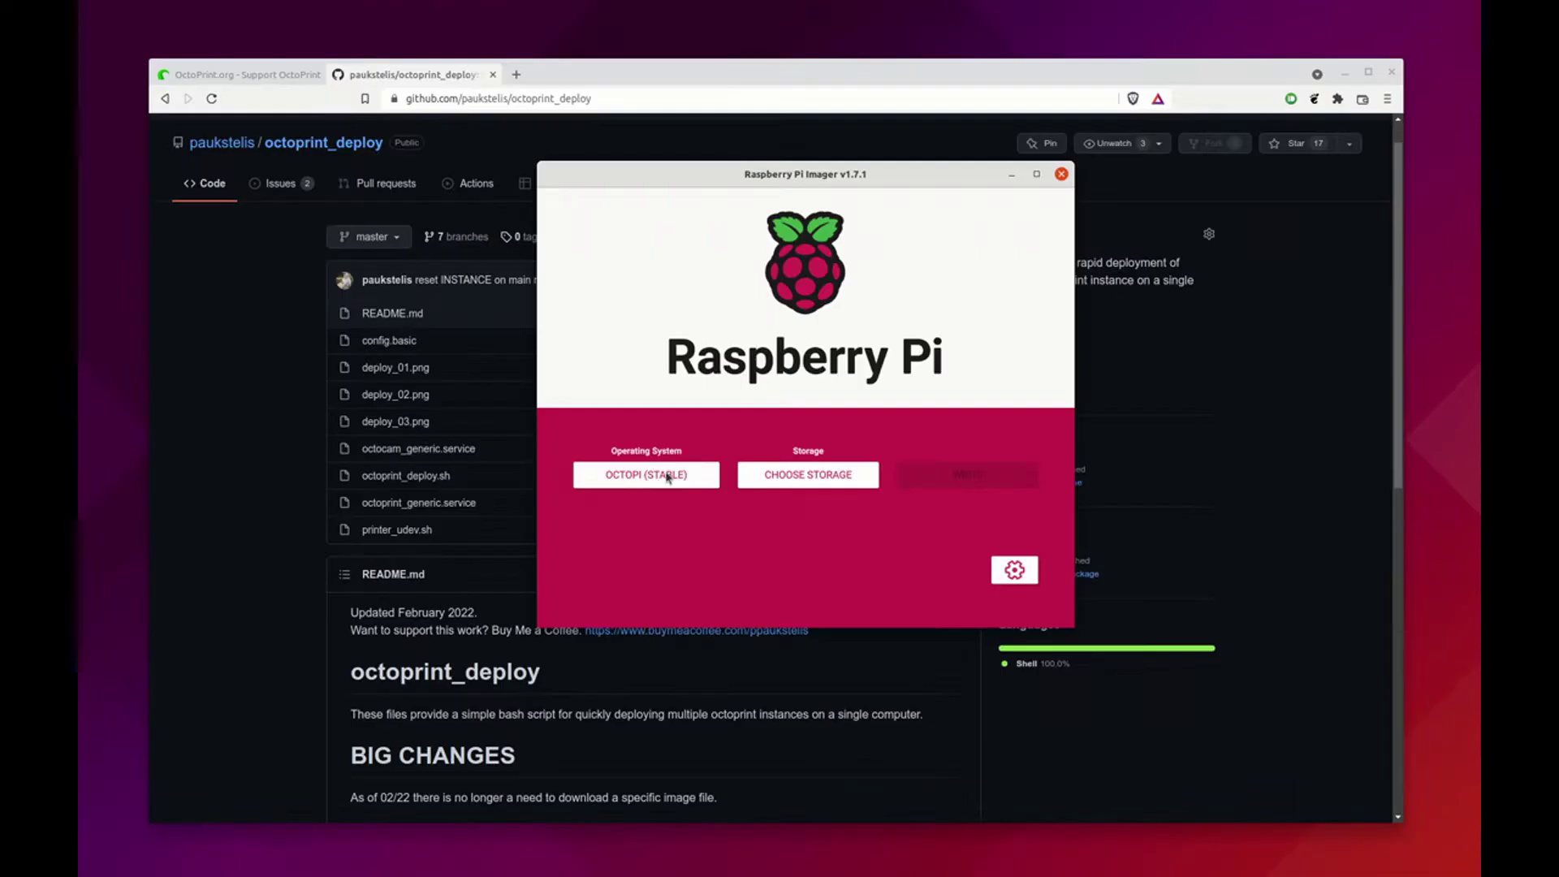
pyautogui.click(659, 483)
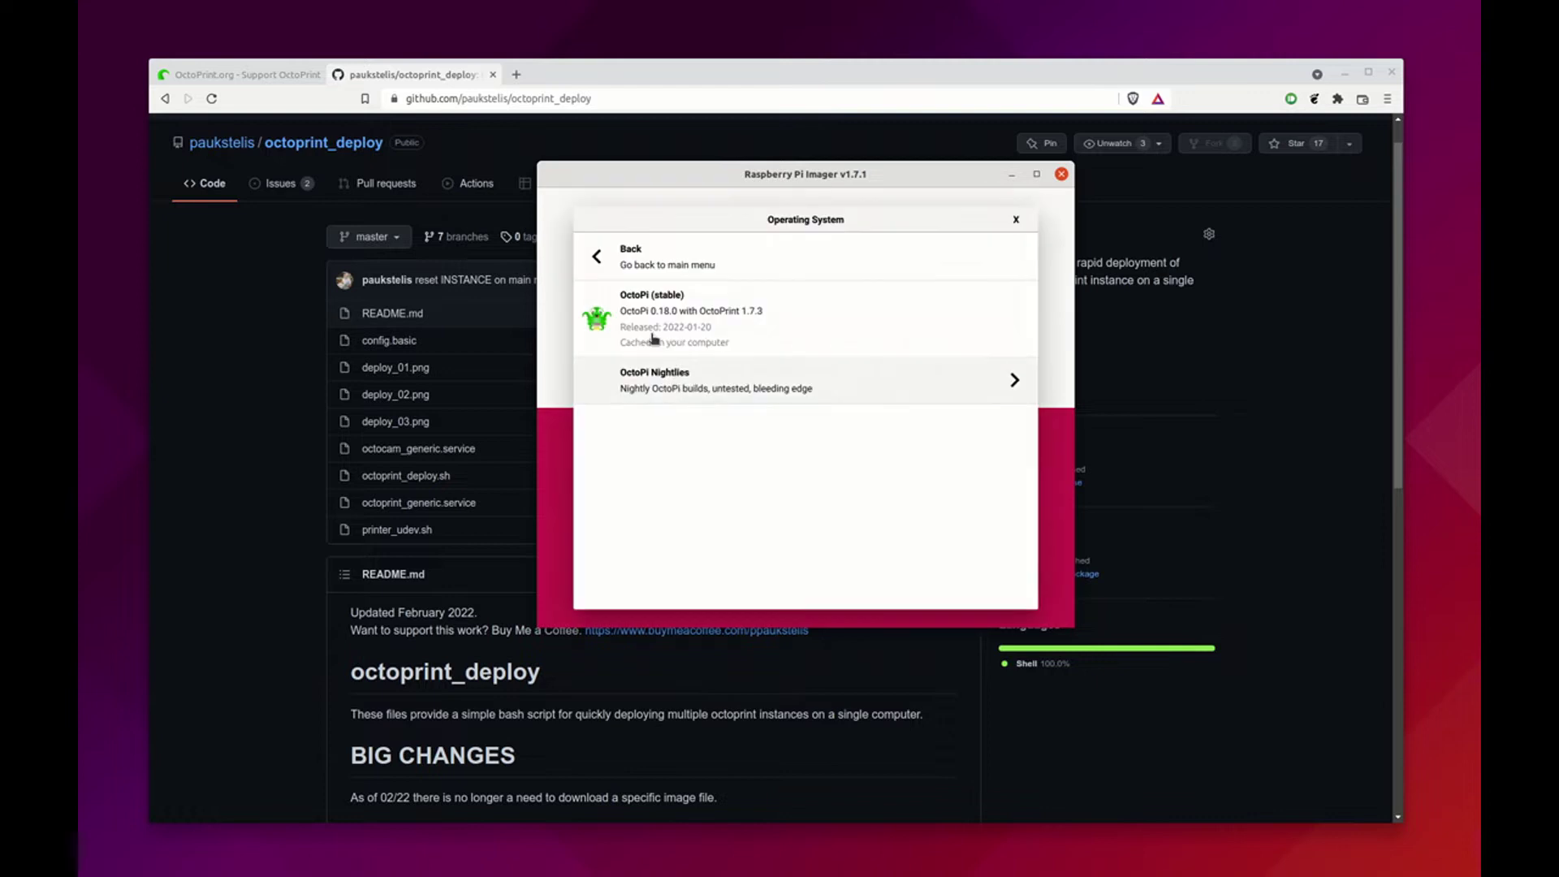
pyautogui.click(606, 264)
pyautogui.click(607, 265)
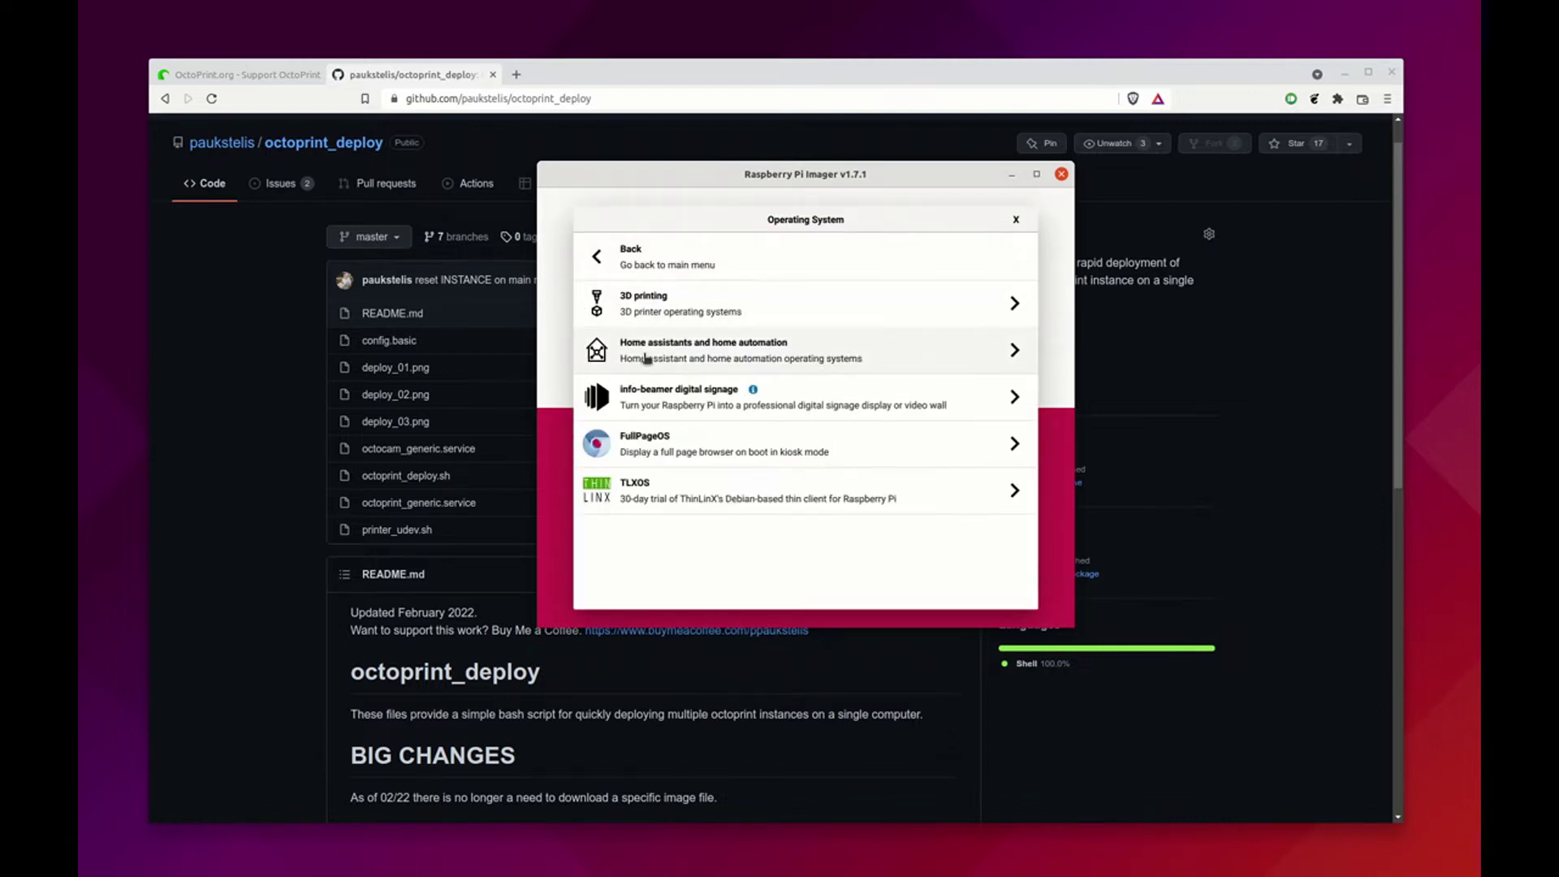
pyautogui.click(632, 251)
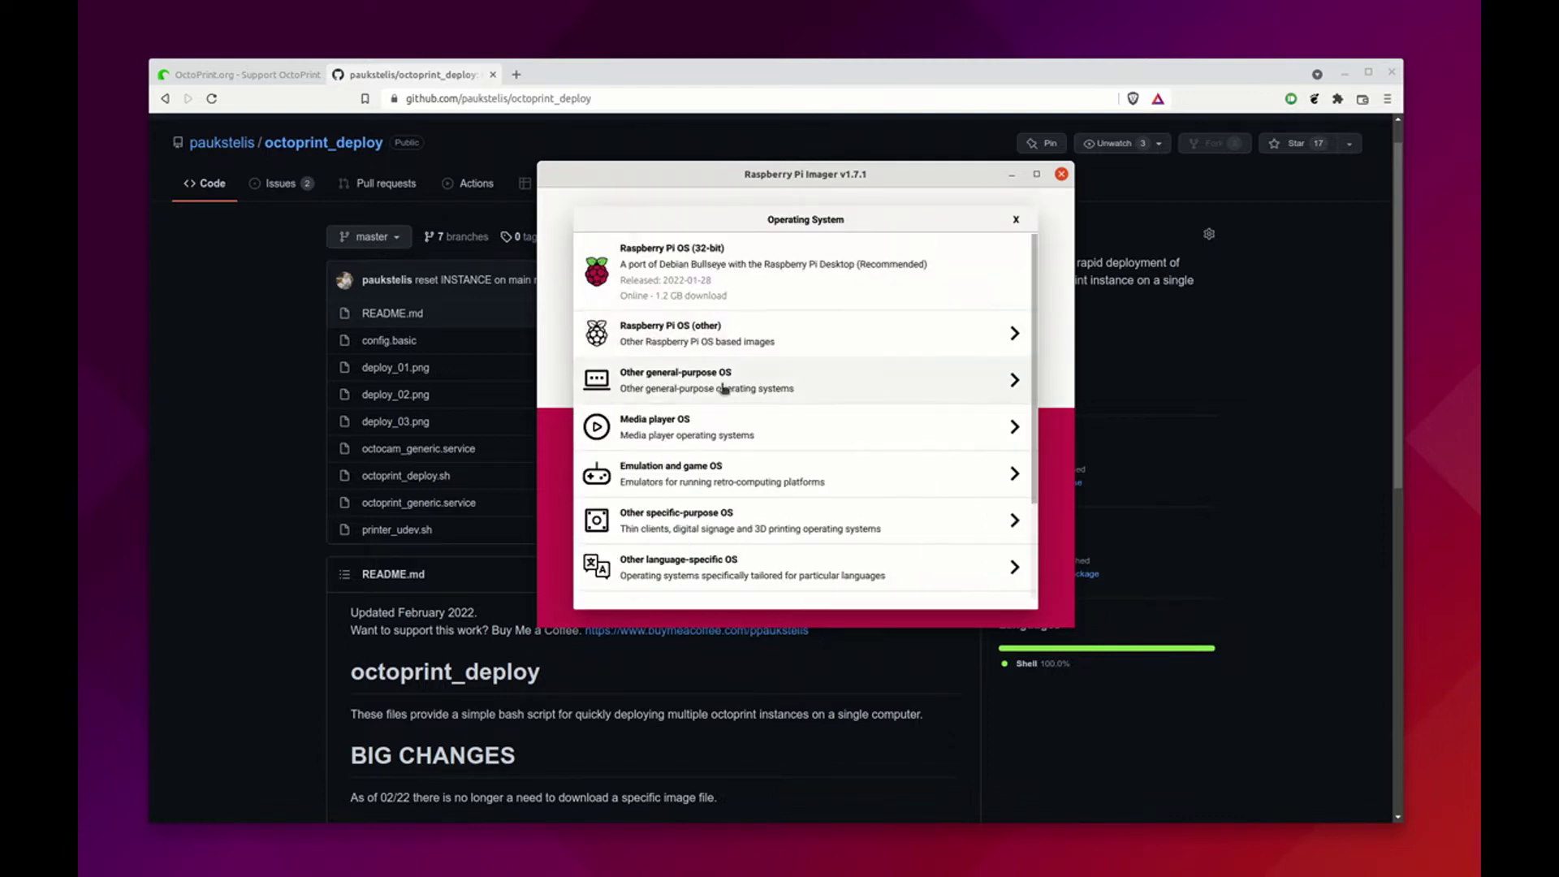
pyautogui.scroll(-4, 719, 390)
pyautogui.click(717, 399)
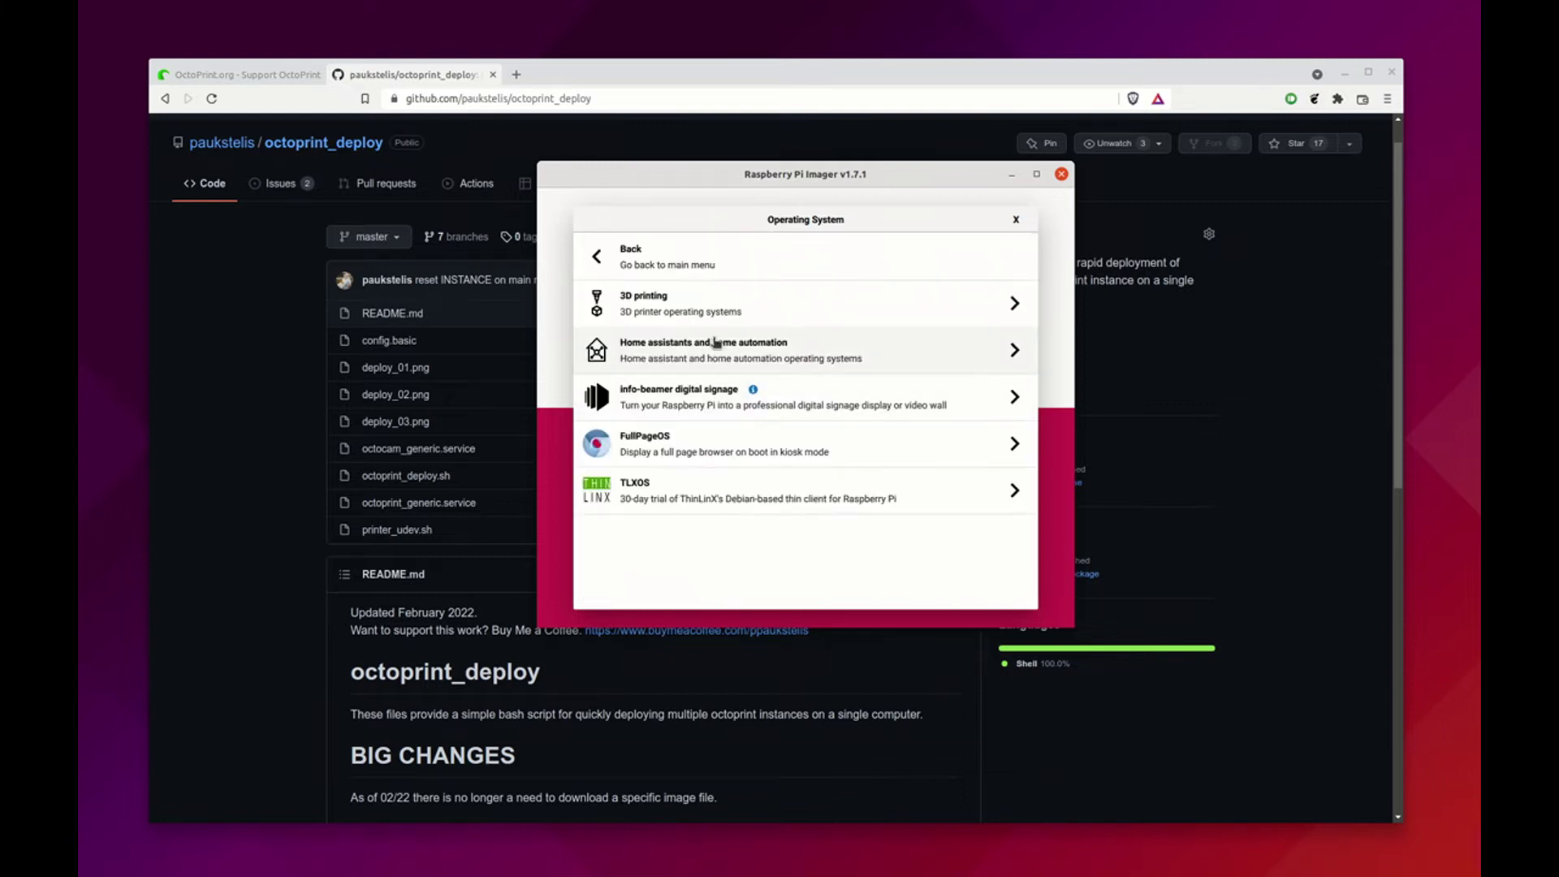
pyautogui.click(703, 307)
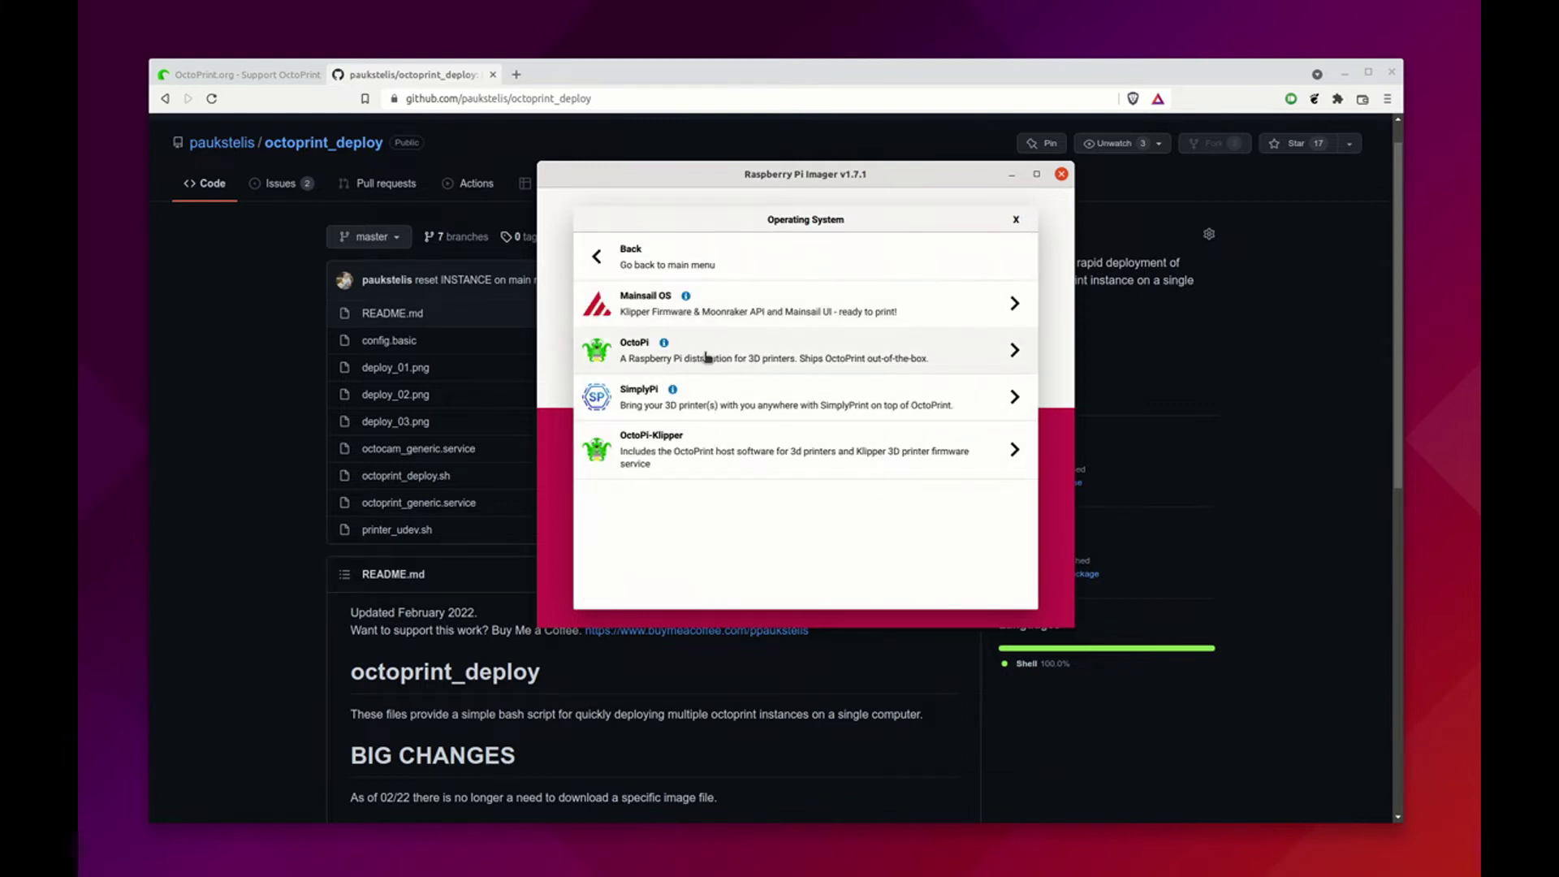
pyautogui.click(696, 354)
pyautogui.click(743, 315)
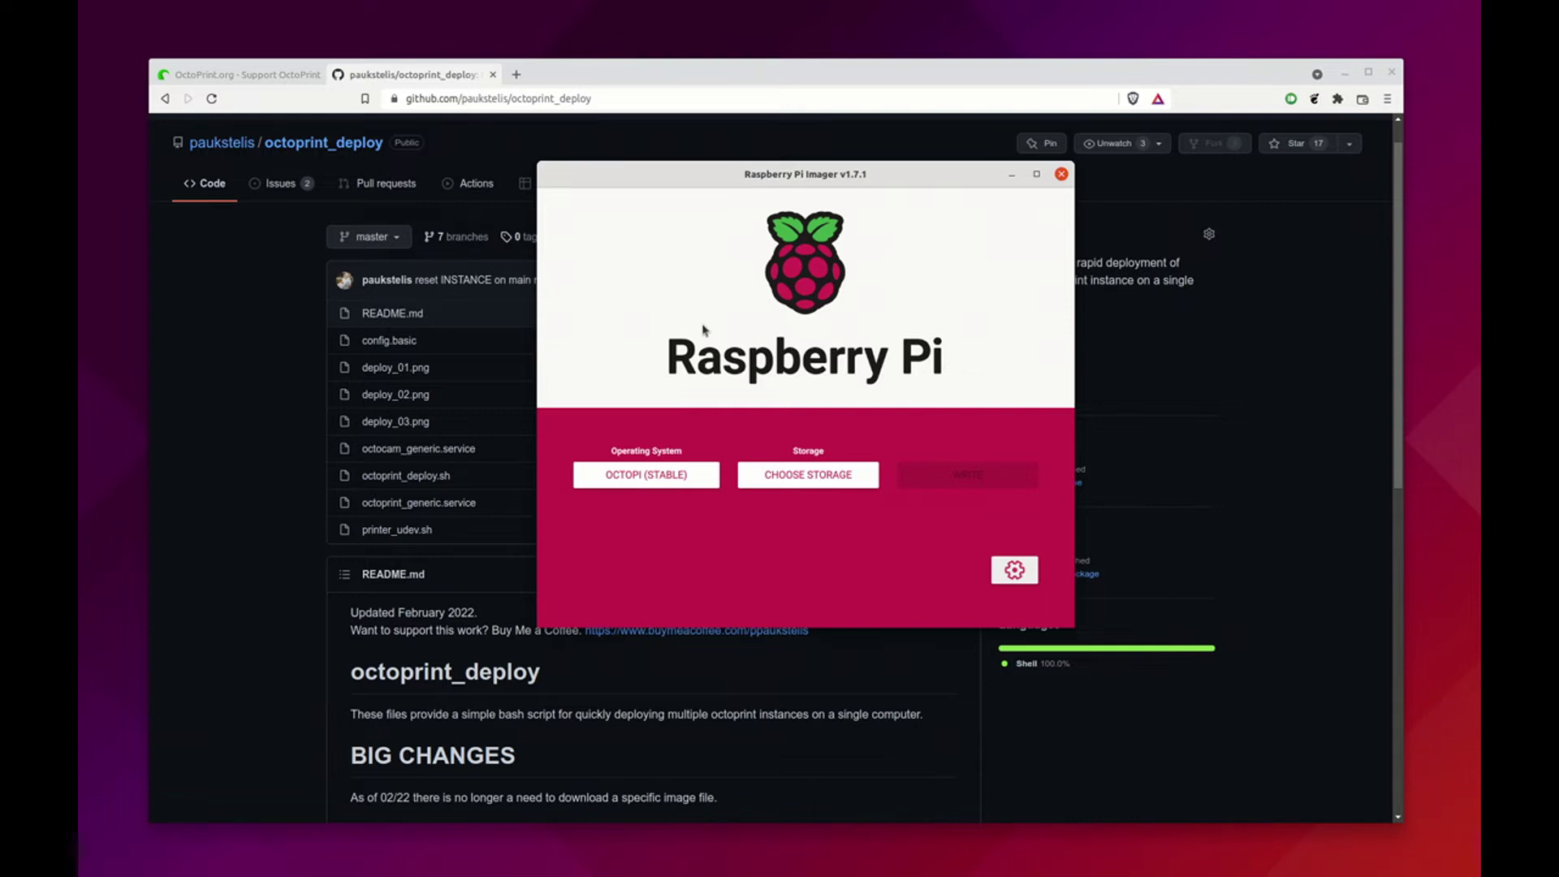
pyautogui.press('super')
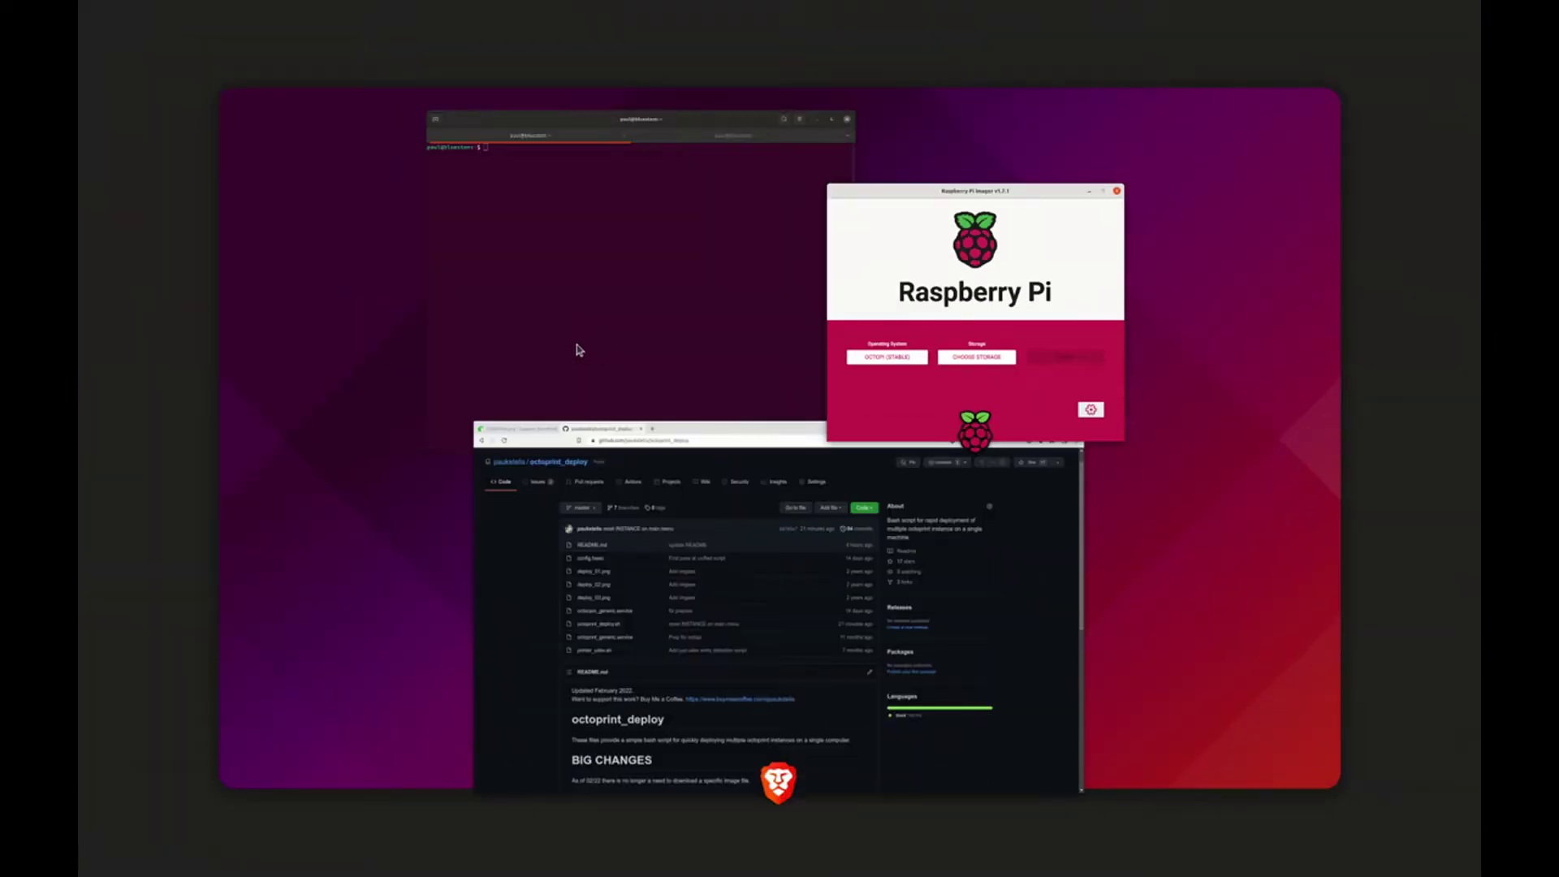
pyautogui.click(579, 307)
pyautogui.write('ss')
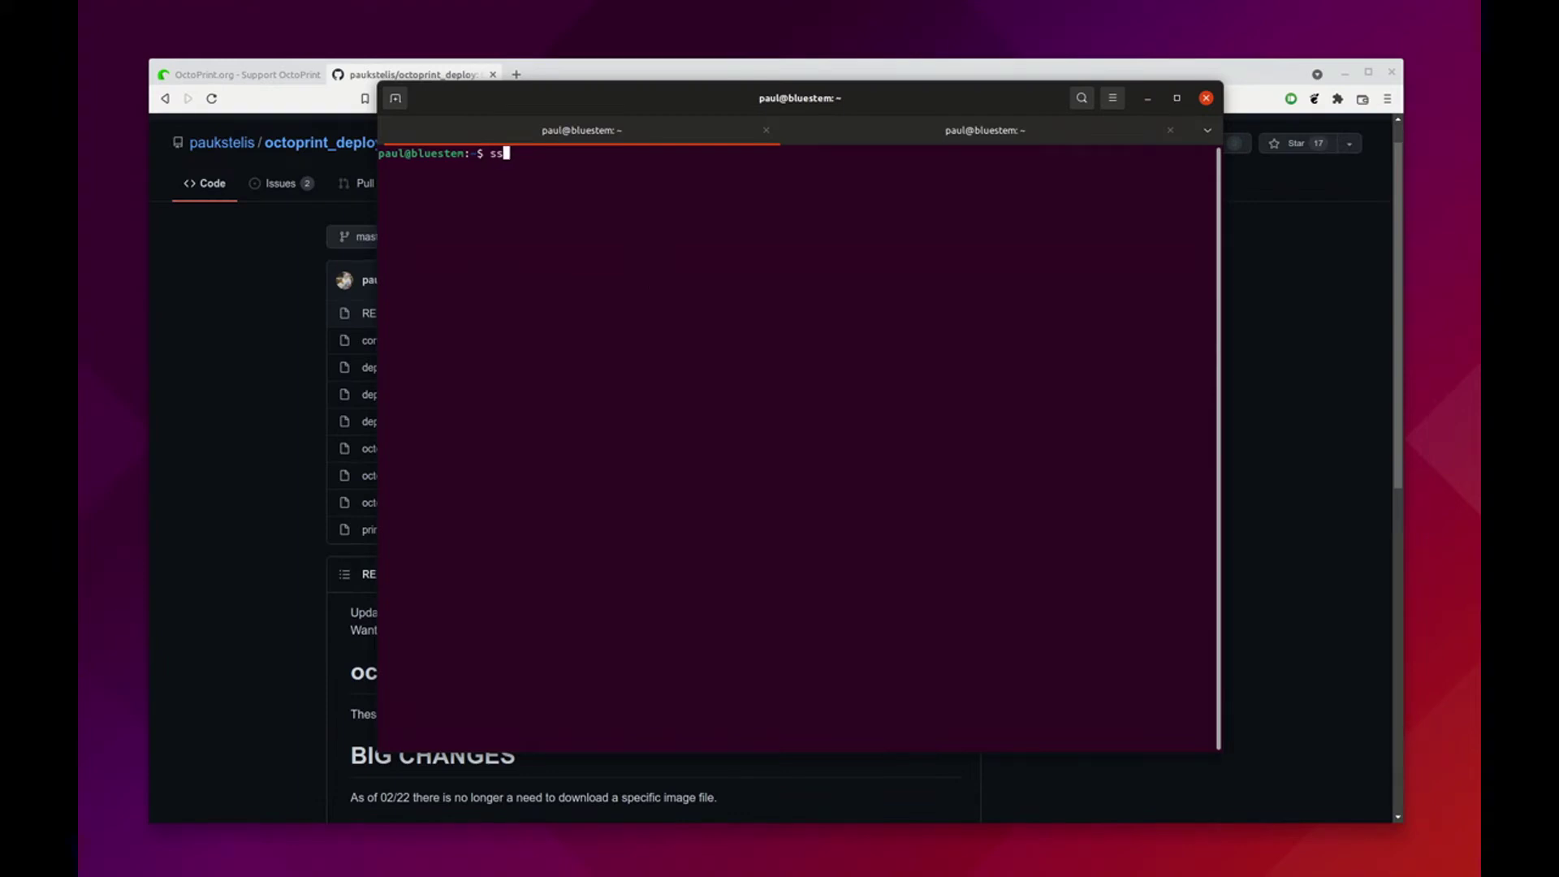
pyautogui.write('h pi@octopi.local')
pyautogui.press('Return')
pyautogui.write('yes')
pyautogui.press('Return')
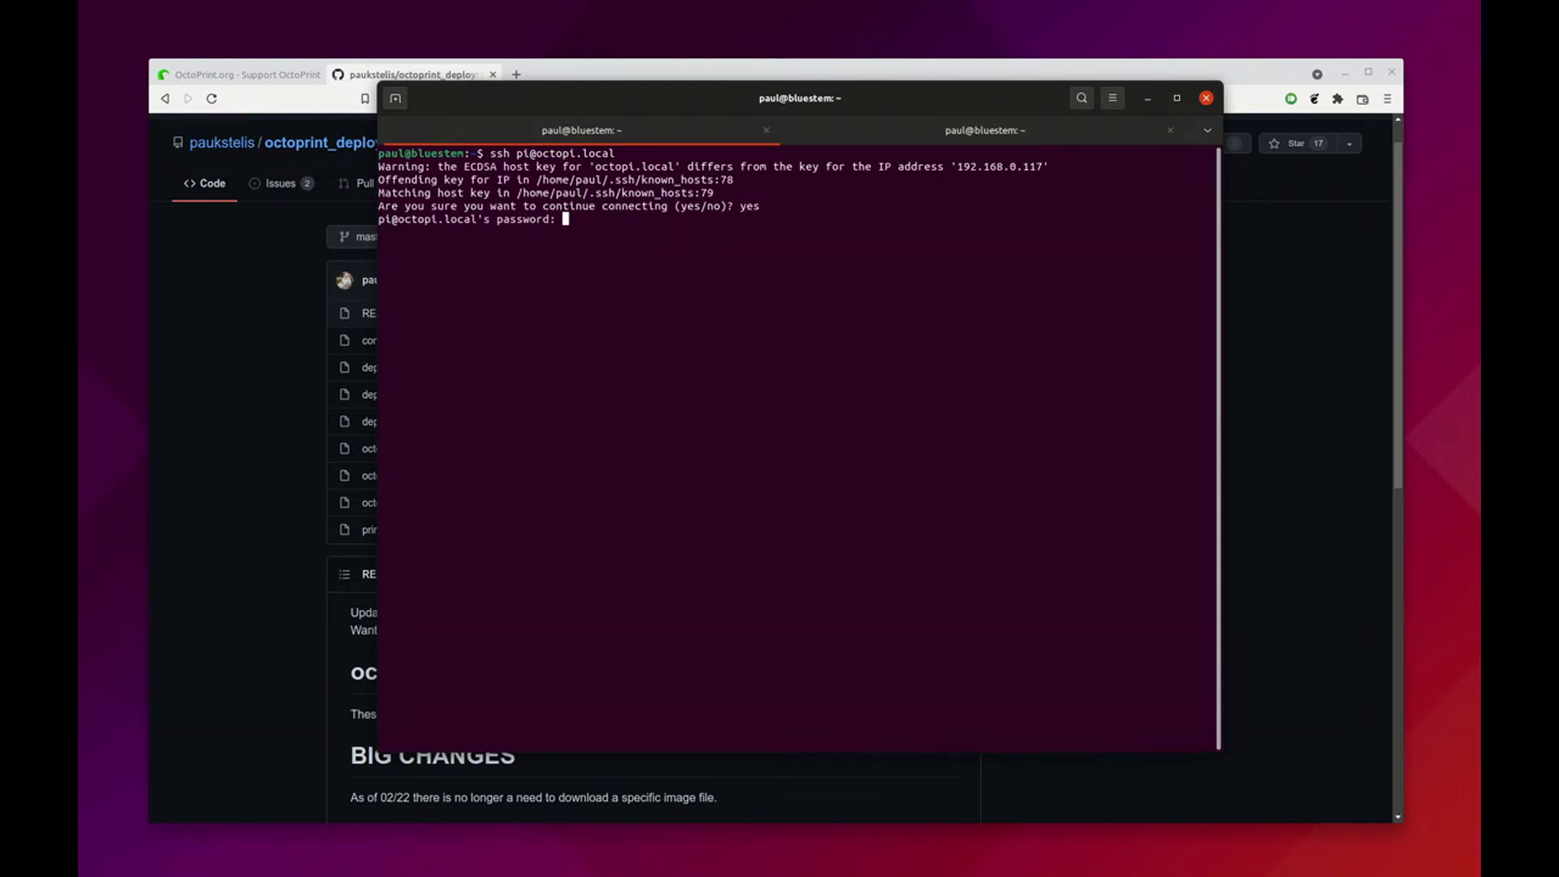
pyautogui.press('Return')
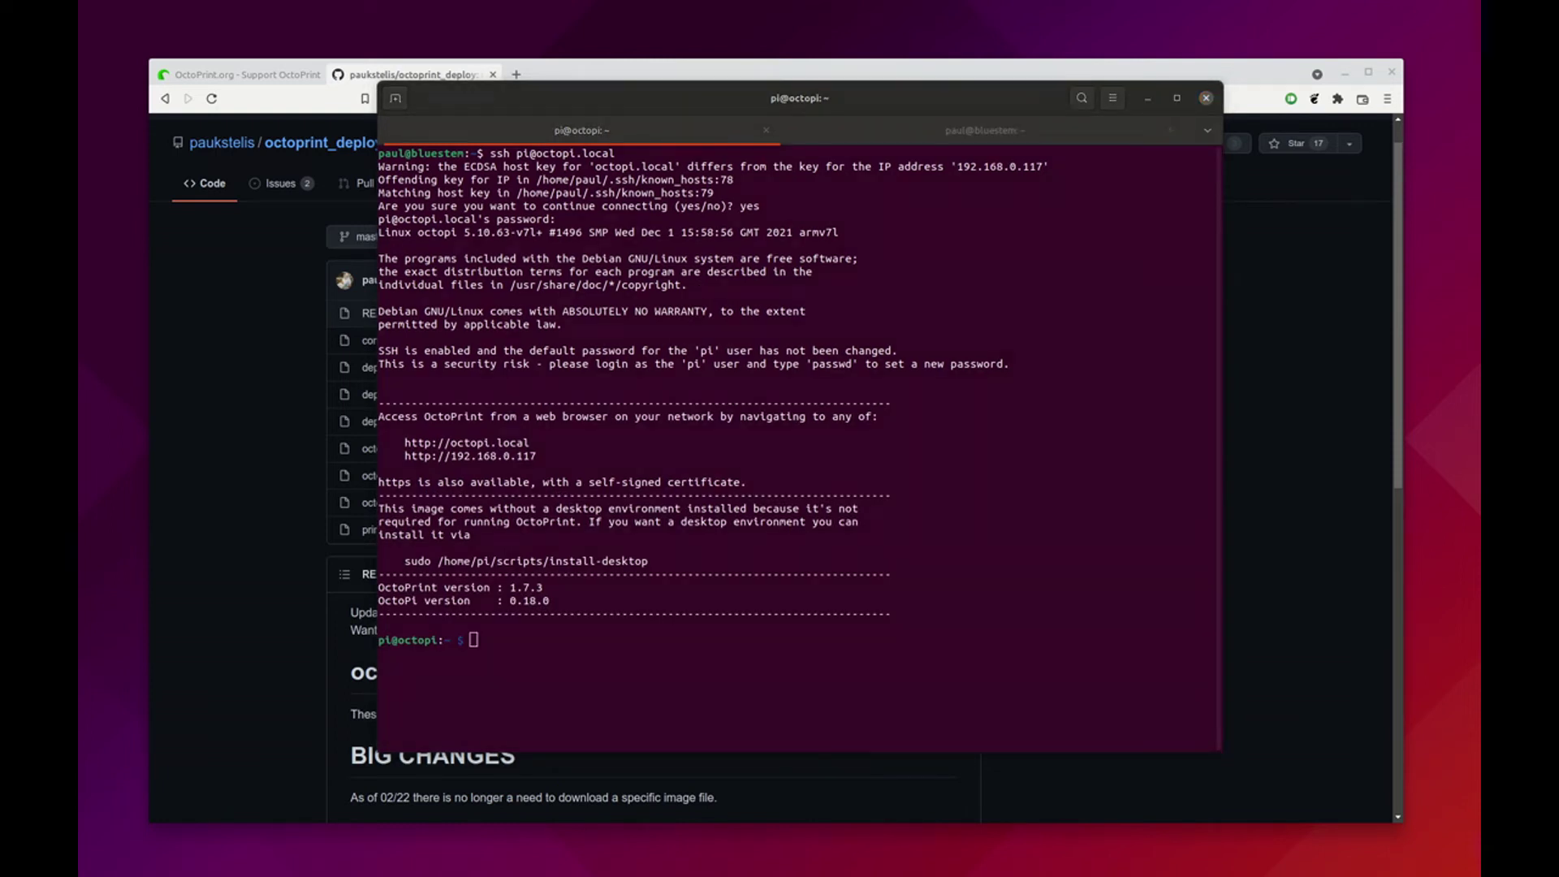
pyautogui.click(637, 543)
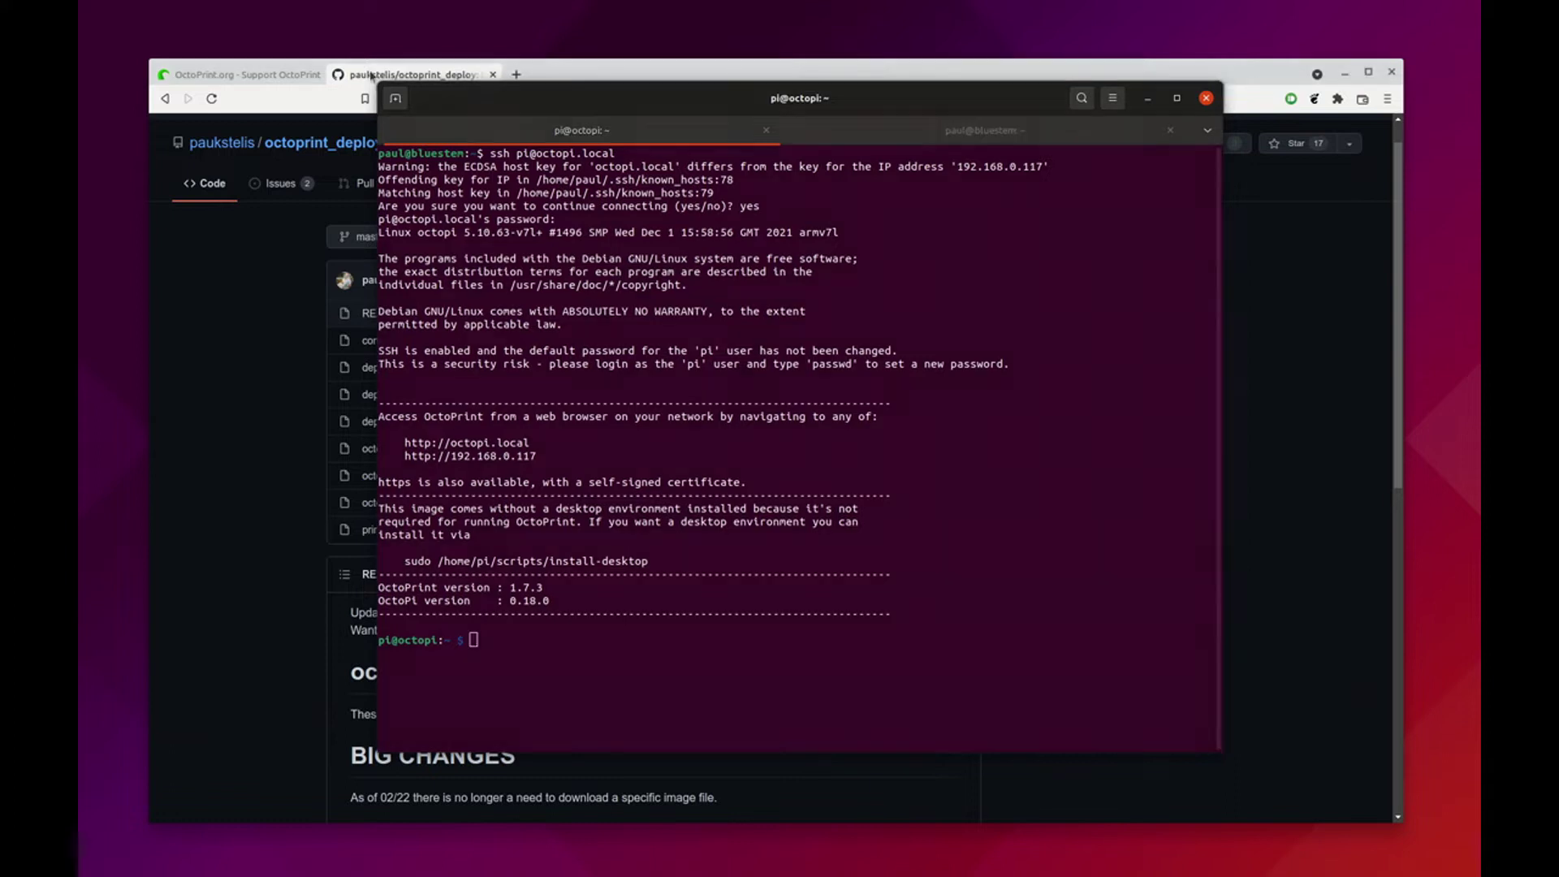
# Copy the repository's HTTPS clone URL from the Code menu on GitHub
pyautogui.click(1148, 98)
pyautogui.click(956, 245)
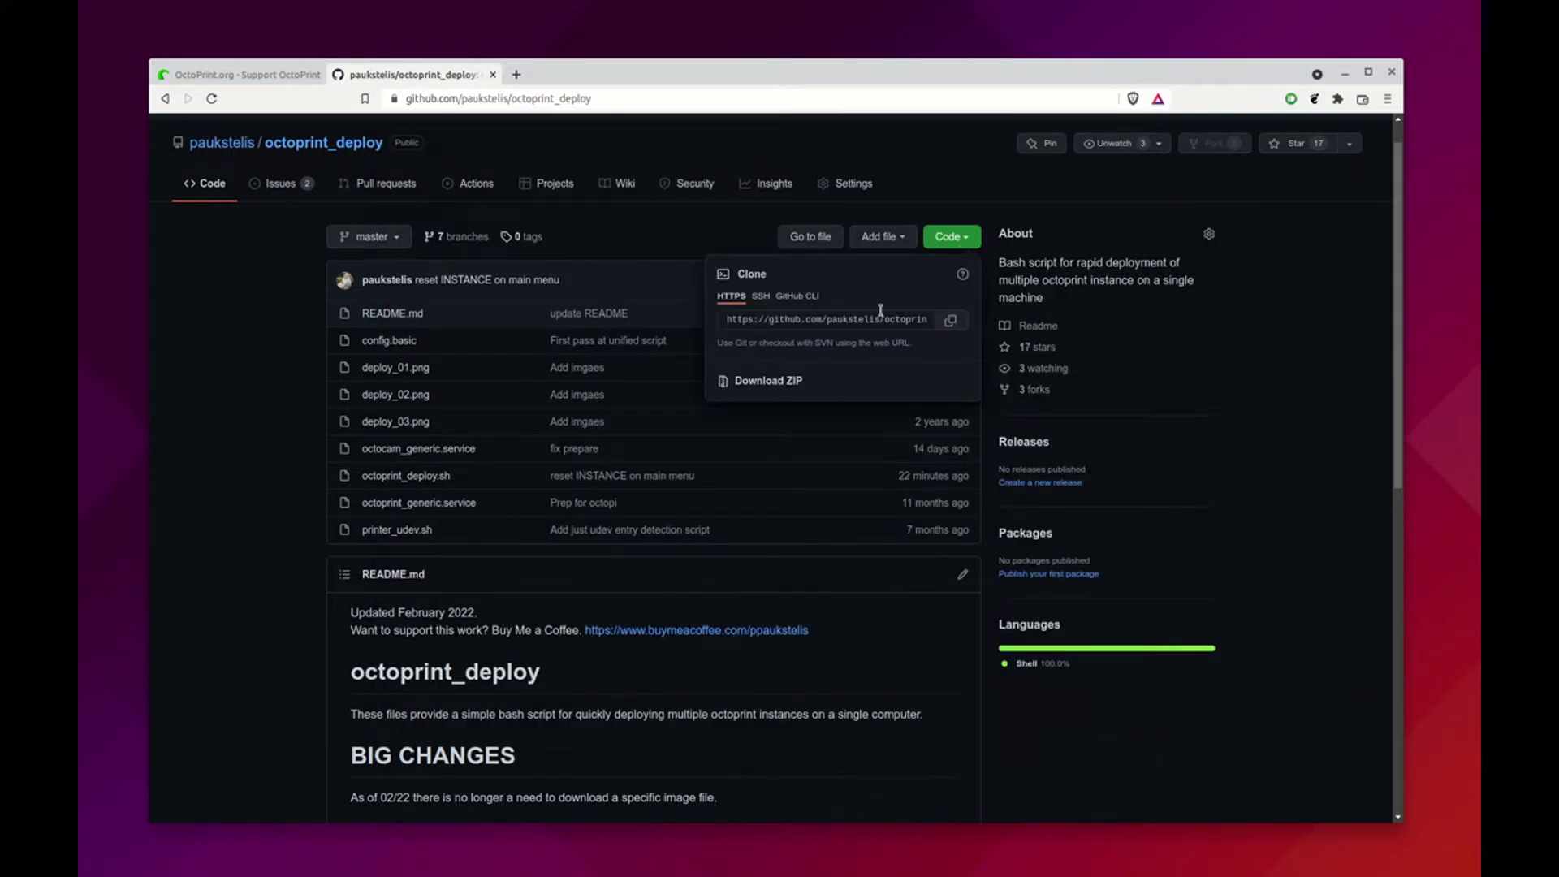
pyautogui.click(950, 320)
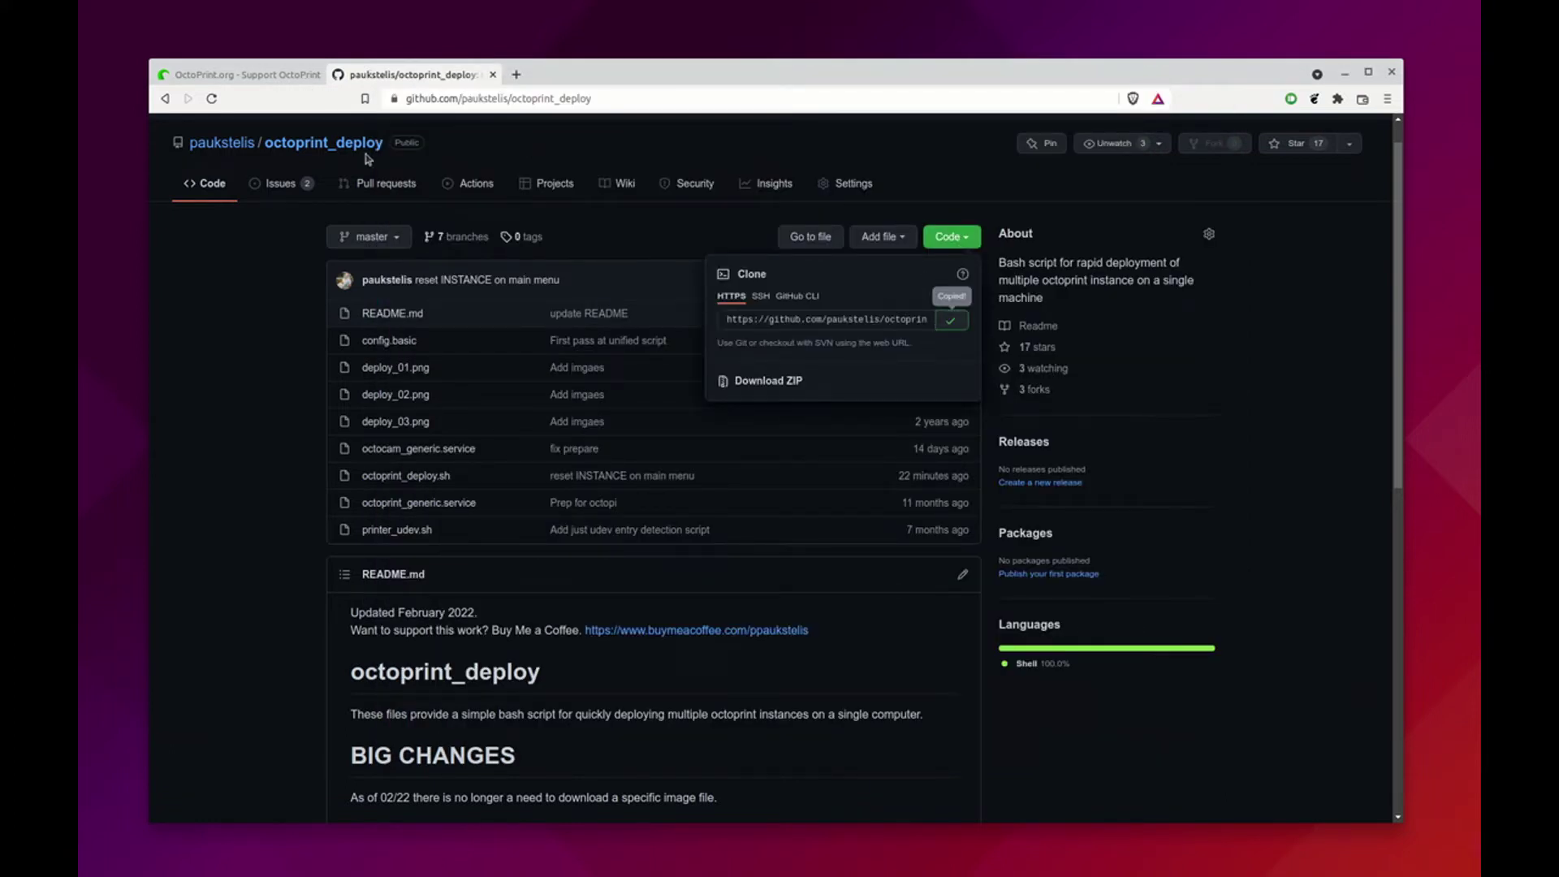
# Run git clone with the pasted URL in the Pi's SSH session
pyautogui.press('super')
pyautogui.click(703, 396)
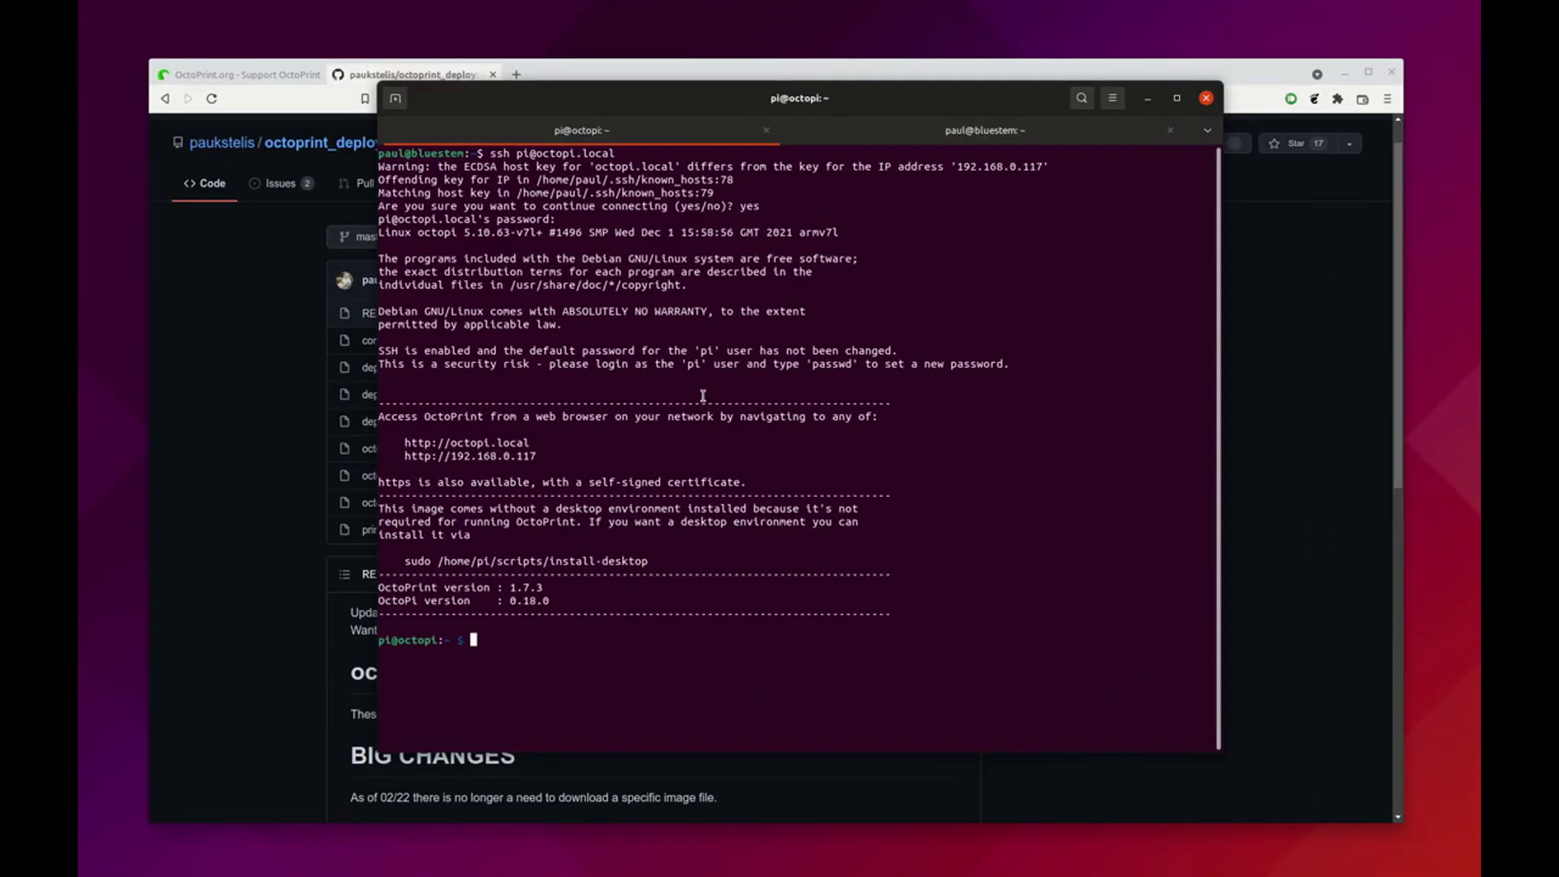
pyautogui.write('git clone')
pyautogui.hotkey('ctrl', 'shift', 'v')
pyautogui.press('Return')
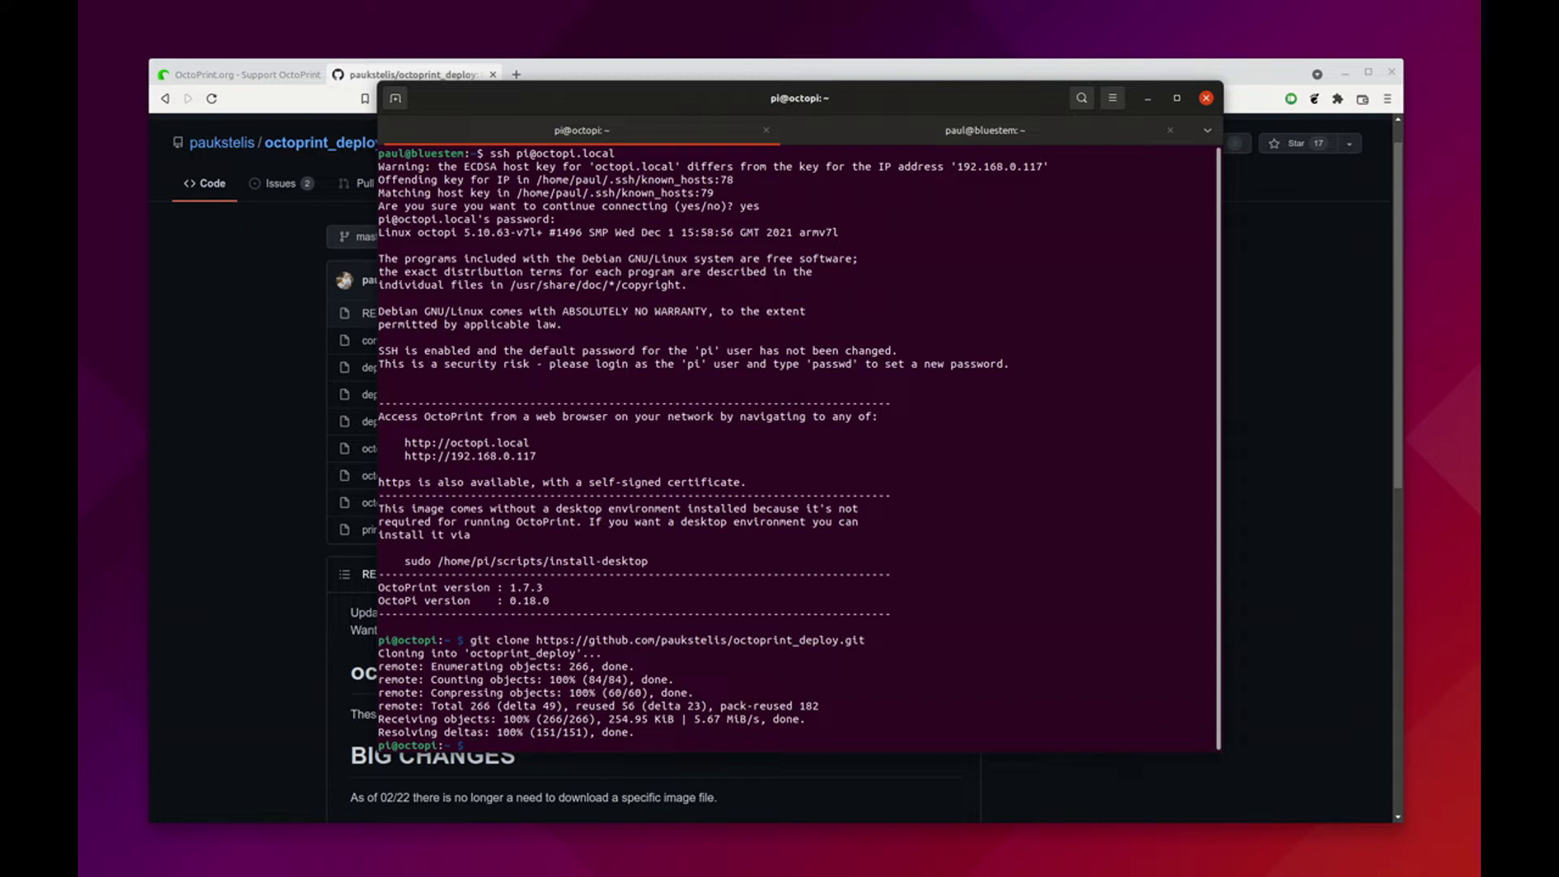
# Run sudo octoprint_deploy/octoprint_deploy.sh and enter the sudo password
pyautogui.write('sudo octopr')
pyautogui.press('Tab')
pyautogui.write('octopr')
pyautogui.press('Tab')
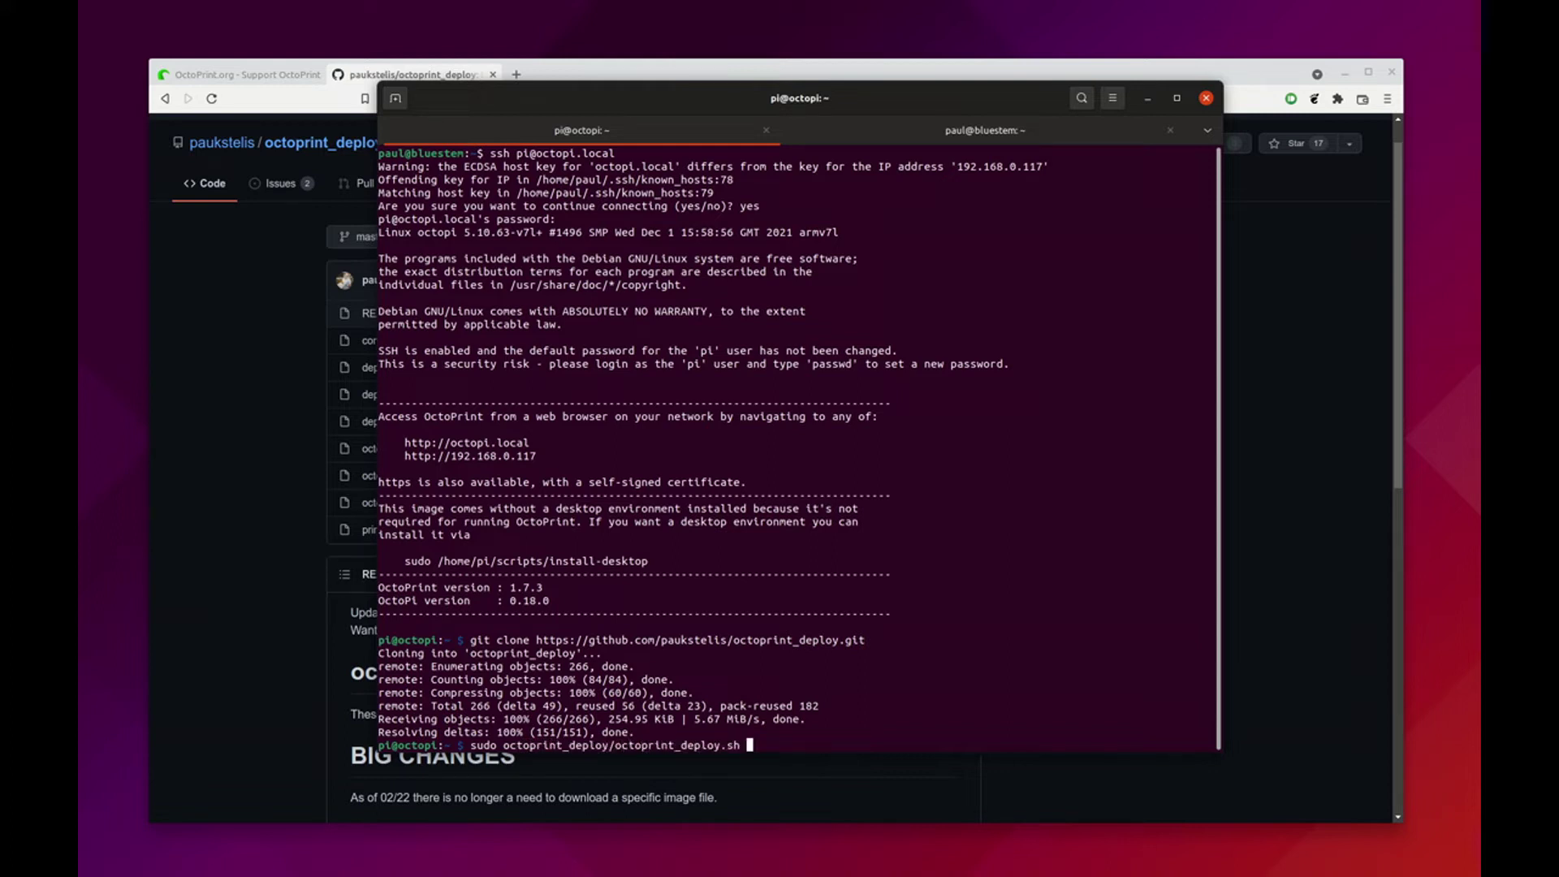
pyautogui.press('Return')
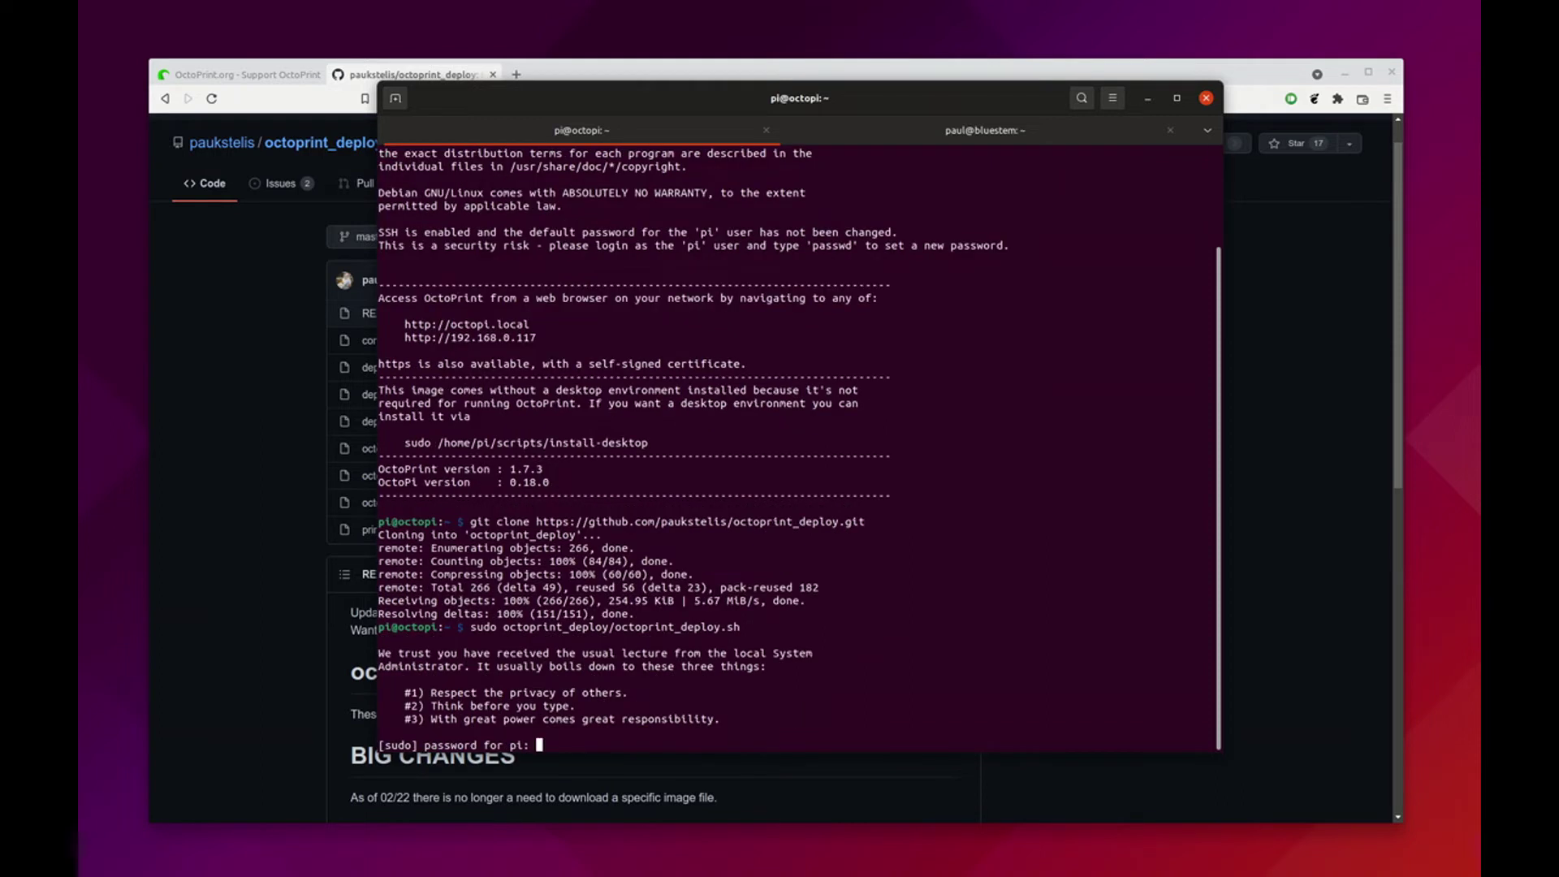
pyautogui.press('Return')
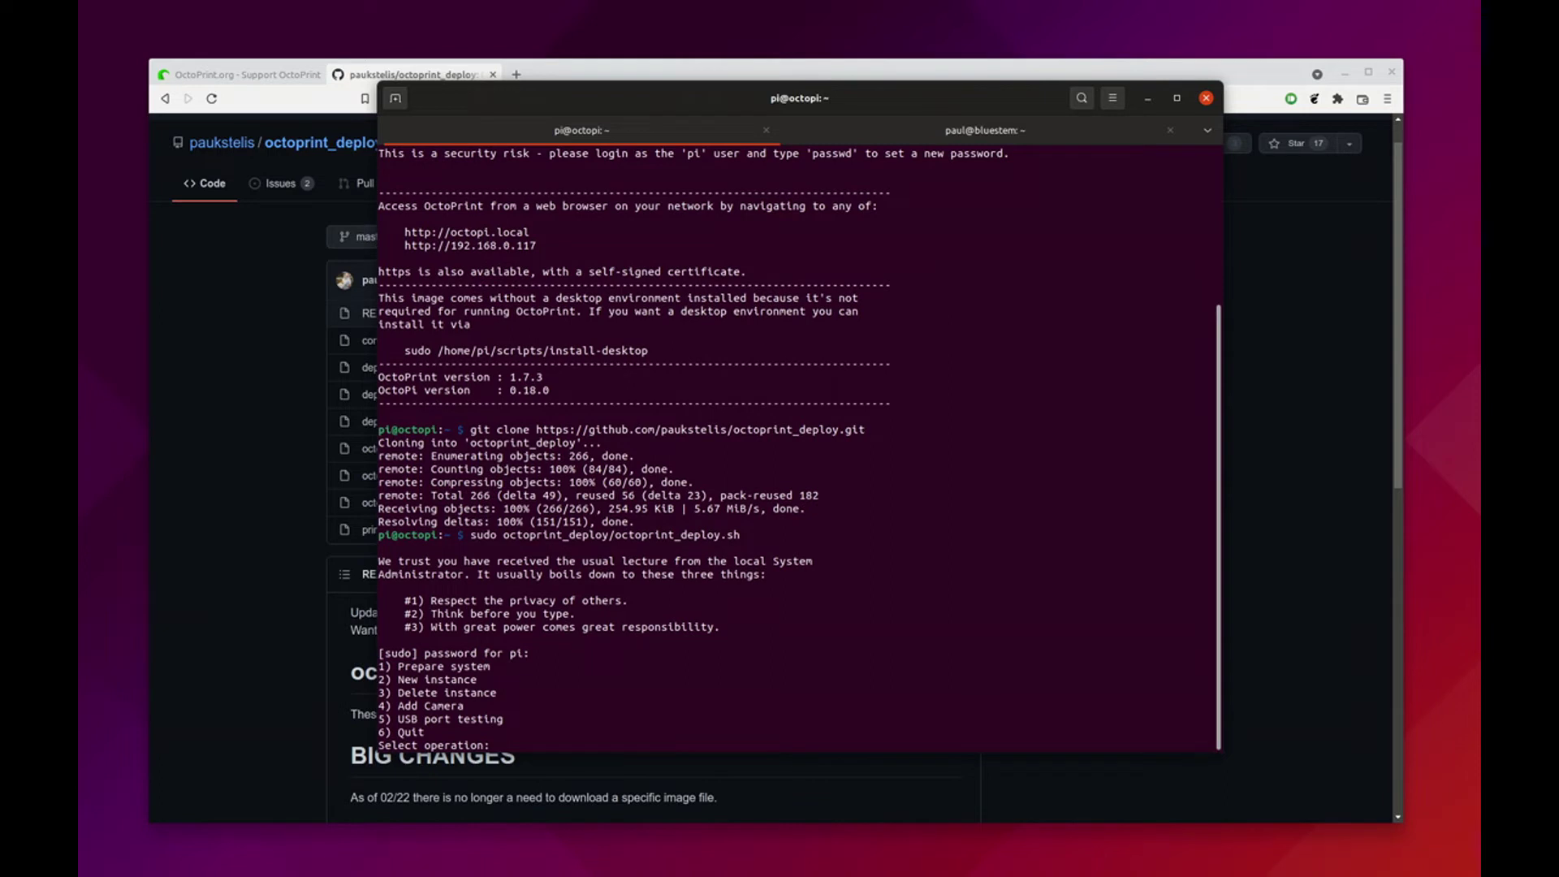
# Choose 1 Prepare system, 1 OctoPi, and confirm with y to prepare the system
pyautogui.write('1')
pyautogui.press('Return')
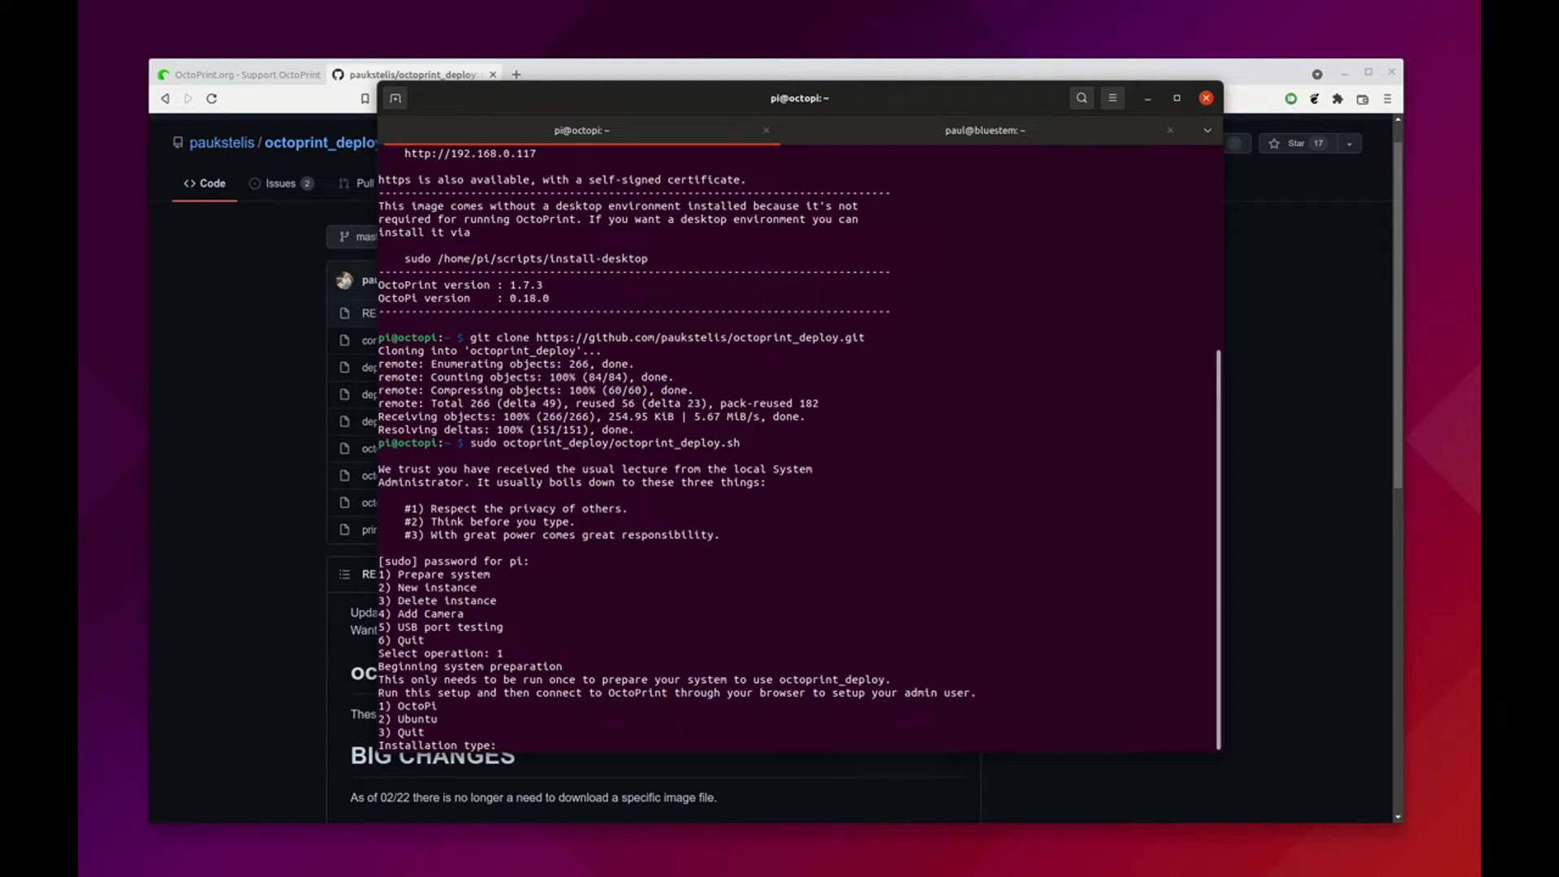
pyautogui.write('1')
pyautogui.press('Return')
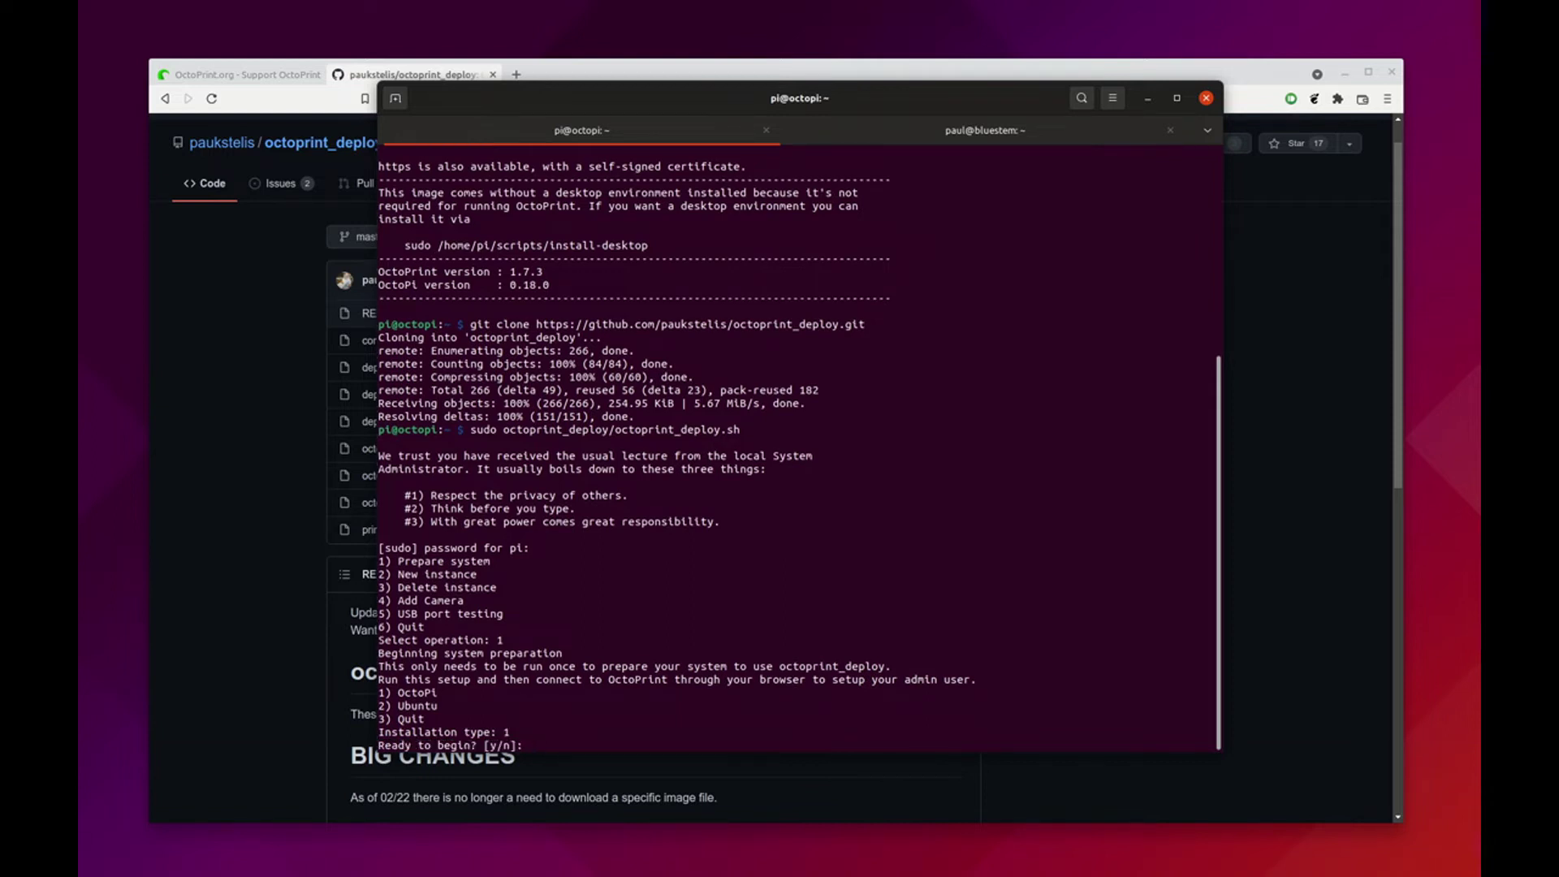
pyautogui.write('y')
pyautogui.press('Return')
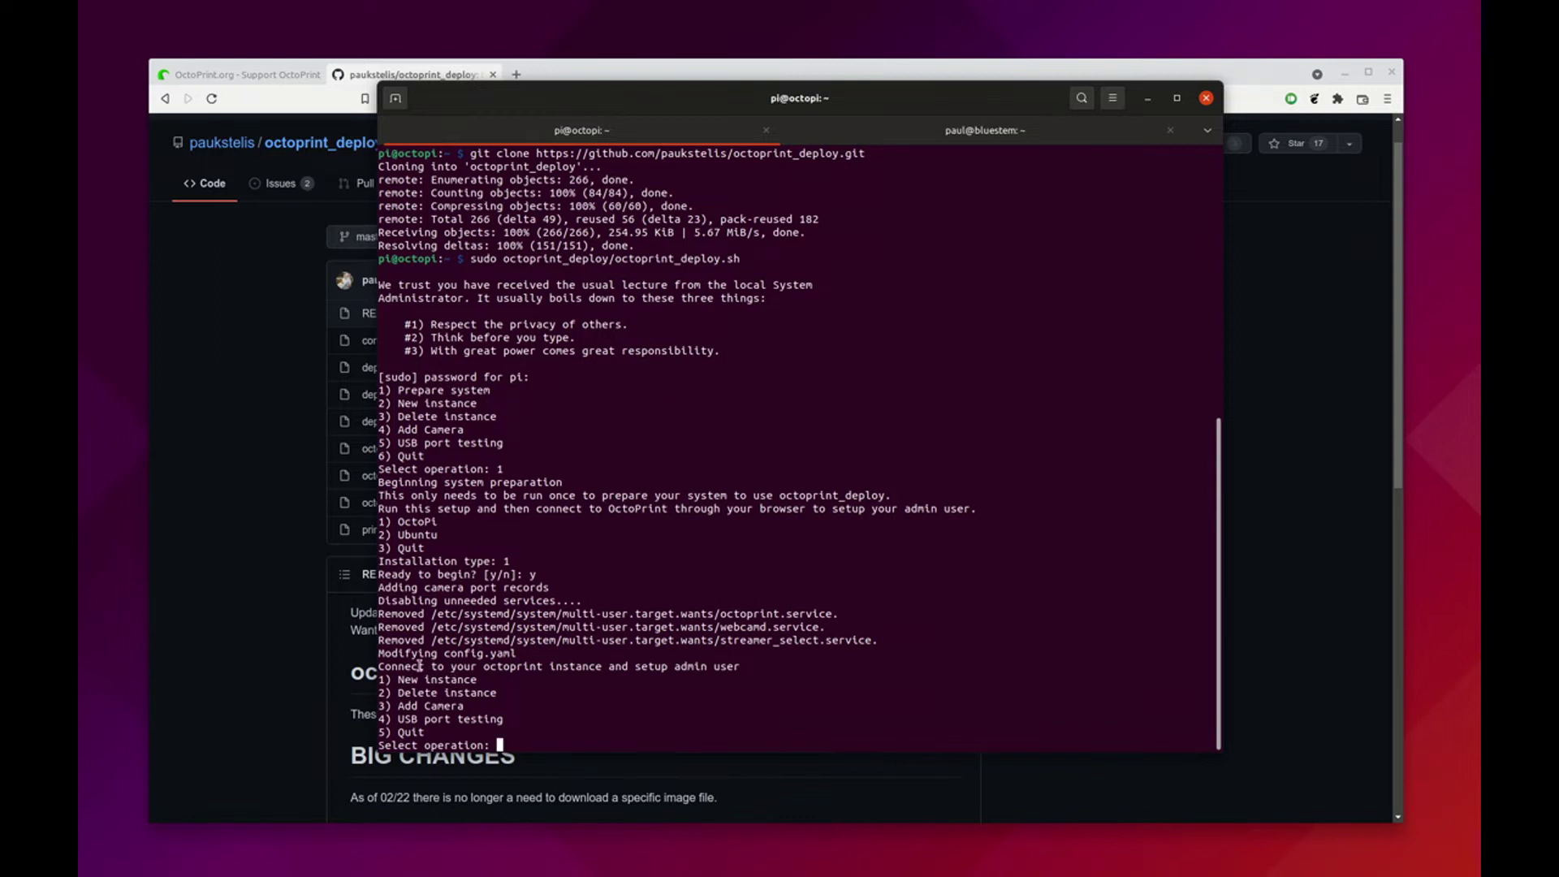
pyautogui.moveTo(419, 666); pyautogui.dragTo(740, 666)
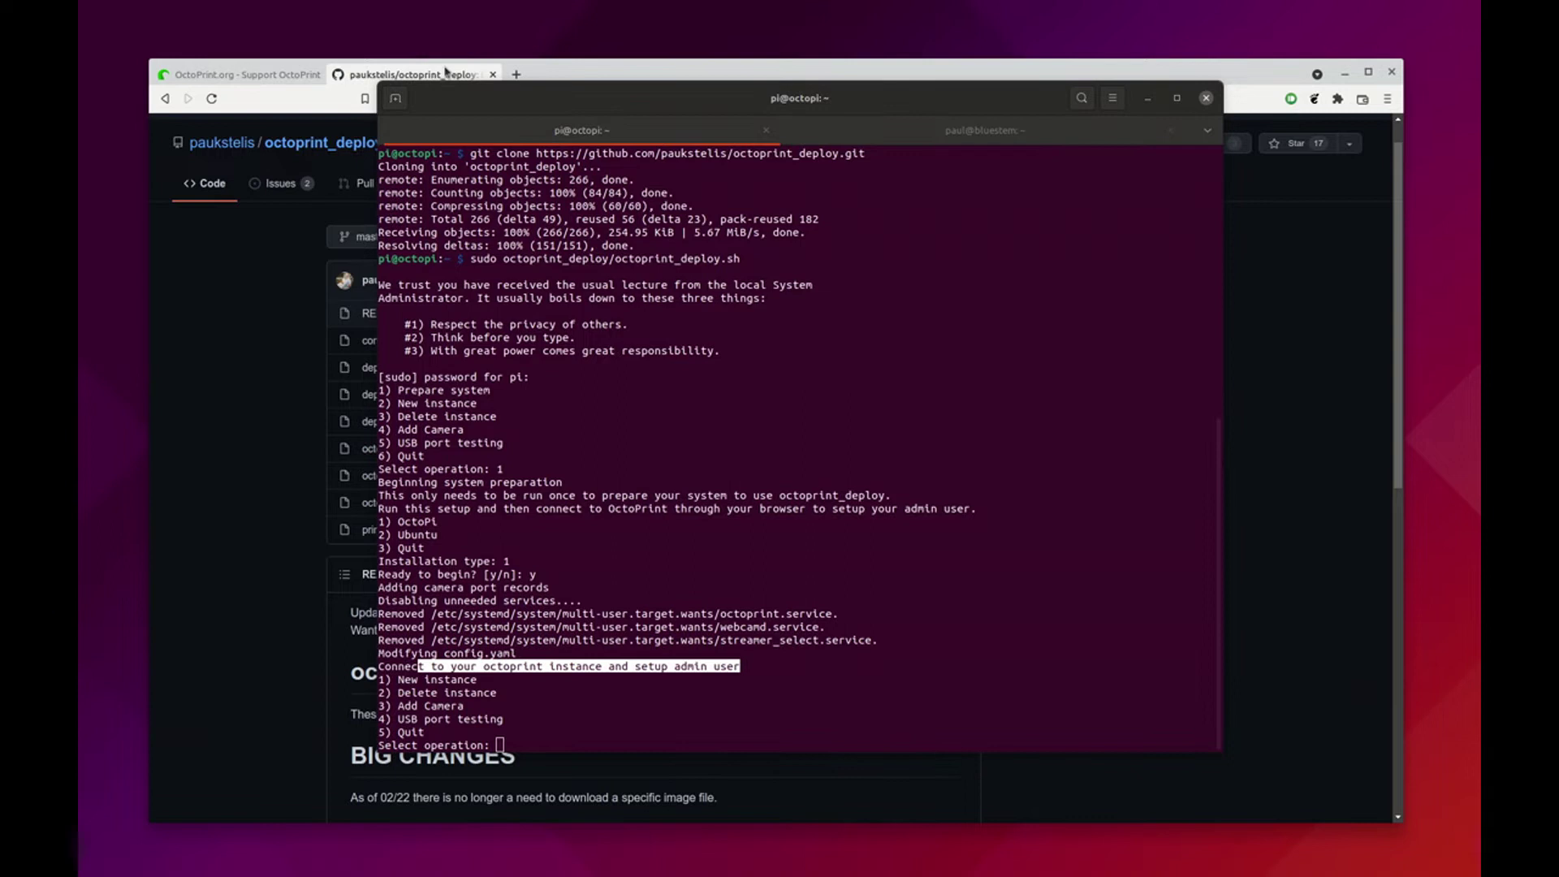
# Load octopi.local in the browser
pyautogui.click(445, 72)
pyautogui.click(445, 98)
pyautogui.write('octopi.local')
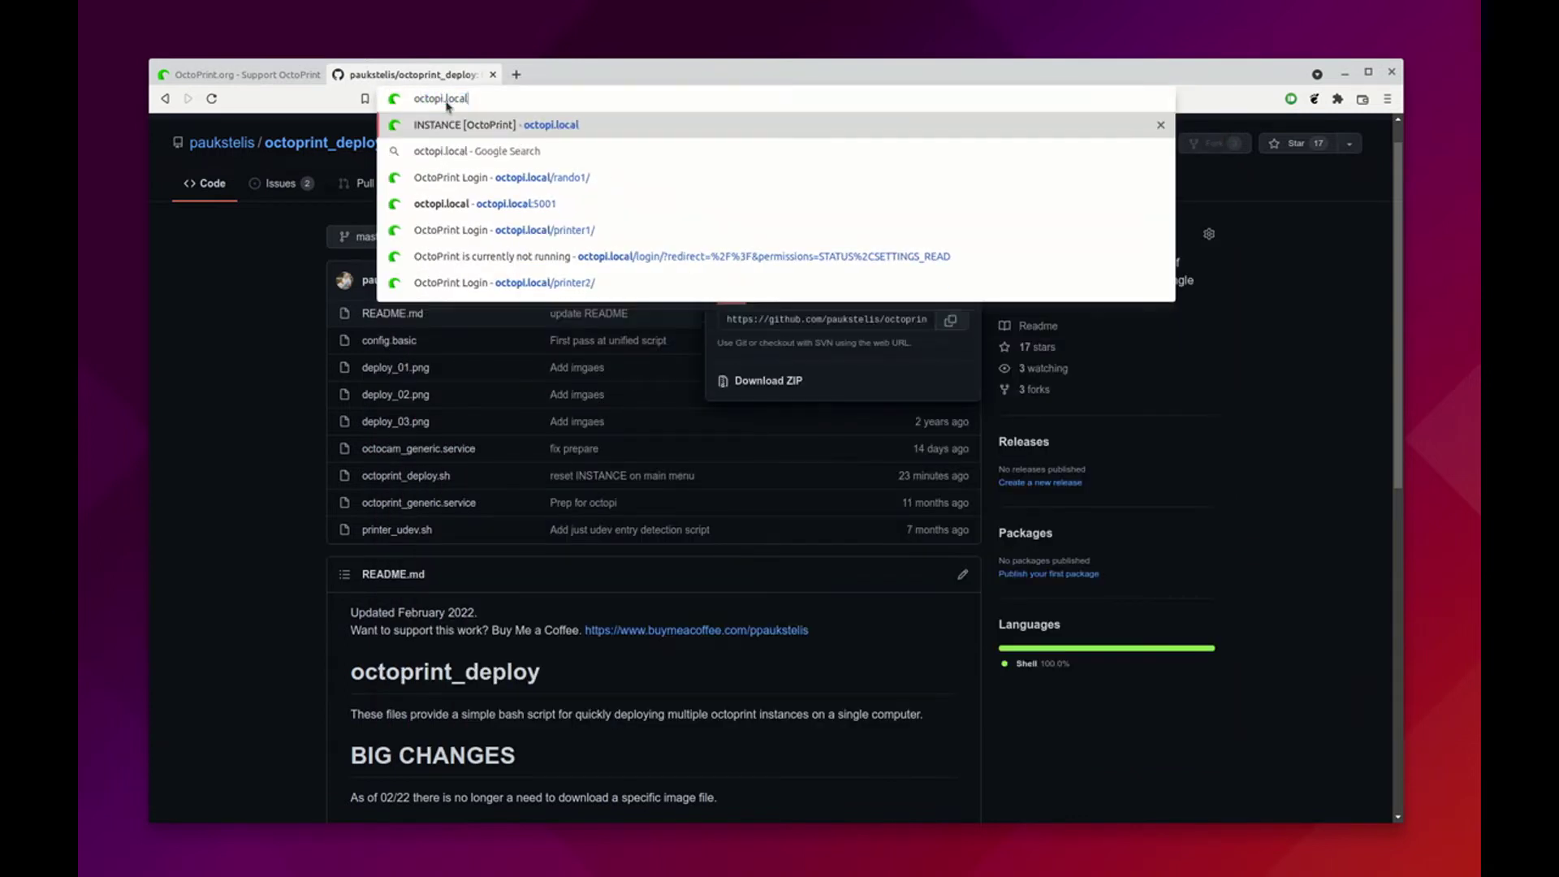
pyautogui.press('Return')
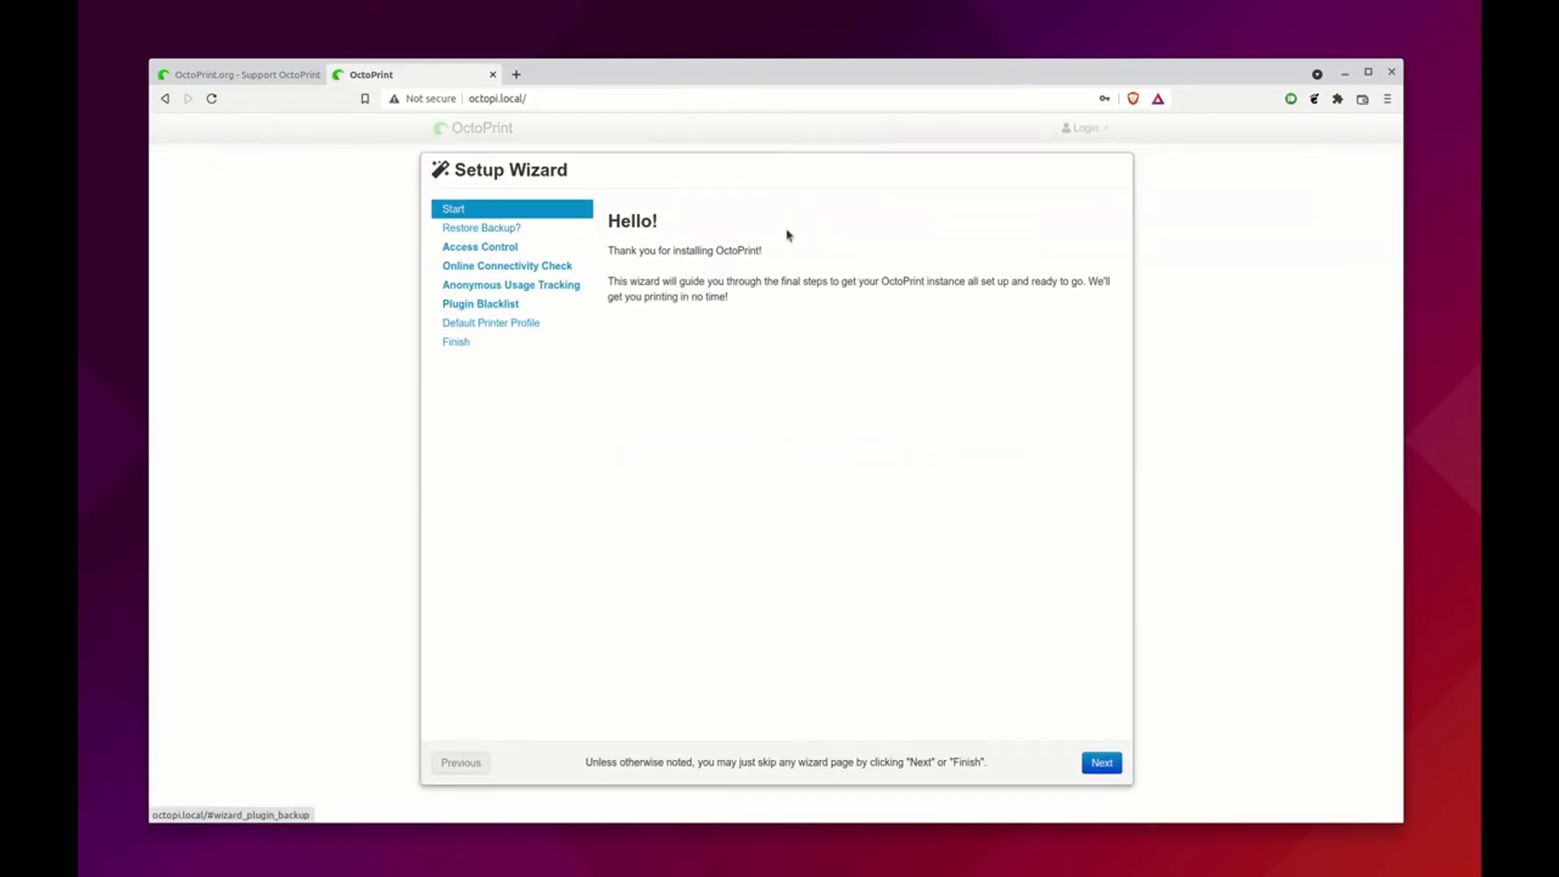
# Skip the welcome and backup-restore pages and create the admin account from the saved login
pyautogui.click(1100, 768)
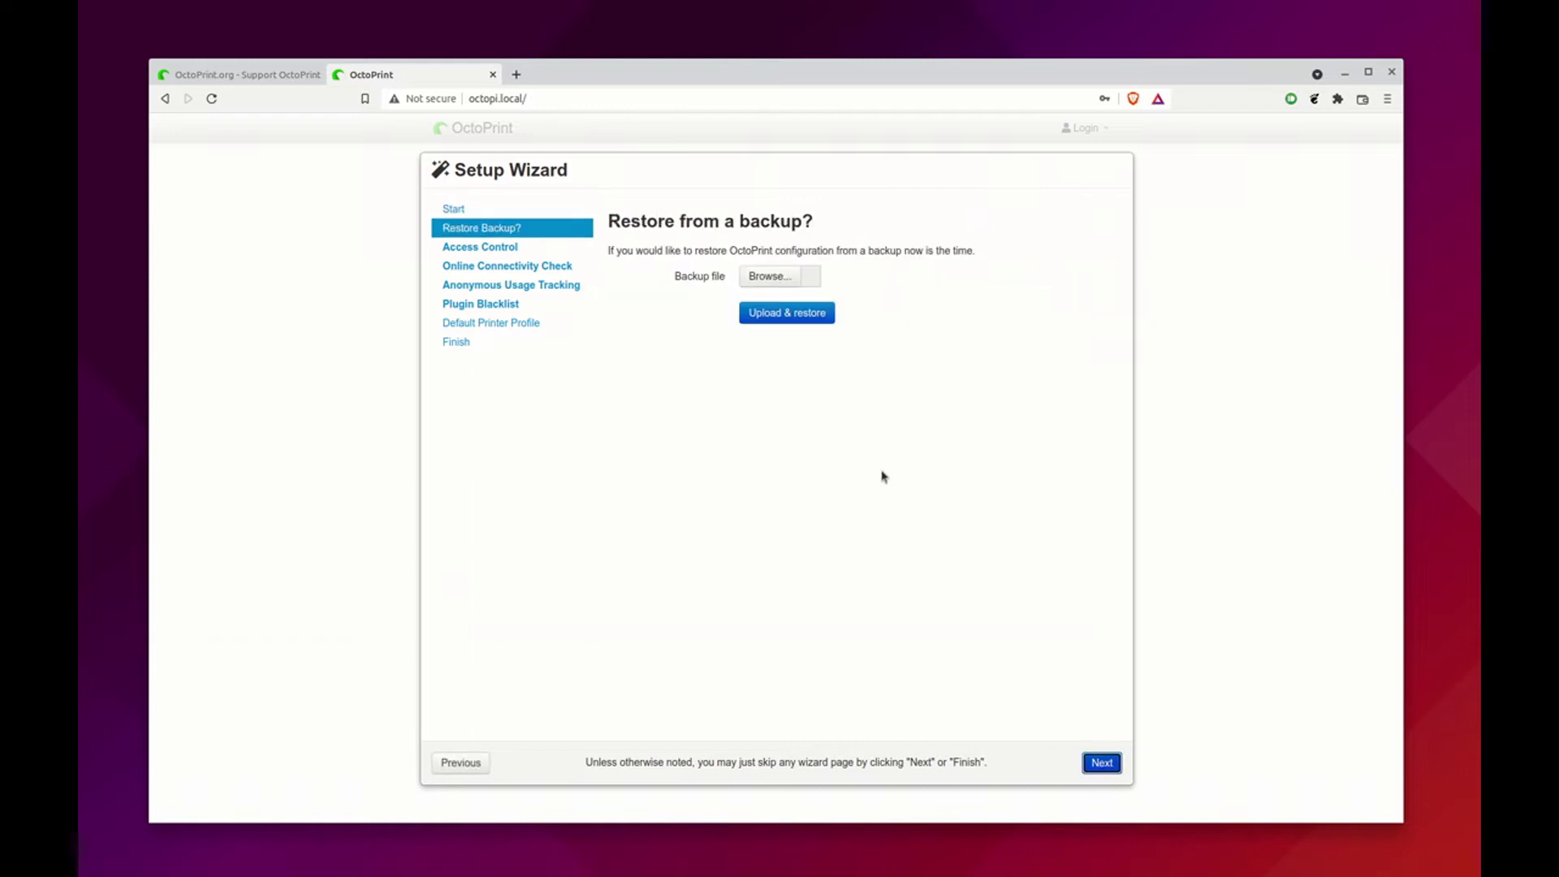
pyautogui.click(1102, 764)
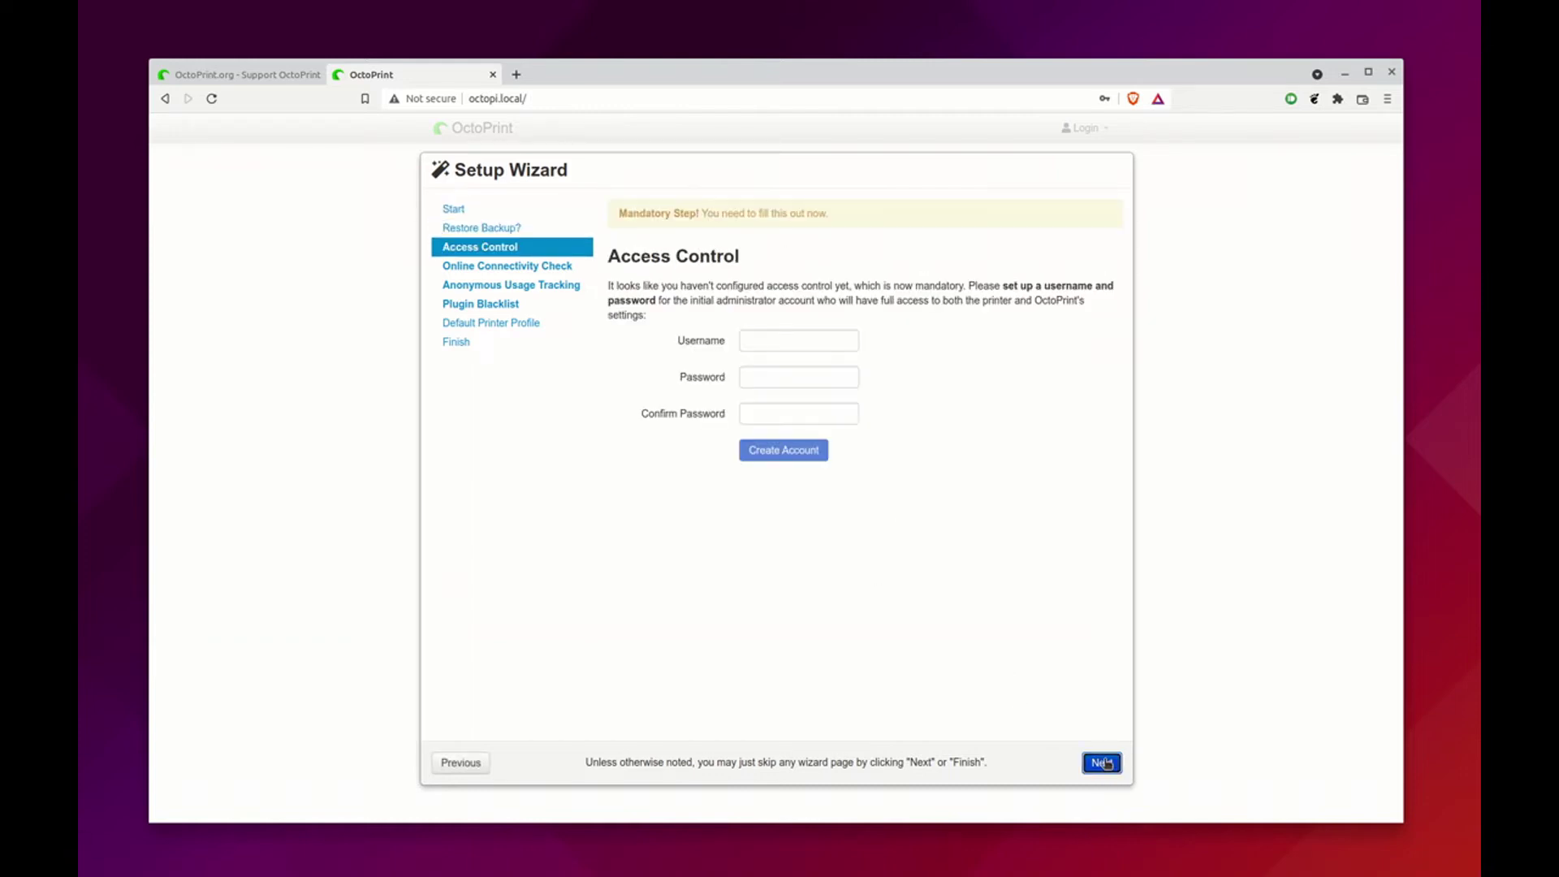
pyautogui.click(746, 340)
pyautogui.click(770, 374)
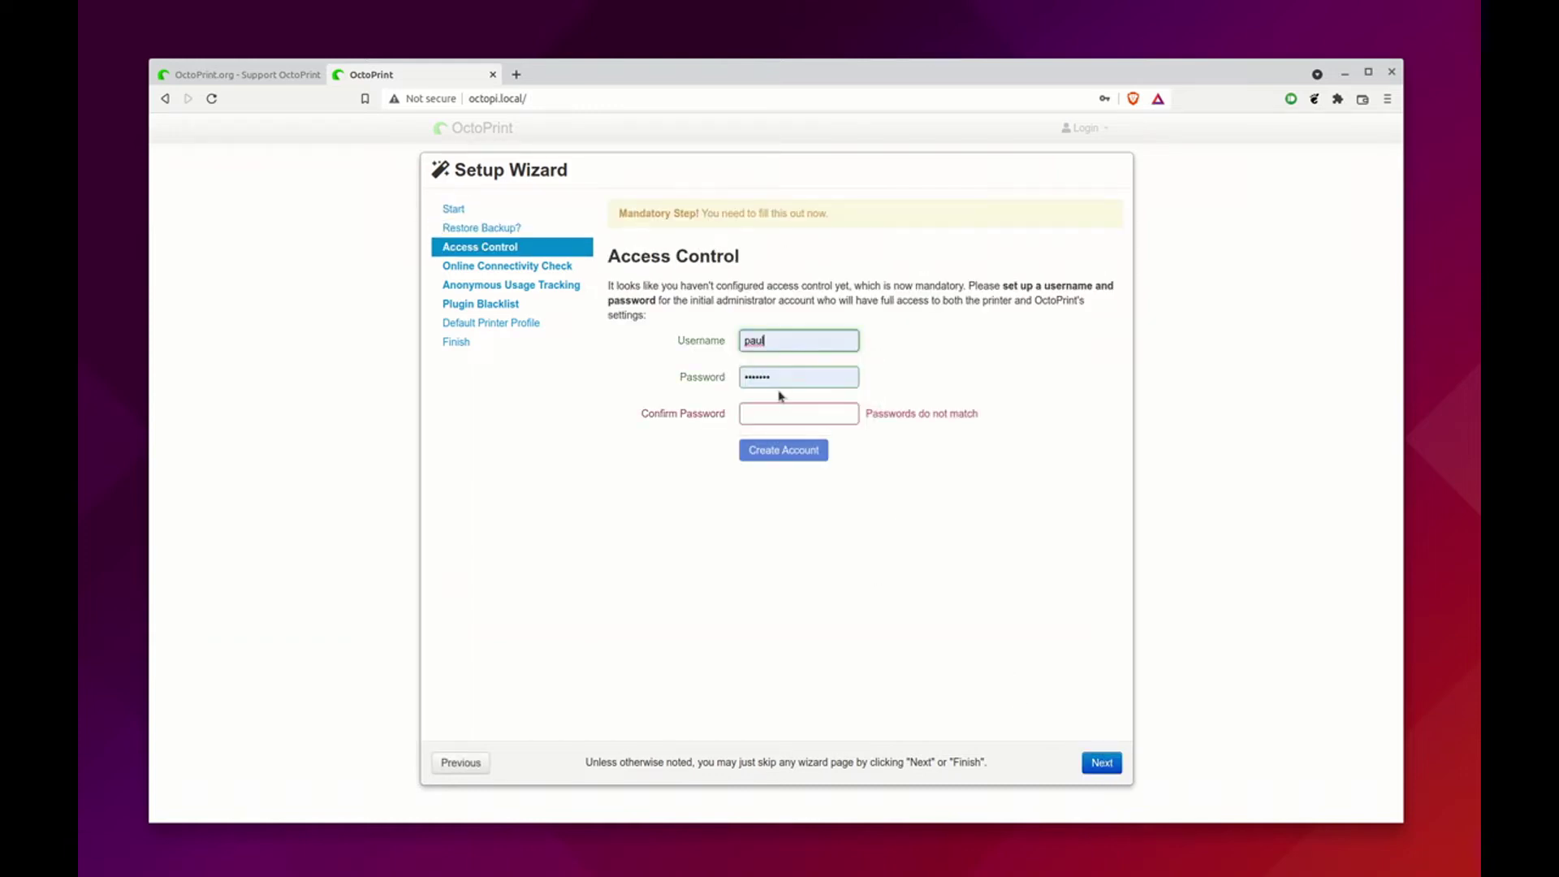
pyautogui.click(779, 414)
pyautogui.click(777, 447)
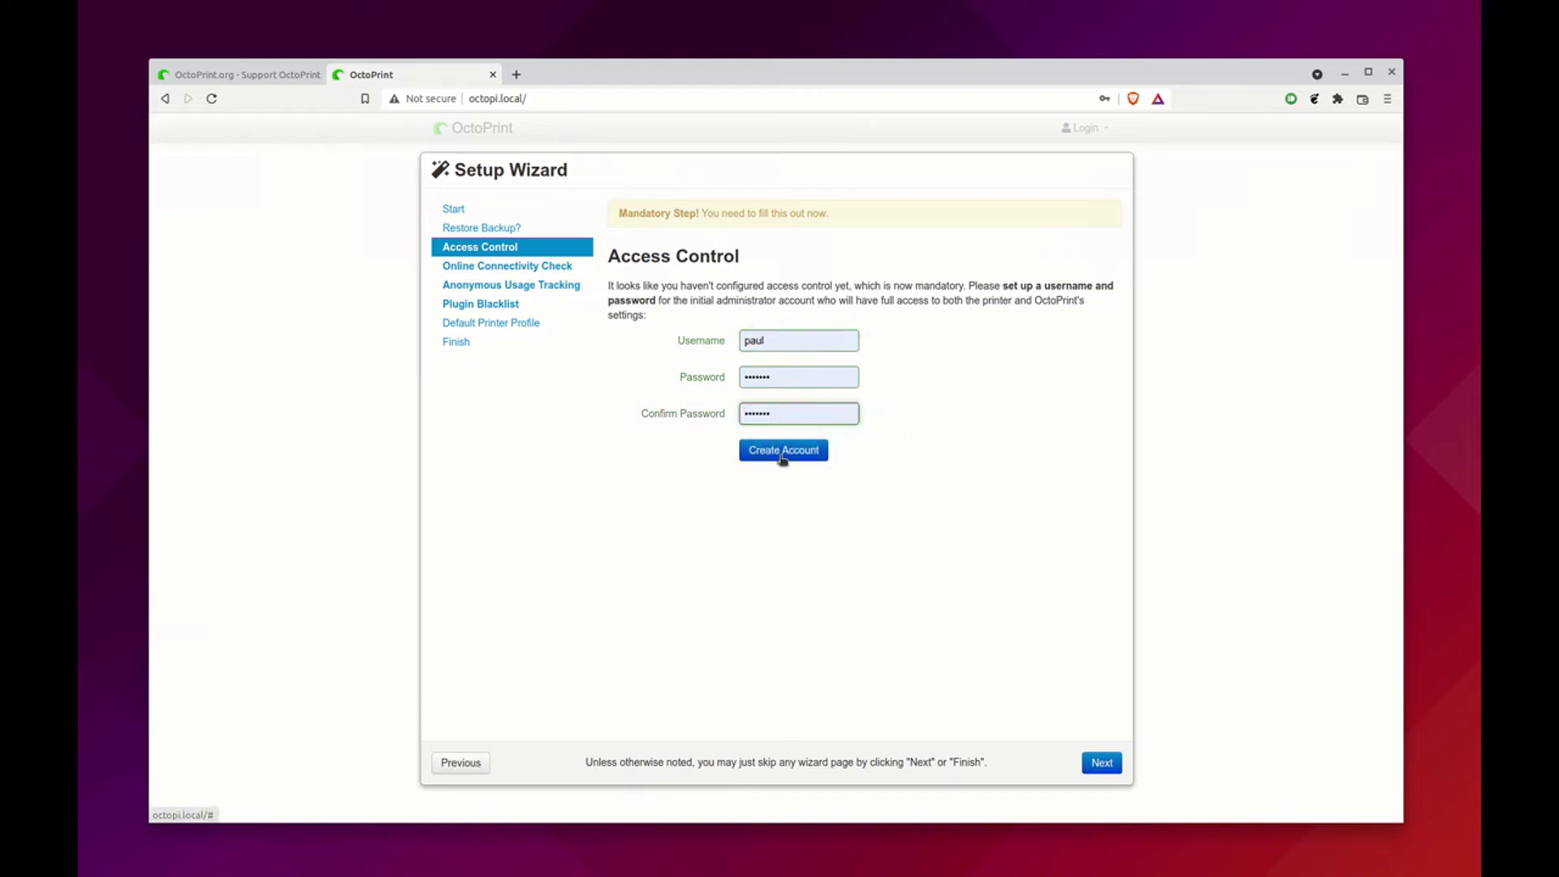
pyautogui.click(803, 451)
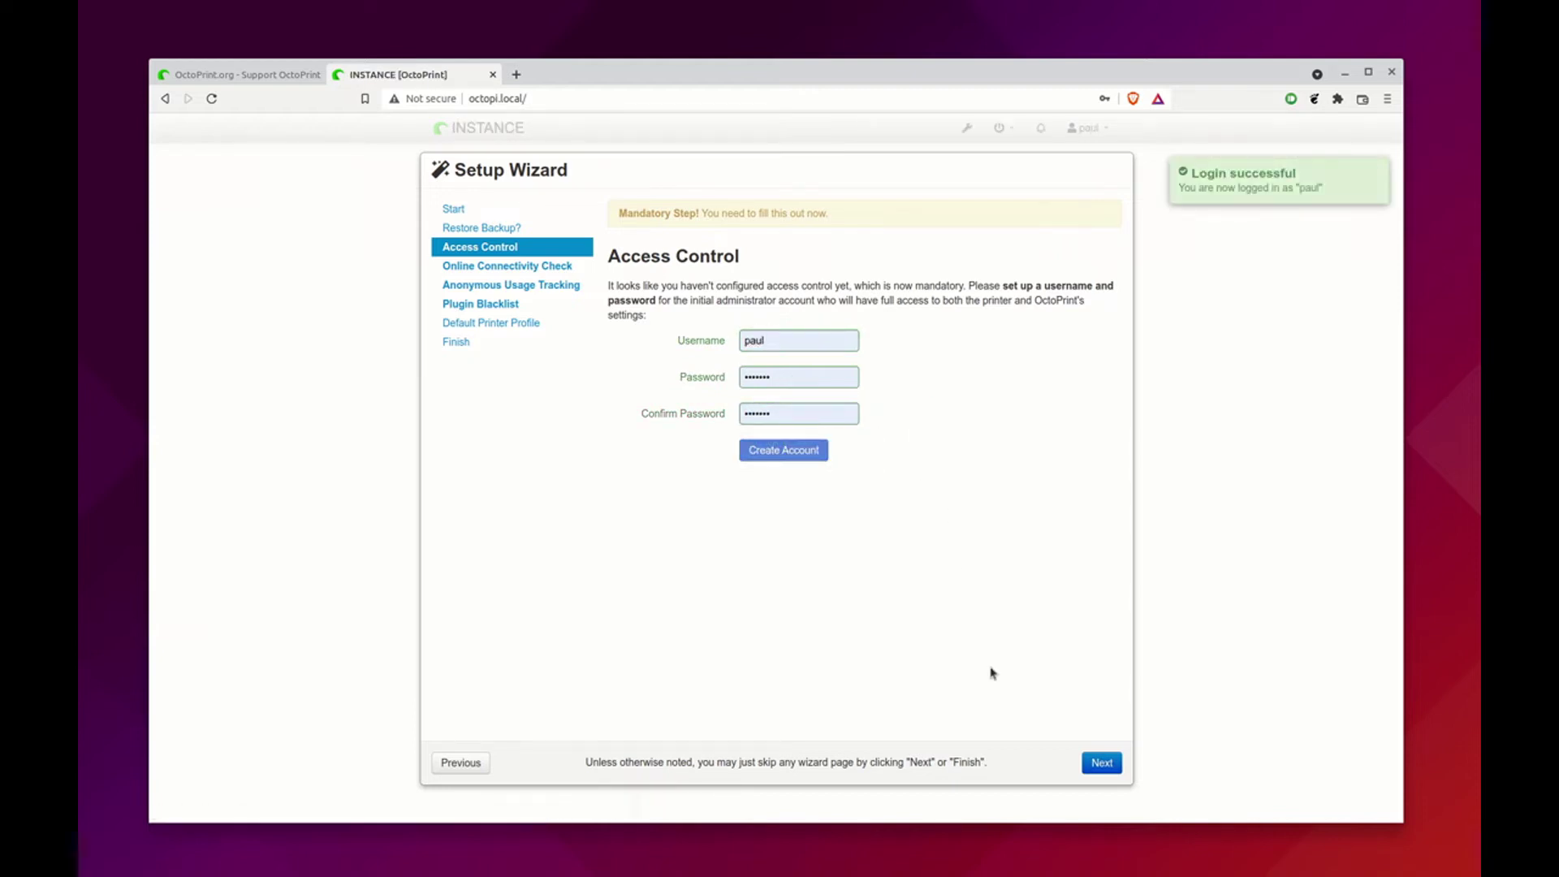
# Enable usage tracking and plugin blacklist processing, keep the Default printer profile, and finish
pyautogui.click(1096, 761)
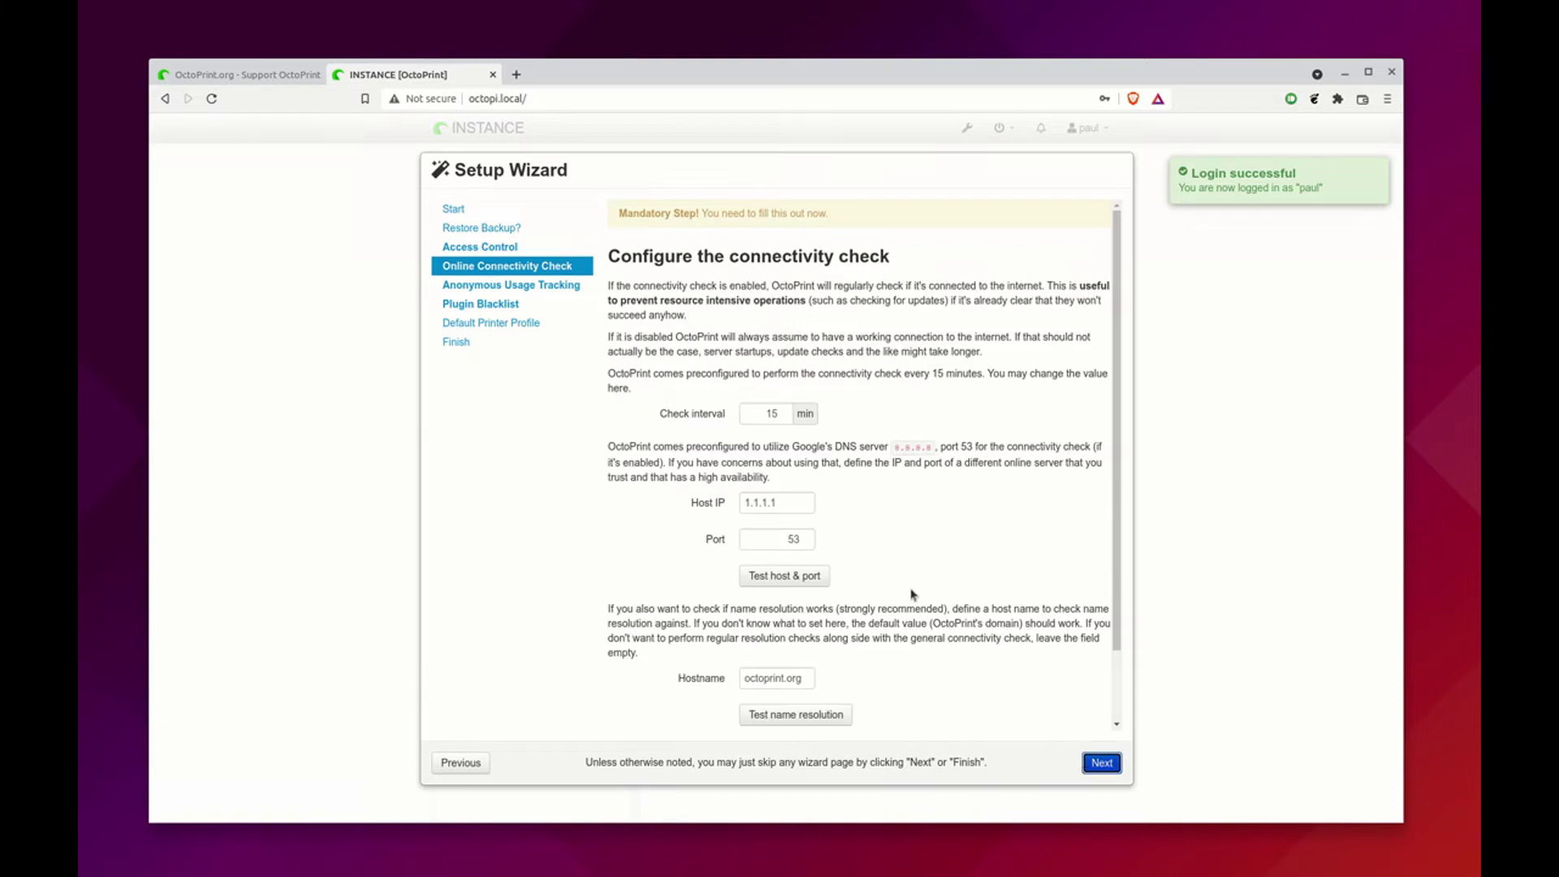
pyautogui.scroll(-2, 926, 618)
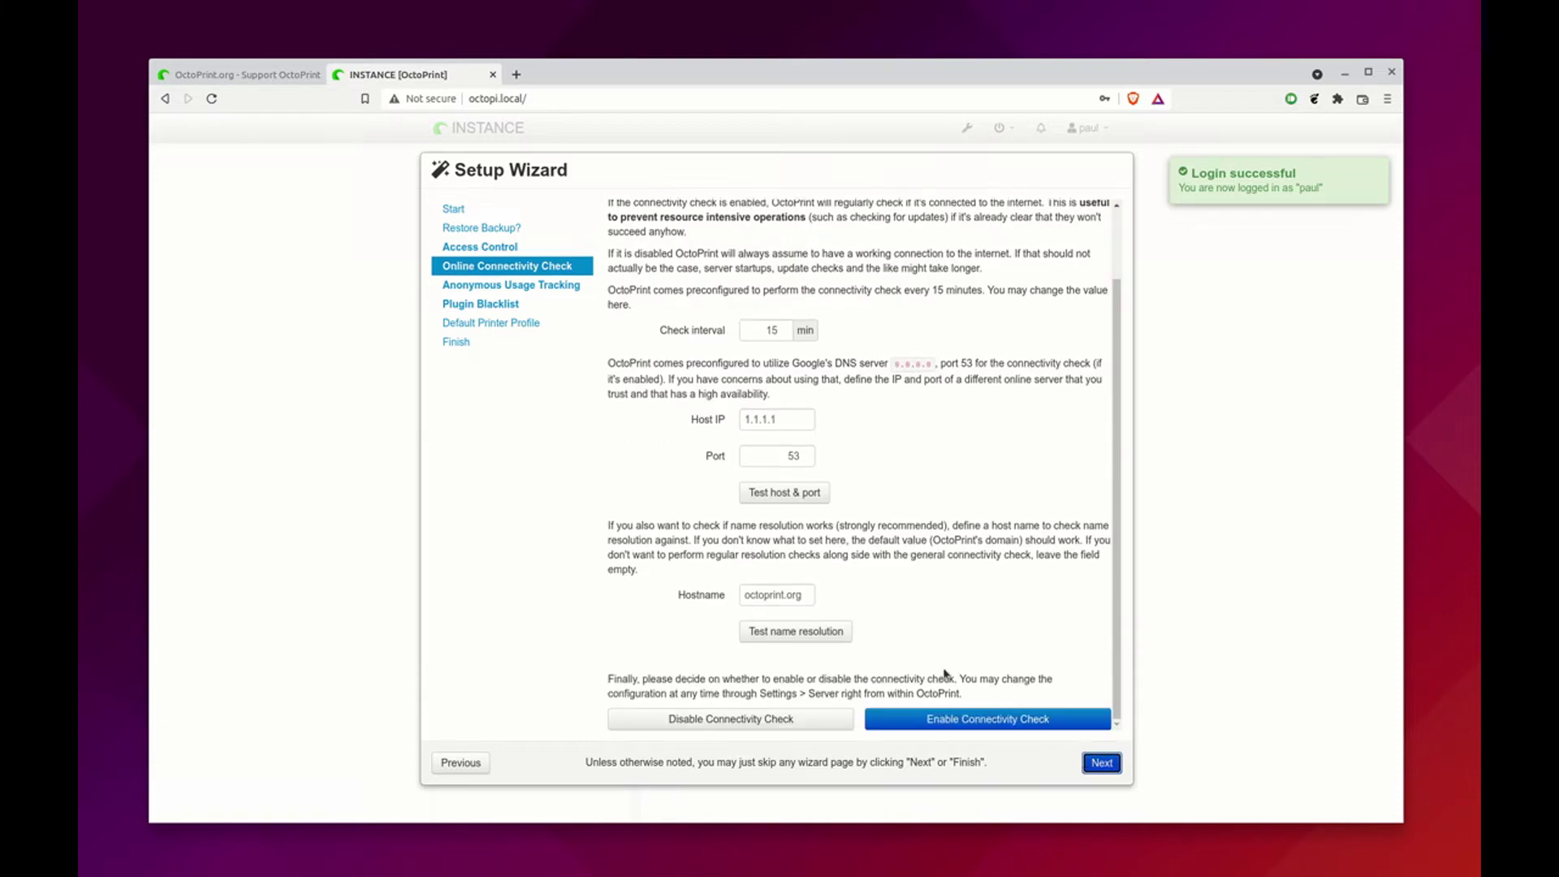
pyautogui.click(1097, 762)
pyautogui.click(961, 438)
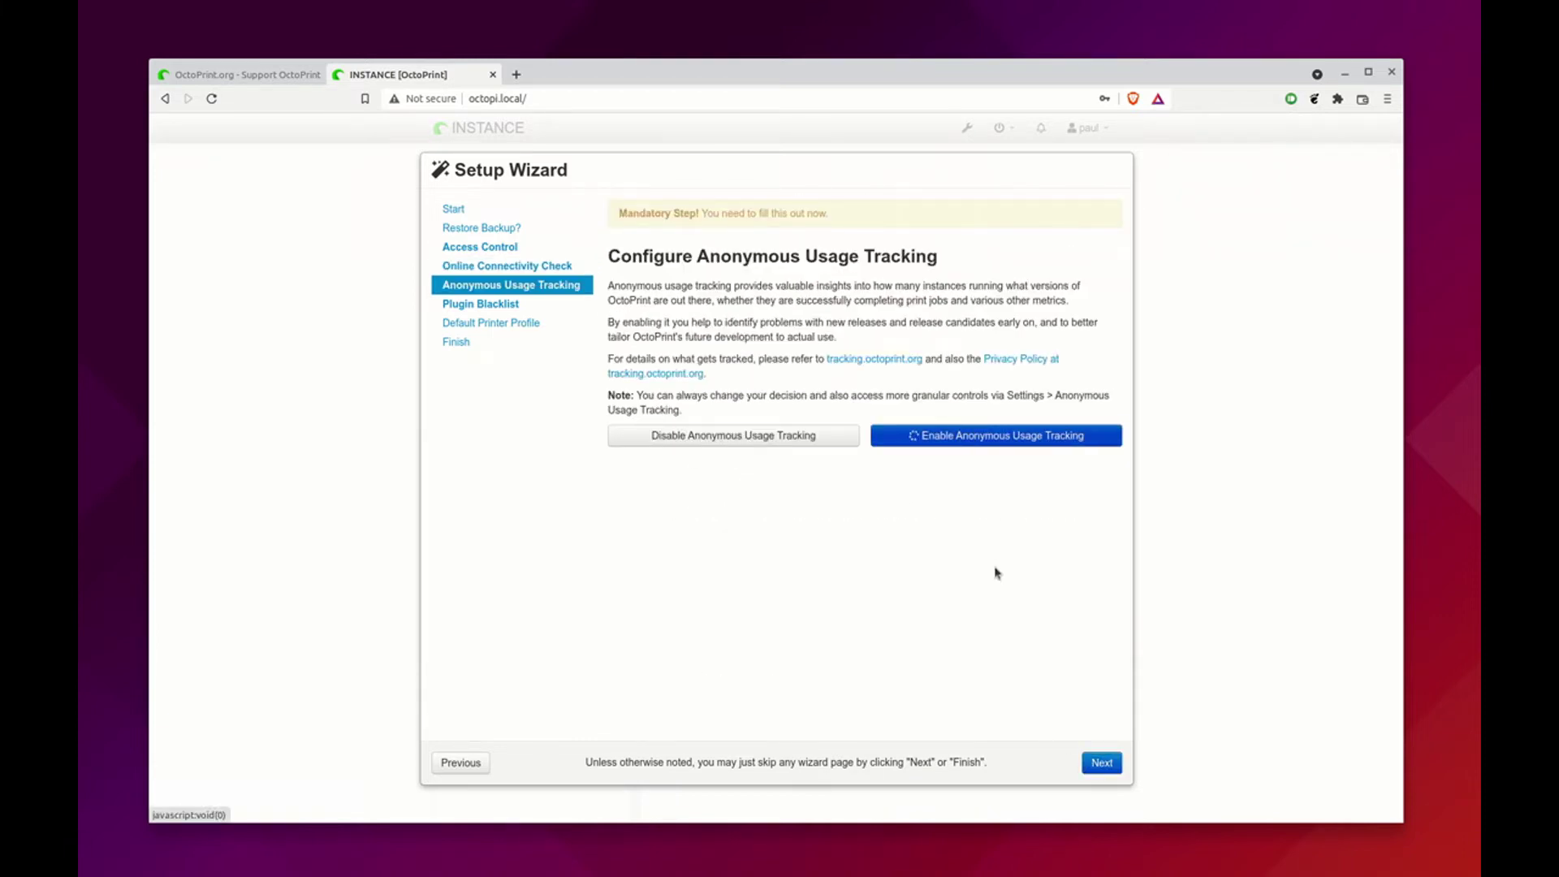
pyautogui.click(1100, 764)
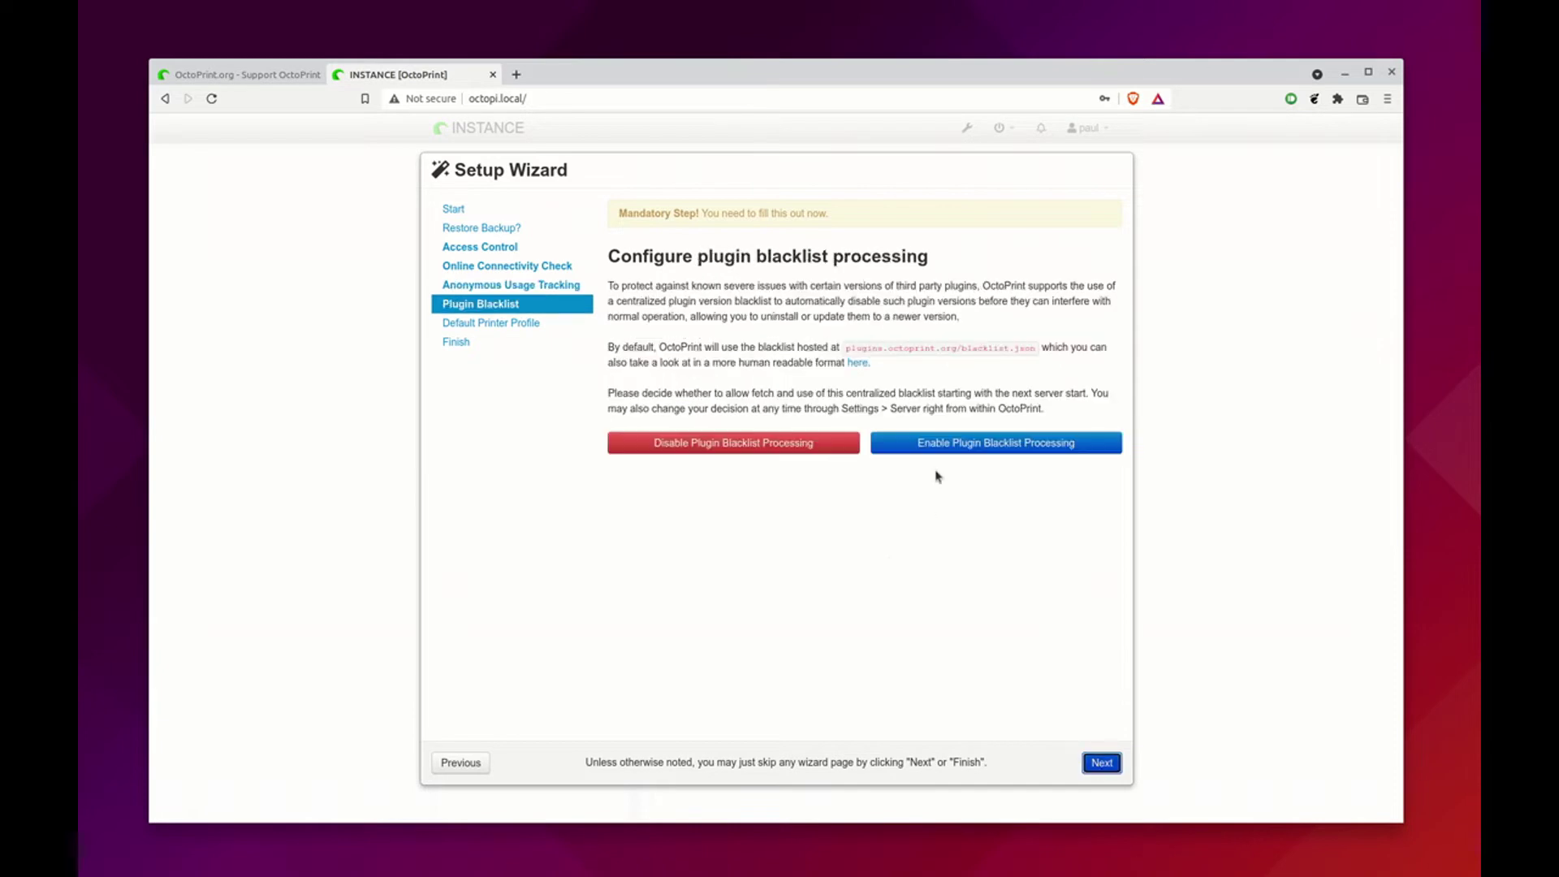
pyautogui.click(942, 448)
pyautogui.click(1104, 766)
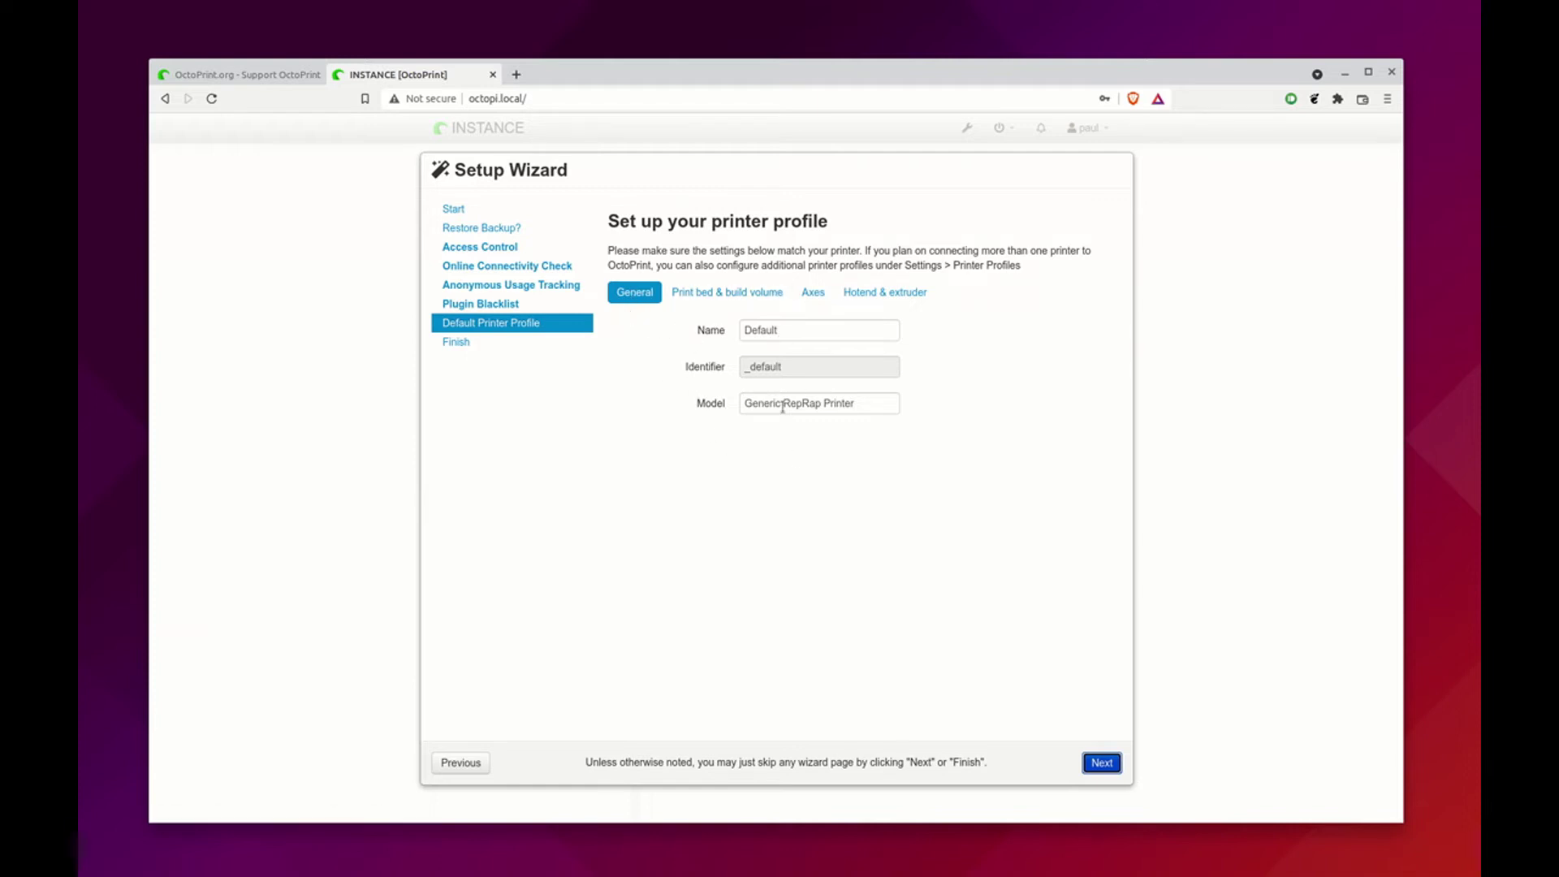
pyautogui.click(1098, 767)
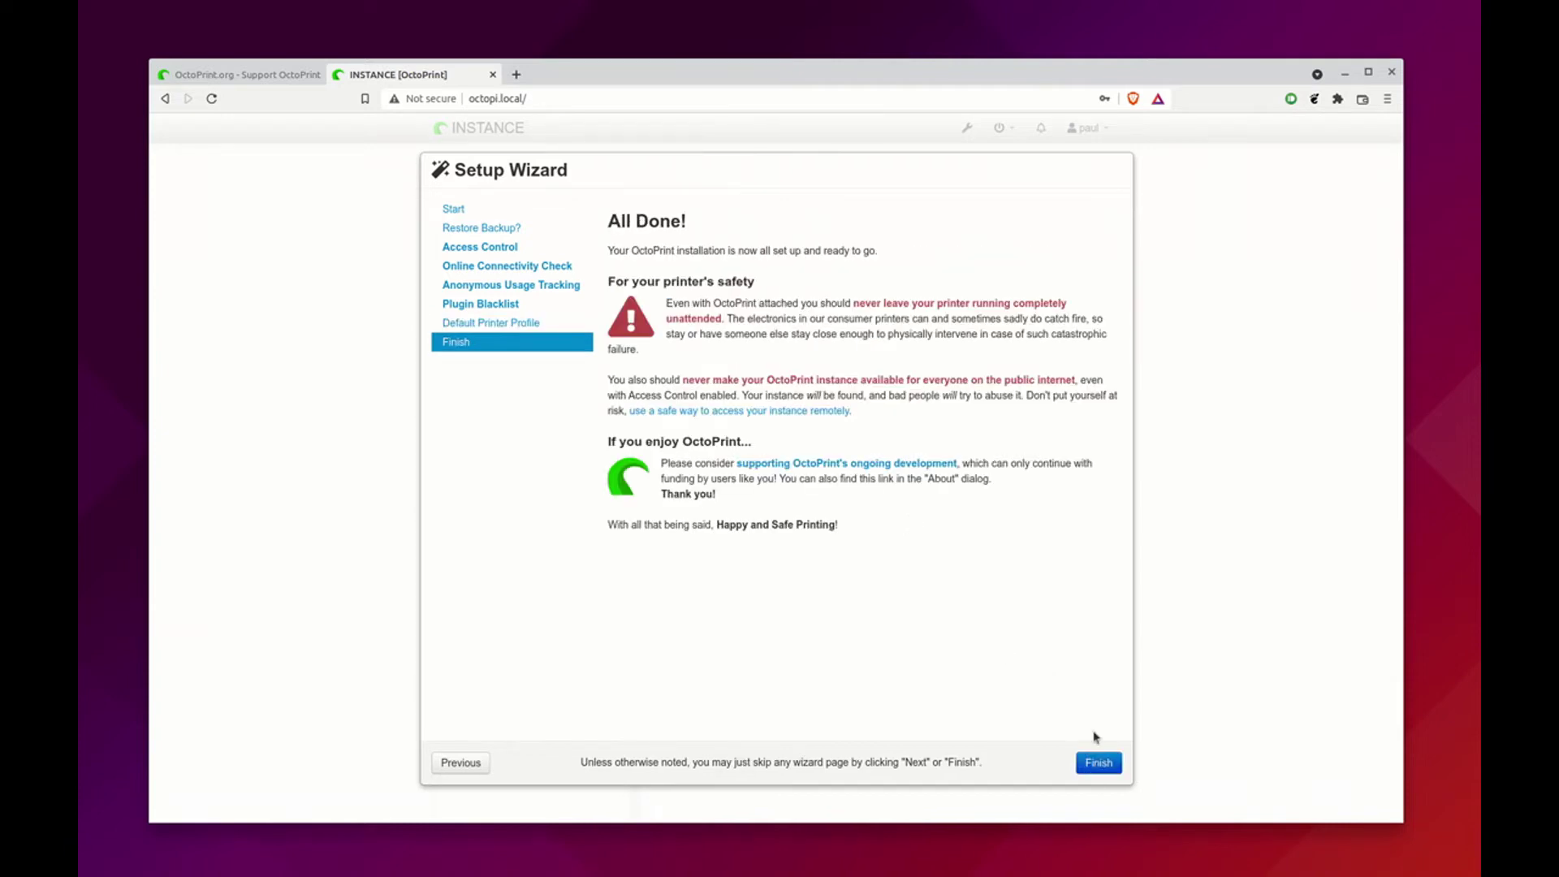
pyautogui.click(1101, 762)
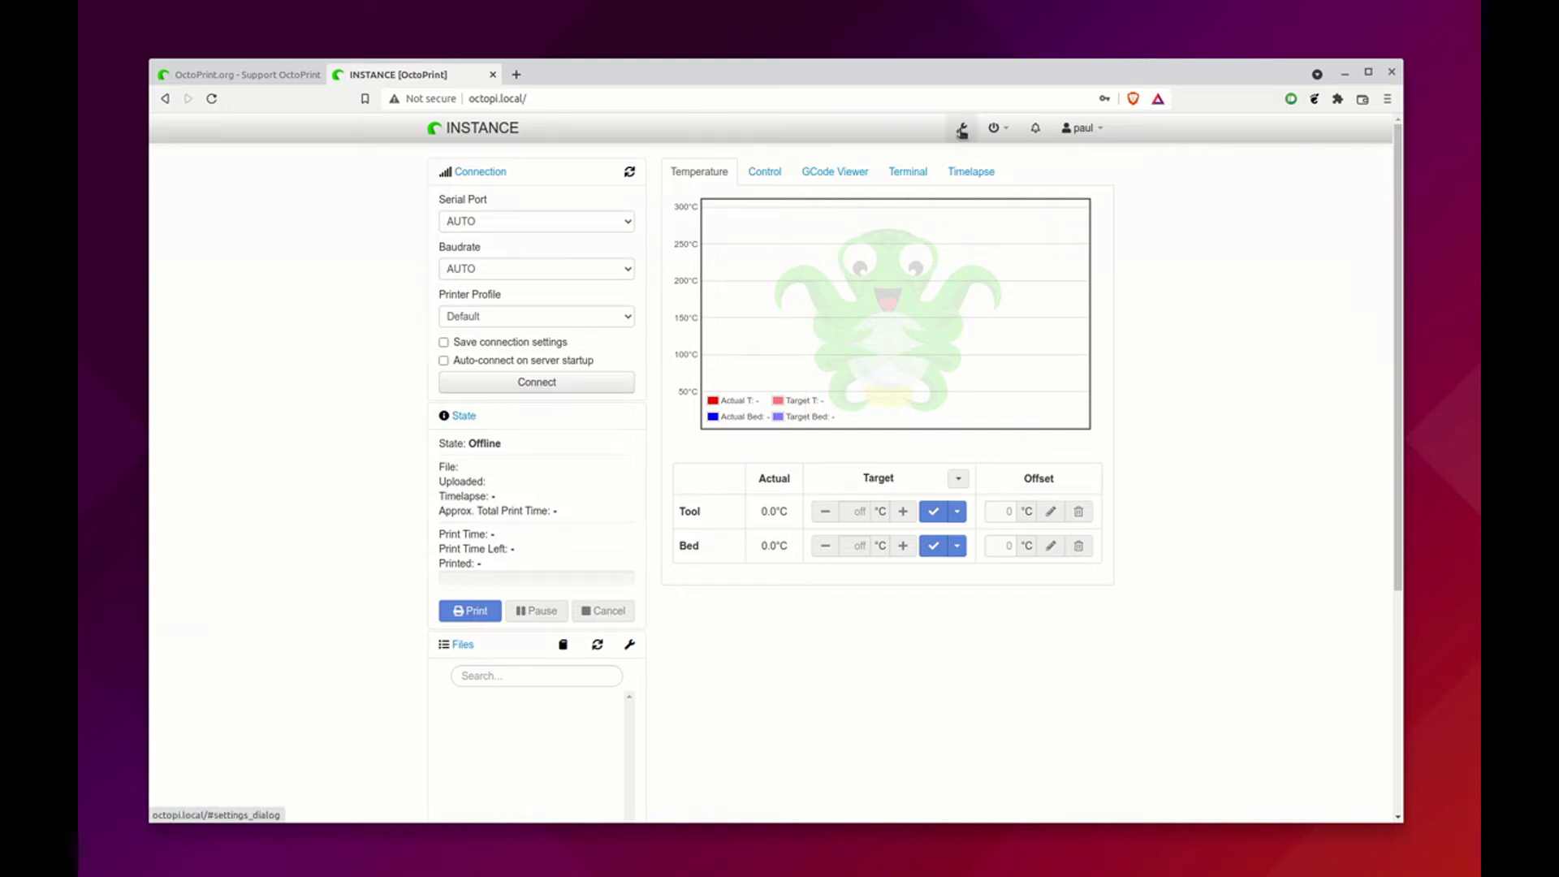
# Open OctoPrint Settings to inspect the Serial Connection ports, then close it
pyautogui.click(962, 129)
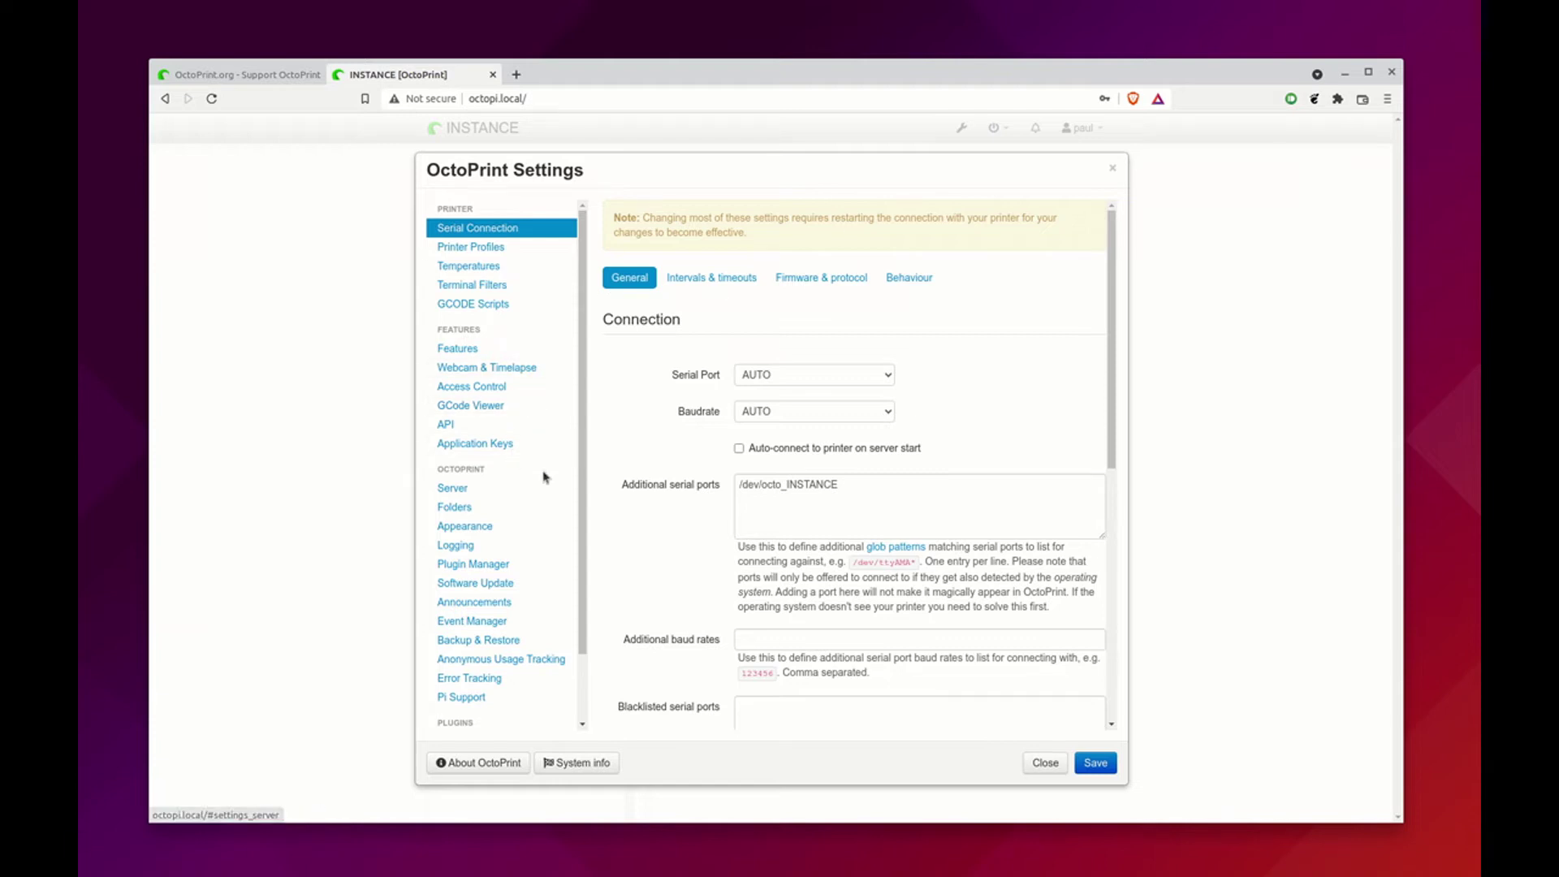
pyautogui.press('Escape')
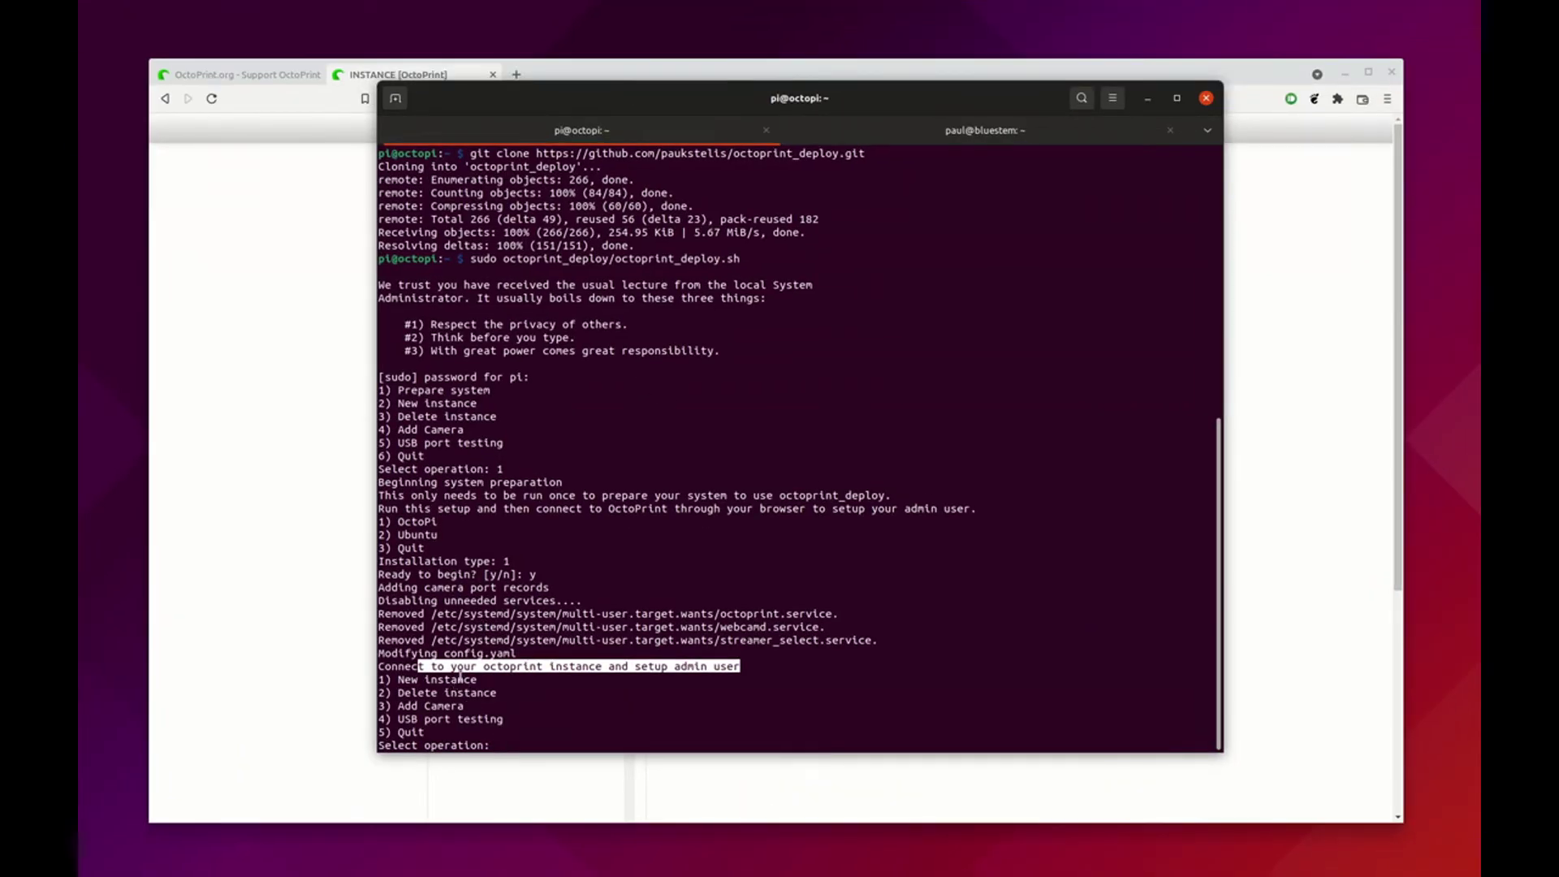
# Create new OctoPi instance printer1 with default port 5001, user and paths, and enable serial auto-detect
pyautogui.write('1')
pyautogui.press('Return')
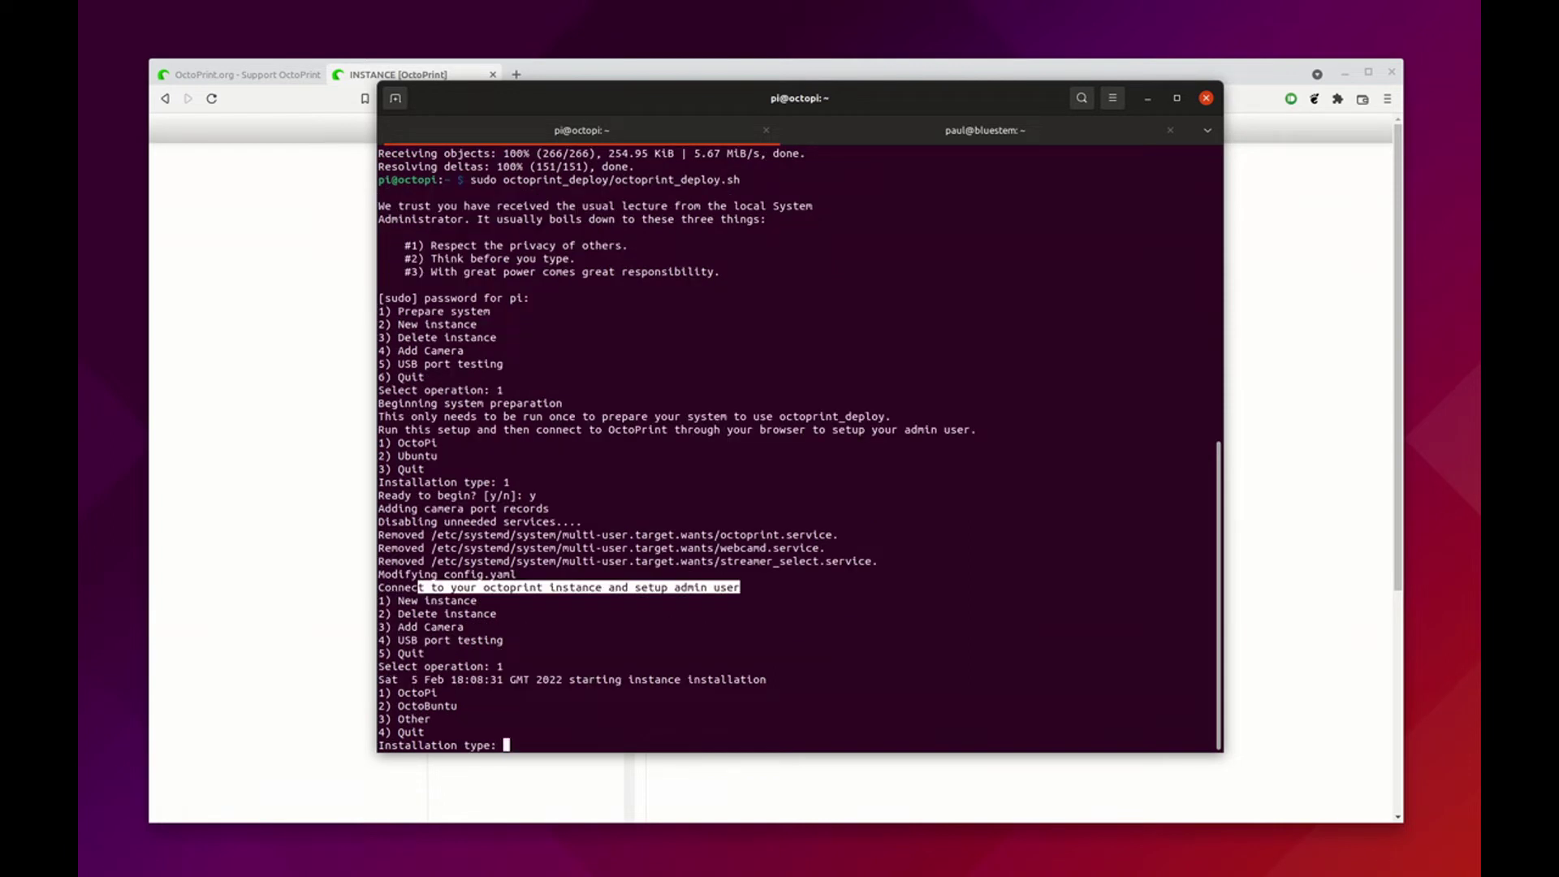
pyautogui.write('1')
pyautogui.press('Return')
pyautogui.write('printer1')
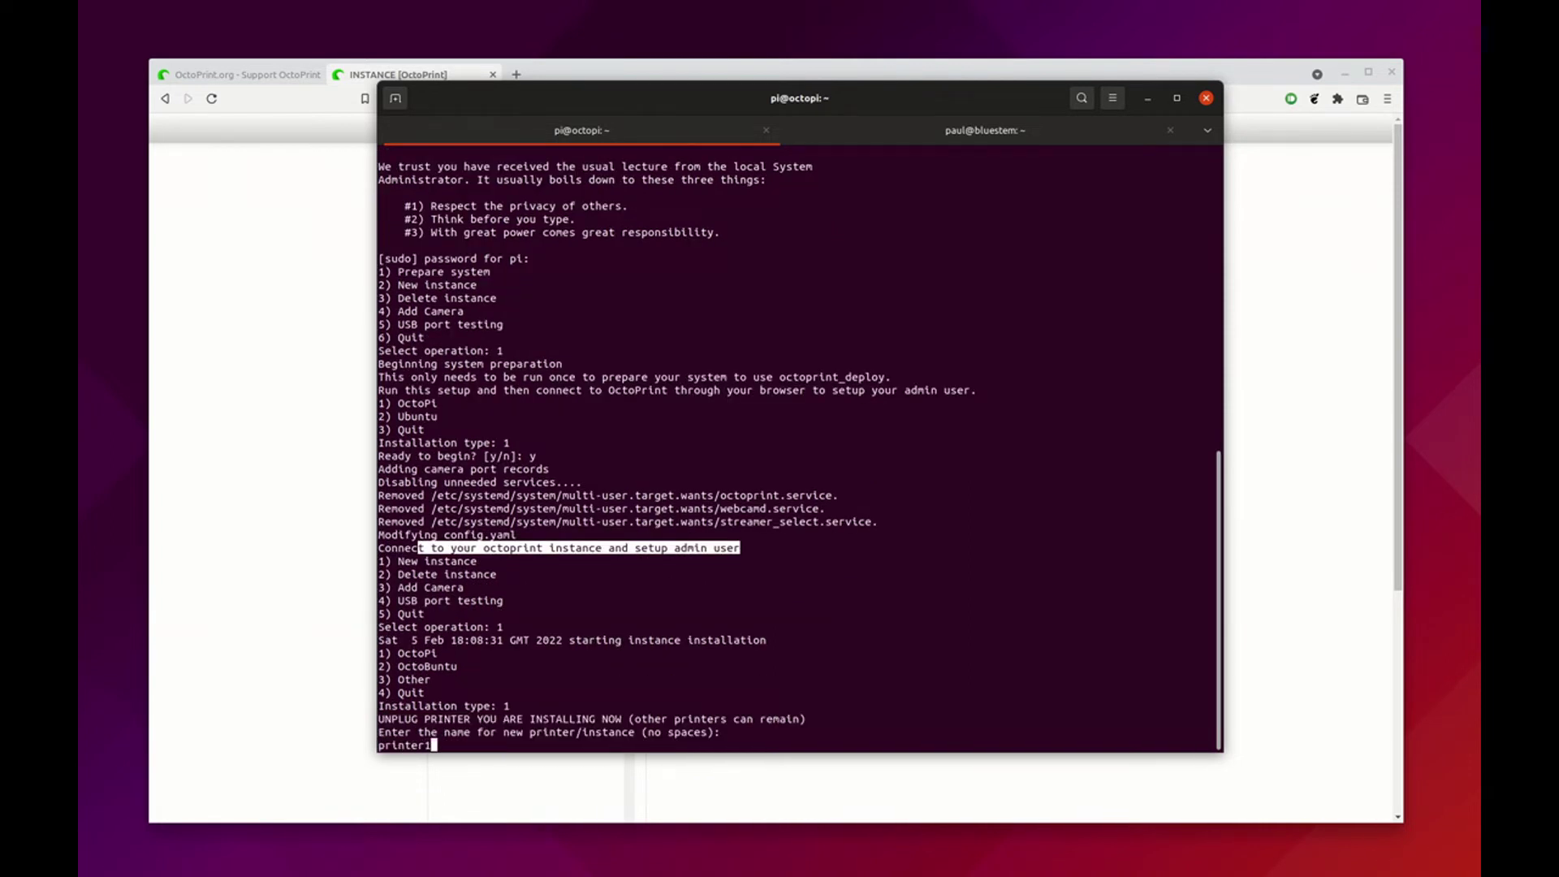
pyautogui.press('Return')
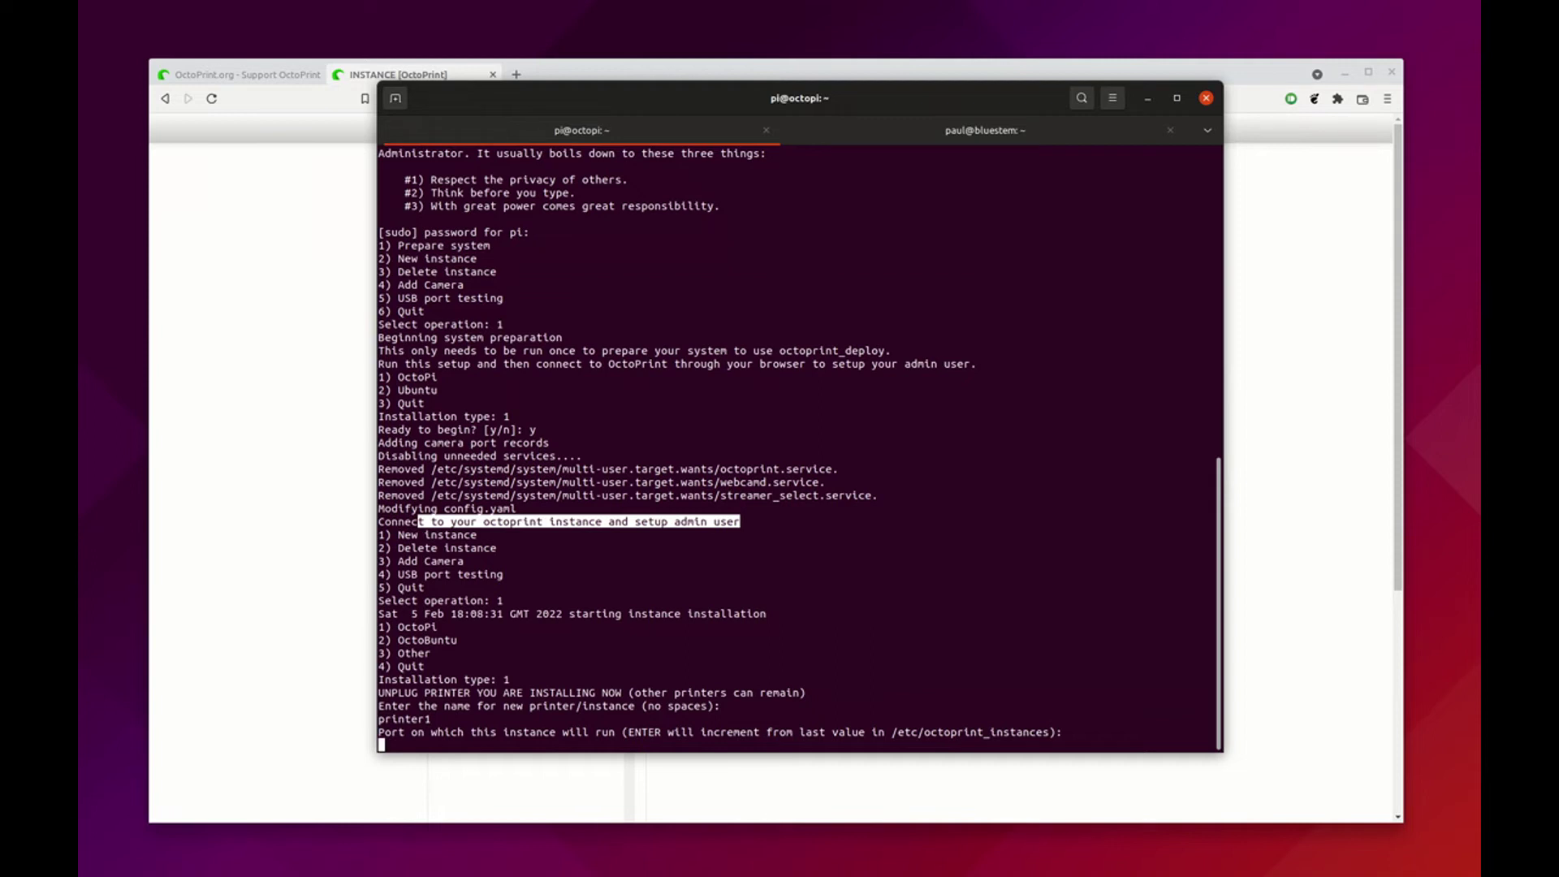
pyautogui.press('Return')
pyautogui.press('Return')
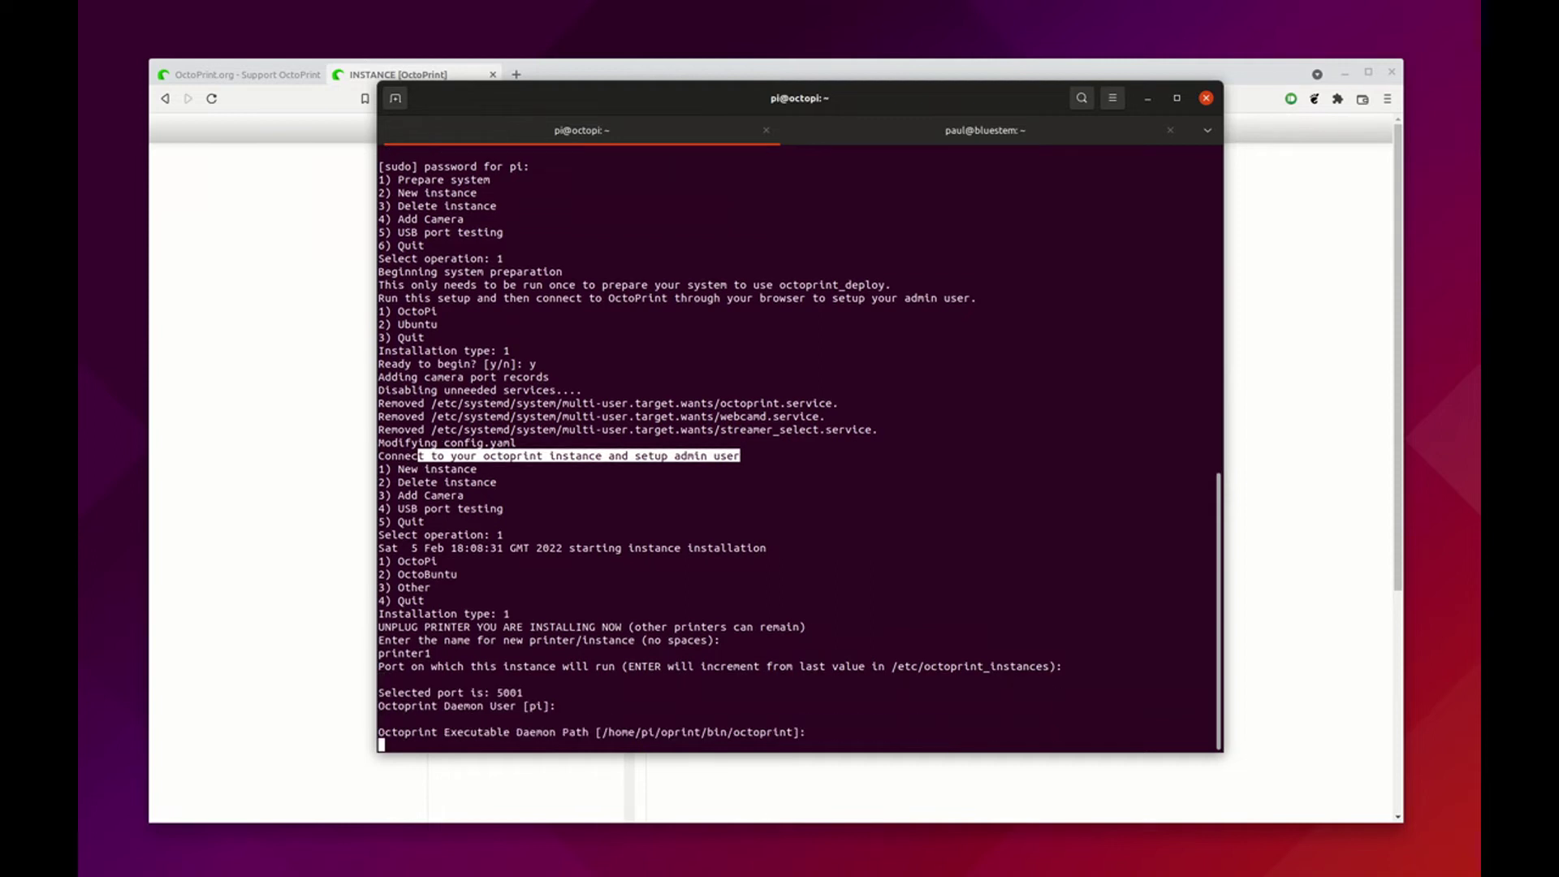
pyautogui.press('Return')
pyautogui.press('Return')
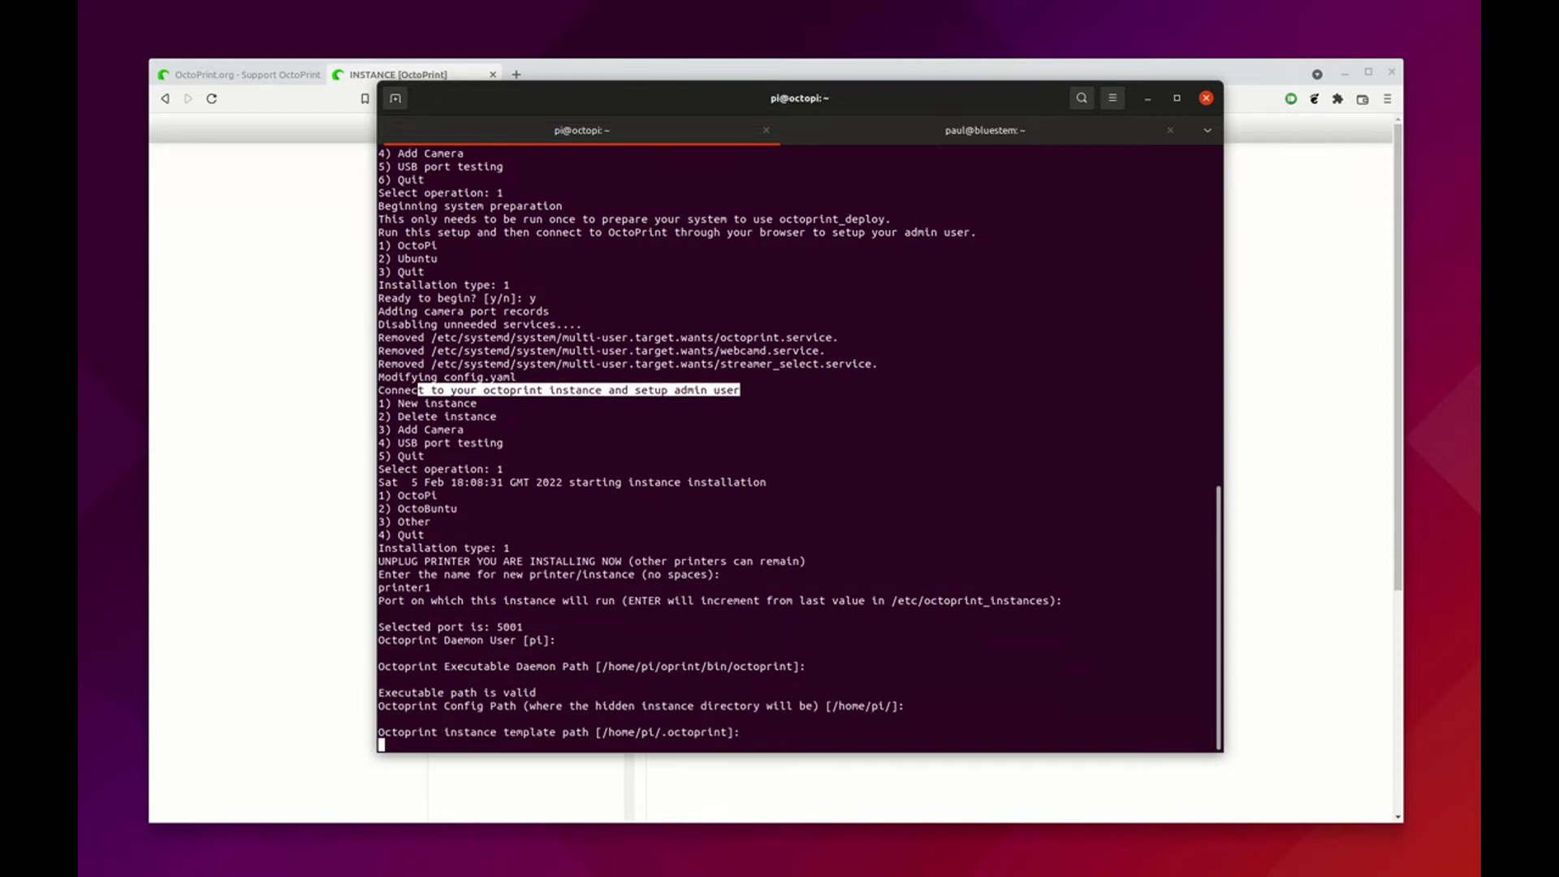
pyautogui.press('Return')
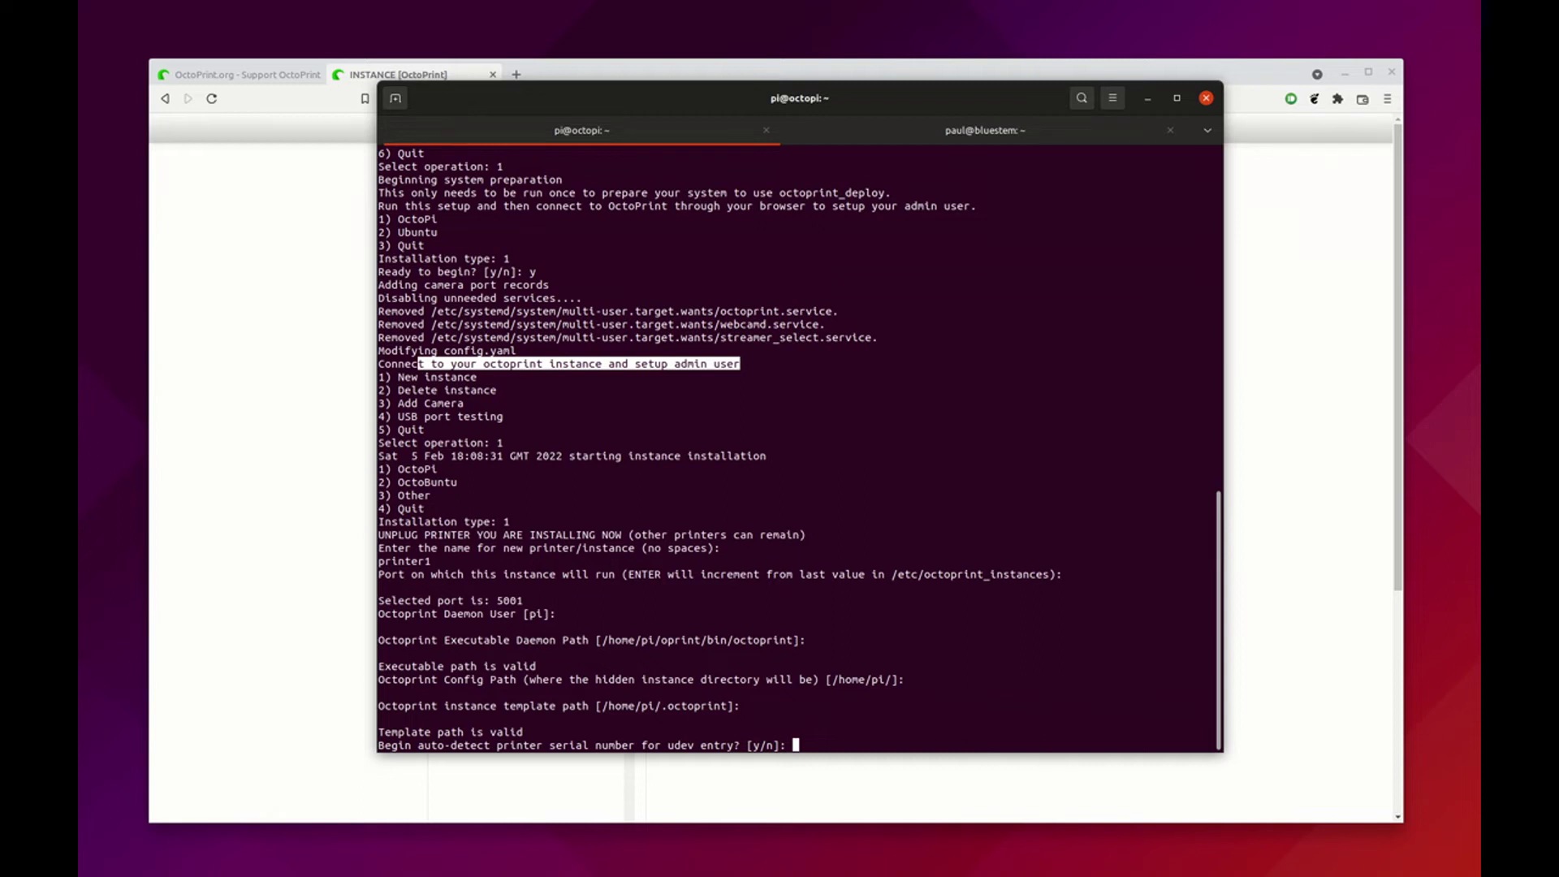
pyautogui.write('y')
pyautogui.press('Return')
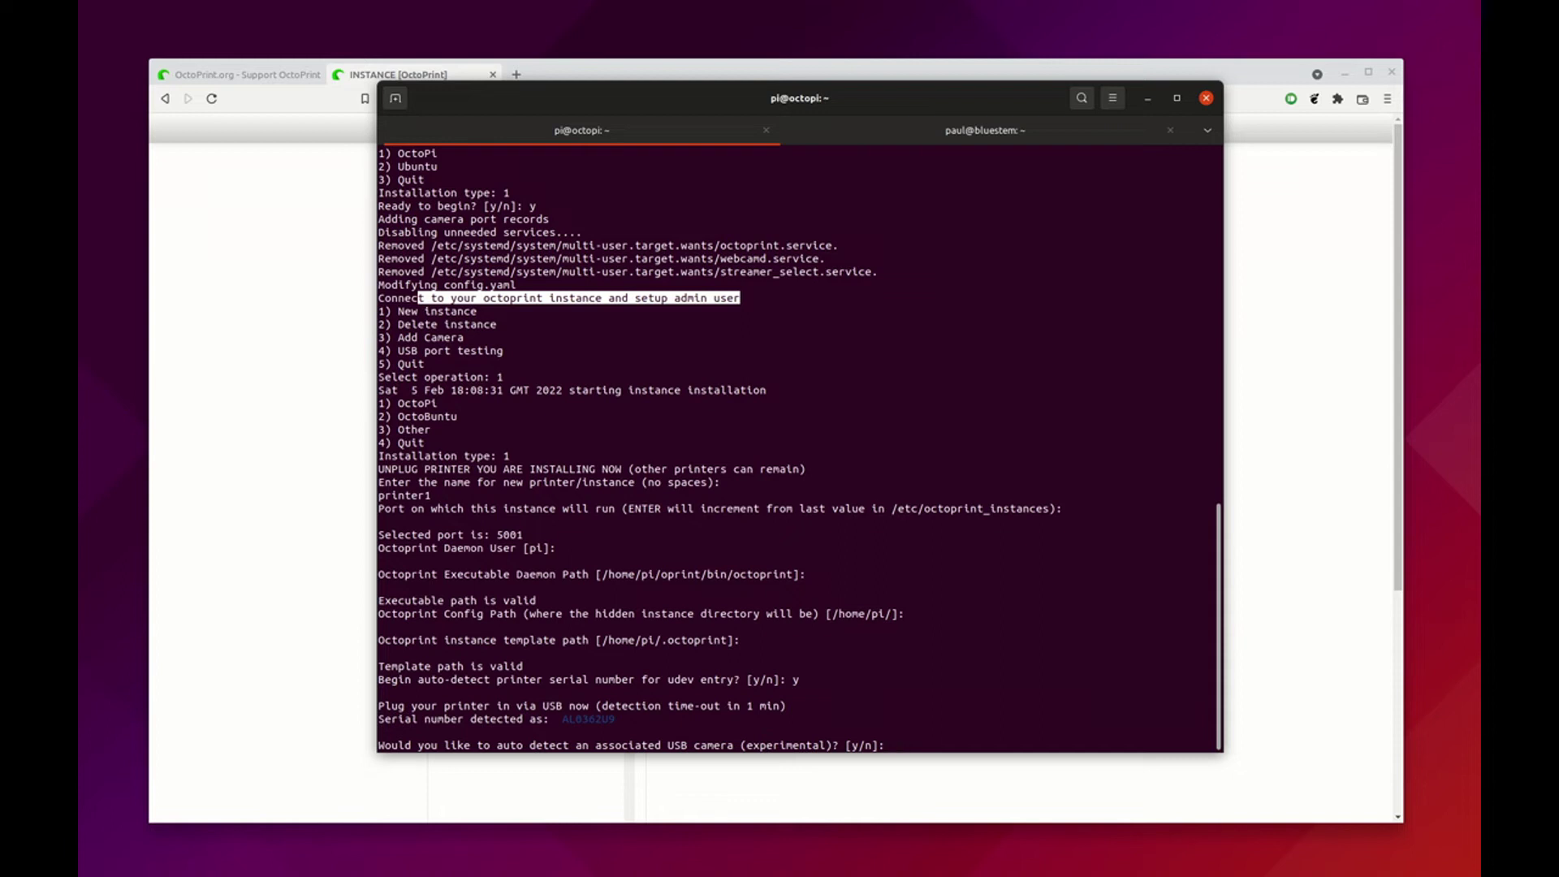
# Enable camera auto-detect with port 8001, 640x480 and 5 fps, then confirm the changes with y
pyautogui.write('y')
pyautogui.press('Return')
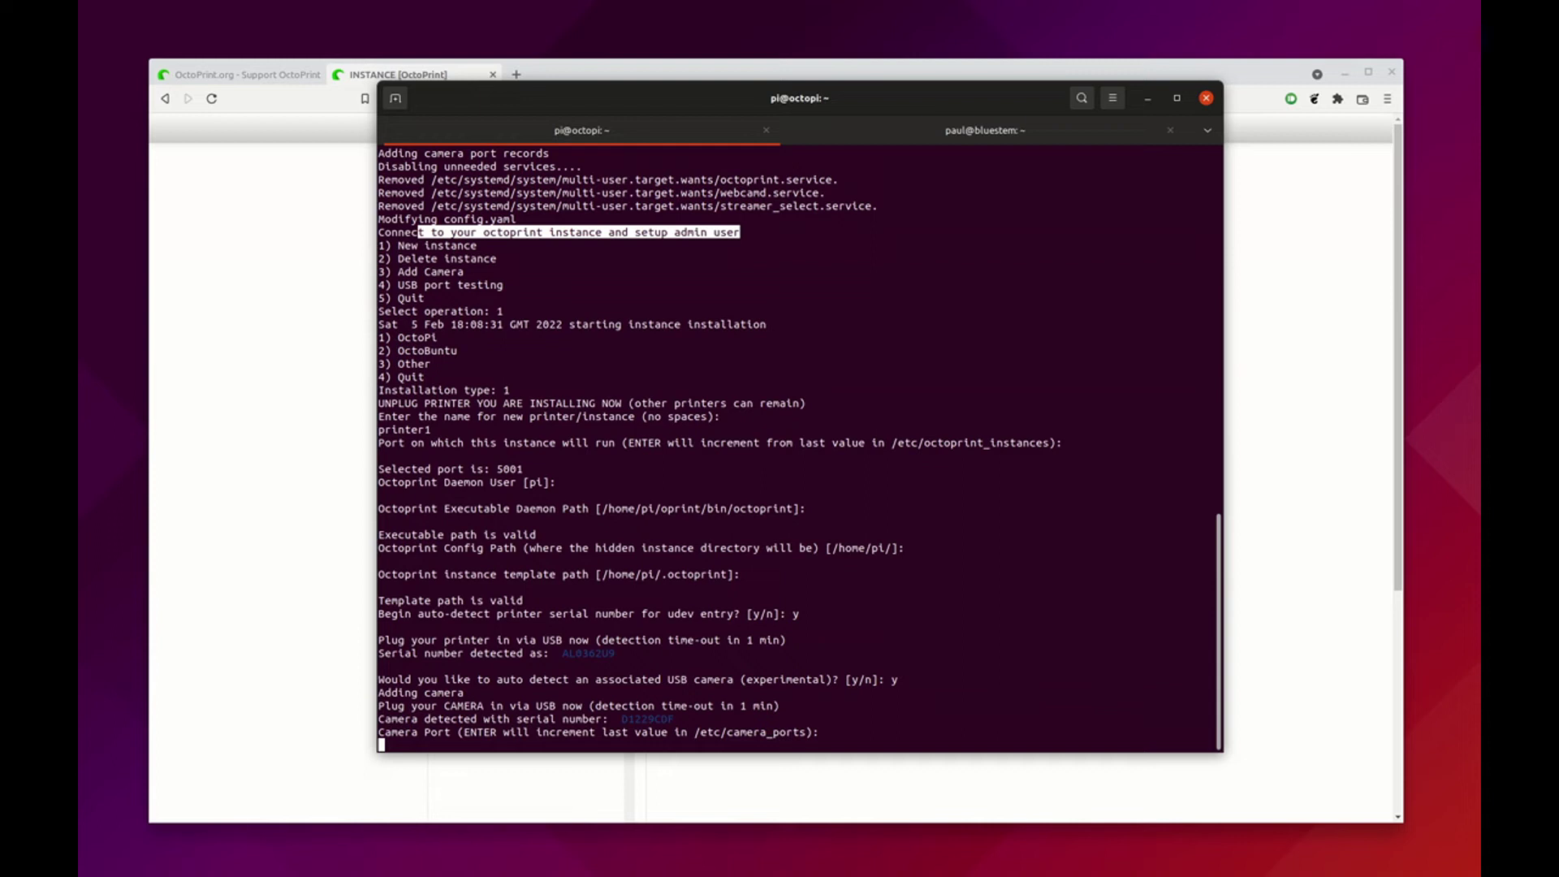
pyautogui.press('Return')
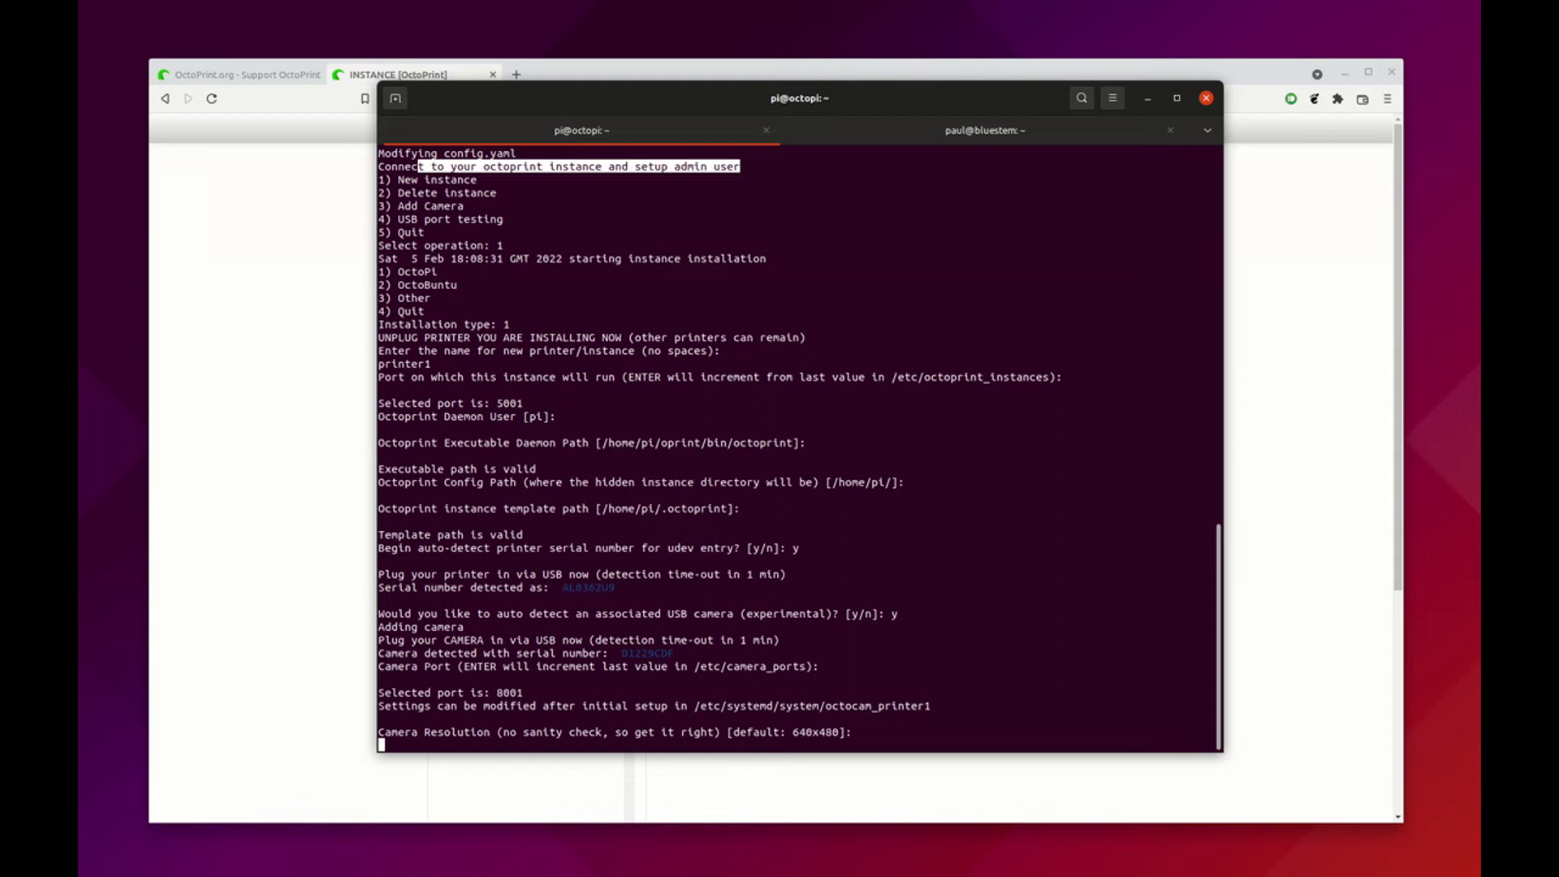
pyautogui.press('Return')
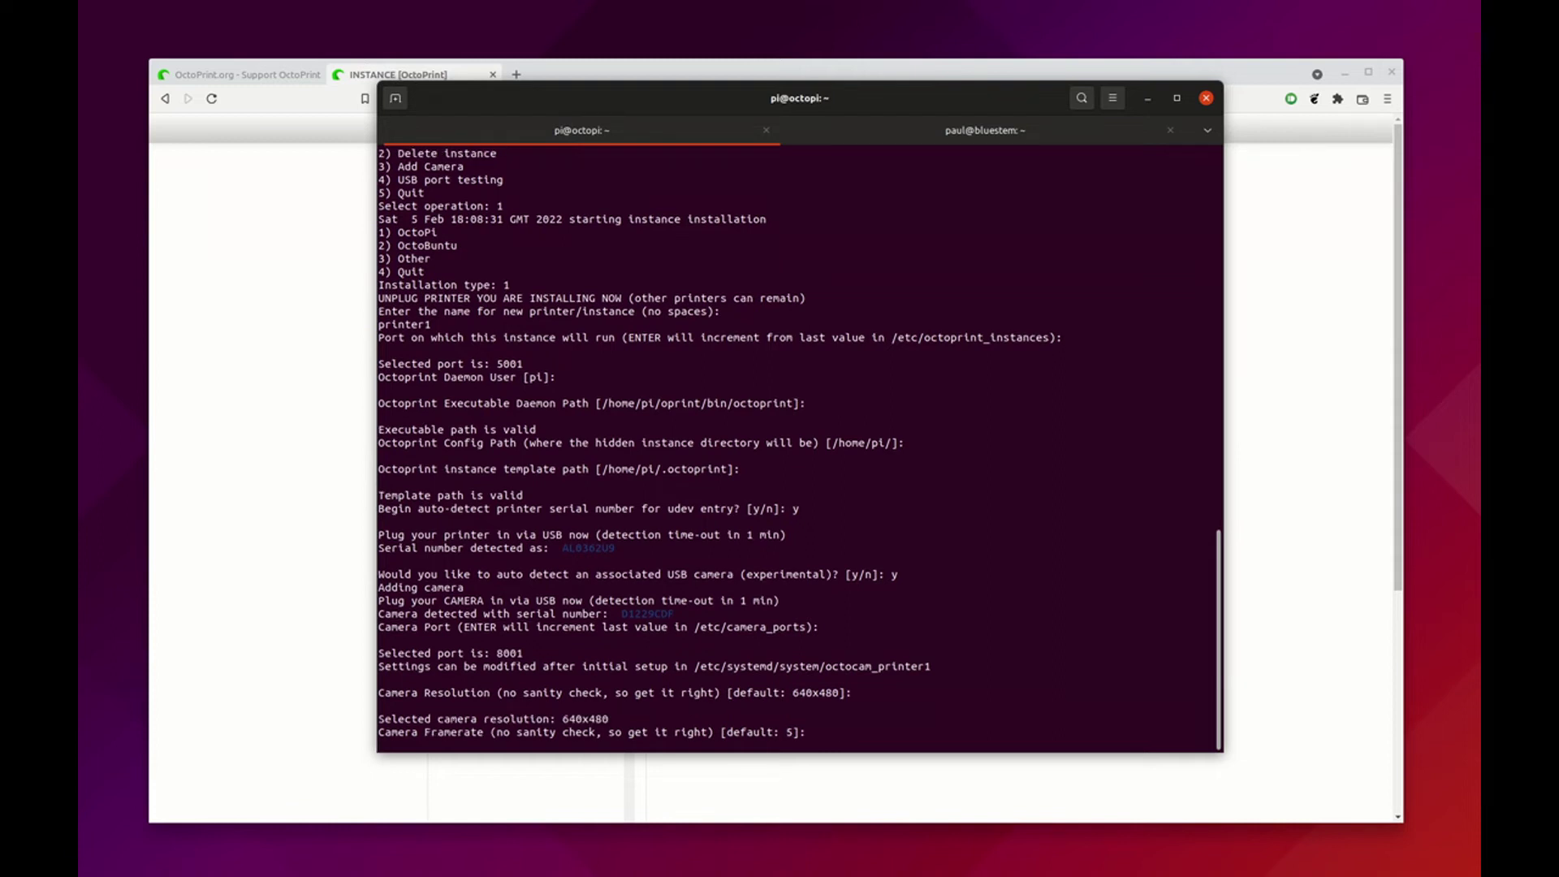
pyautogui.press('Return')
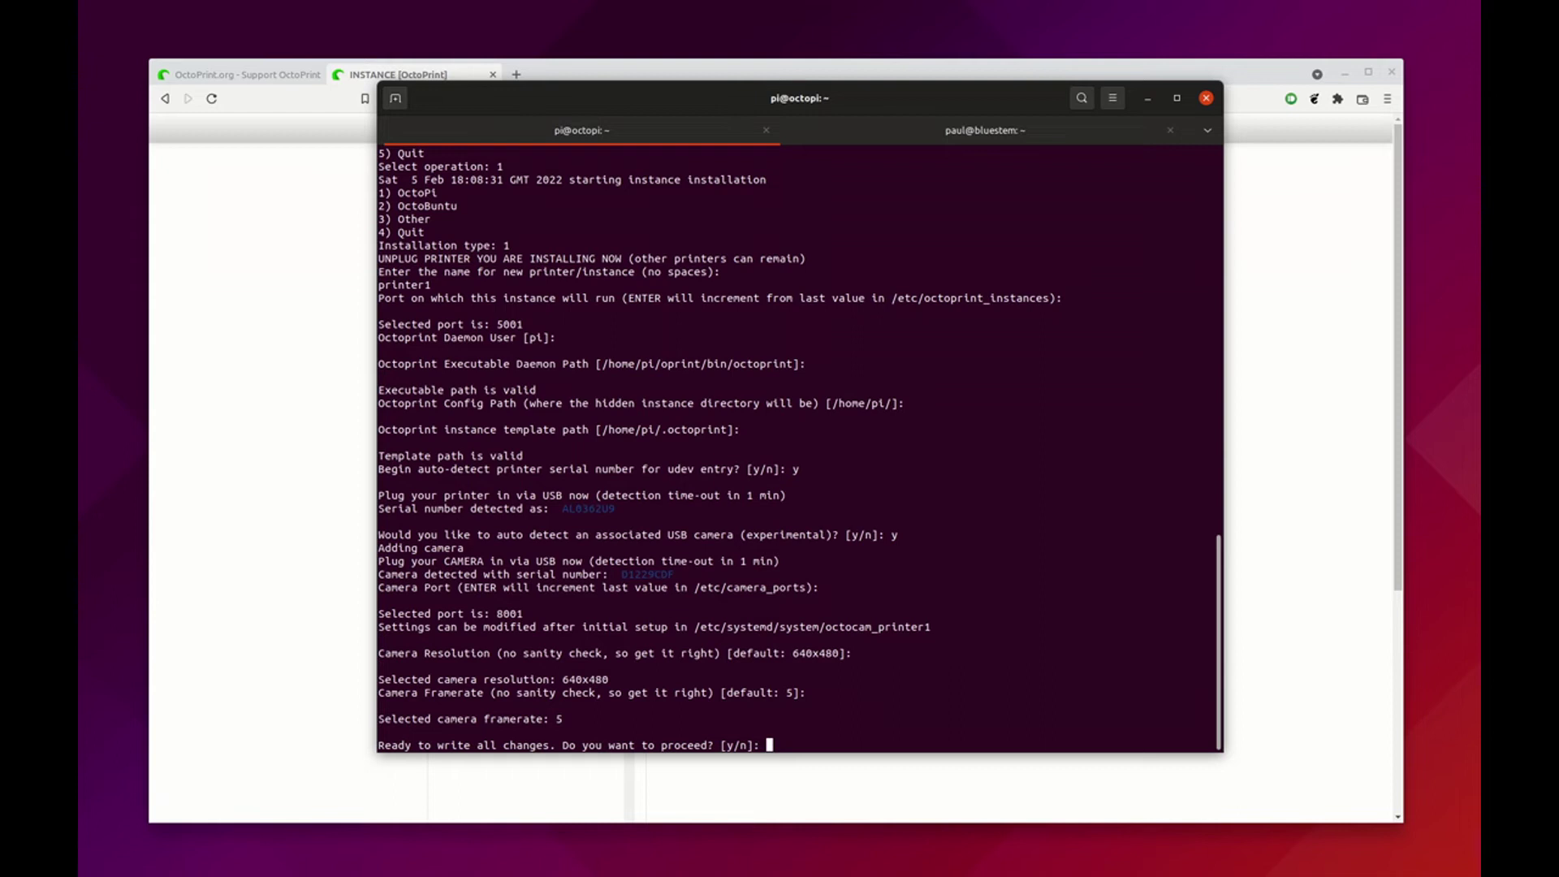
pyautogui.write('y')
pyautogui.press('Return')
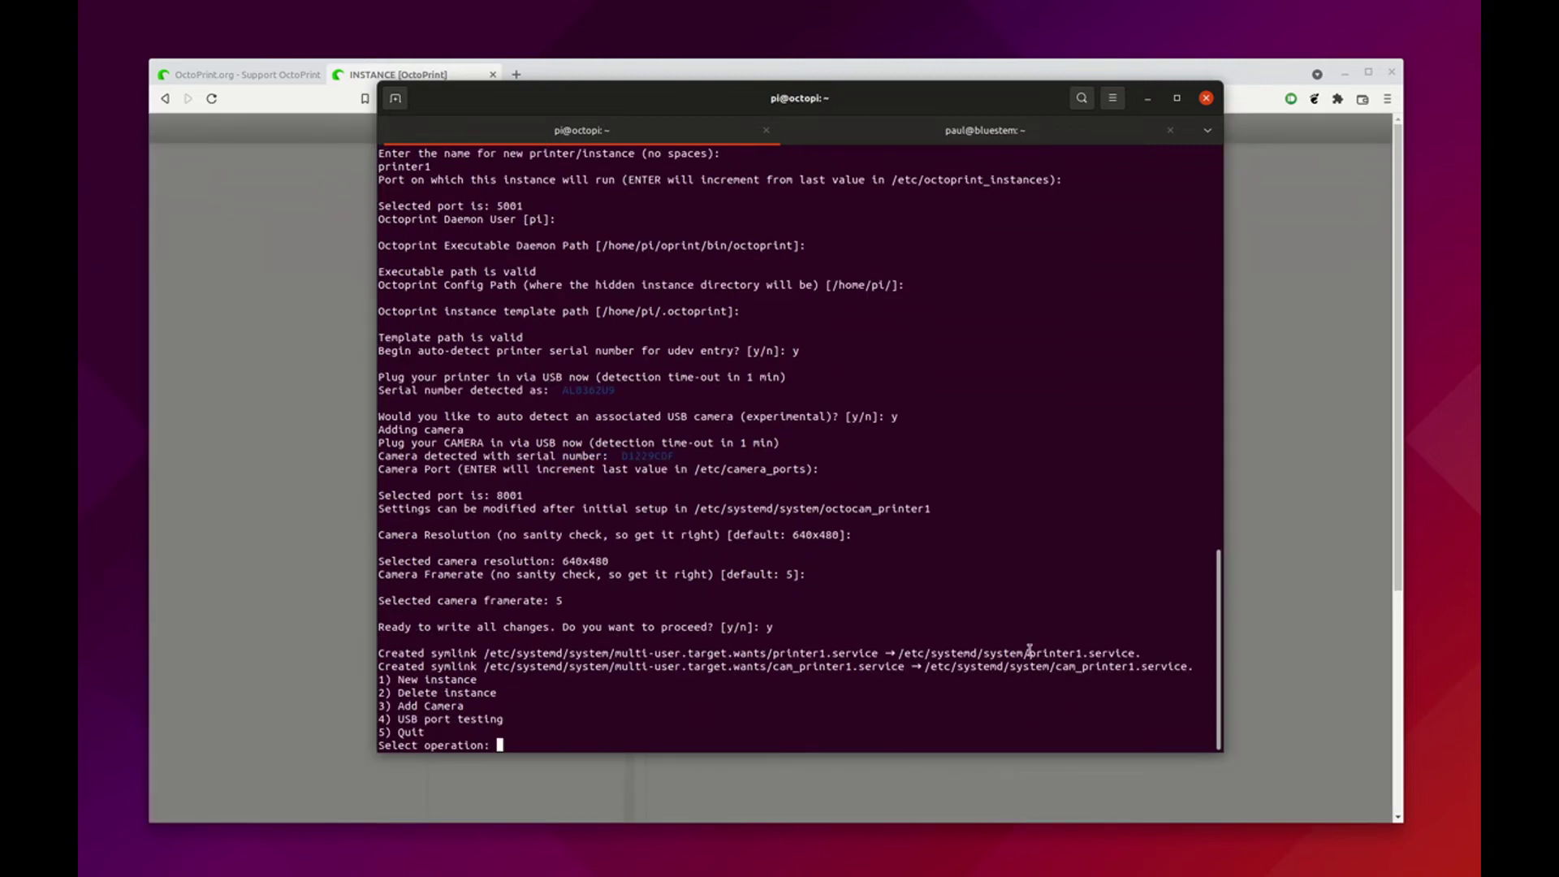
# Load octopi.local/printer1/ in Brave and log in using the saved username and password
pyautogui.moveTo(1029, 655); pyautogui.dragTo(1135, 668)
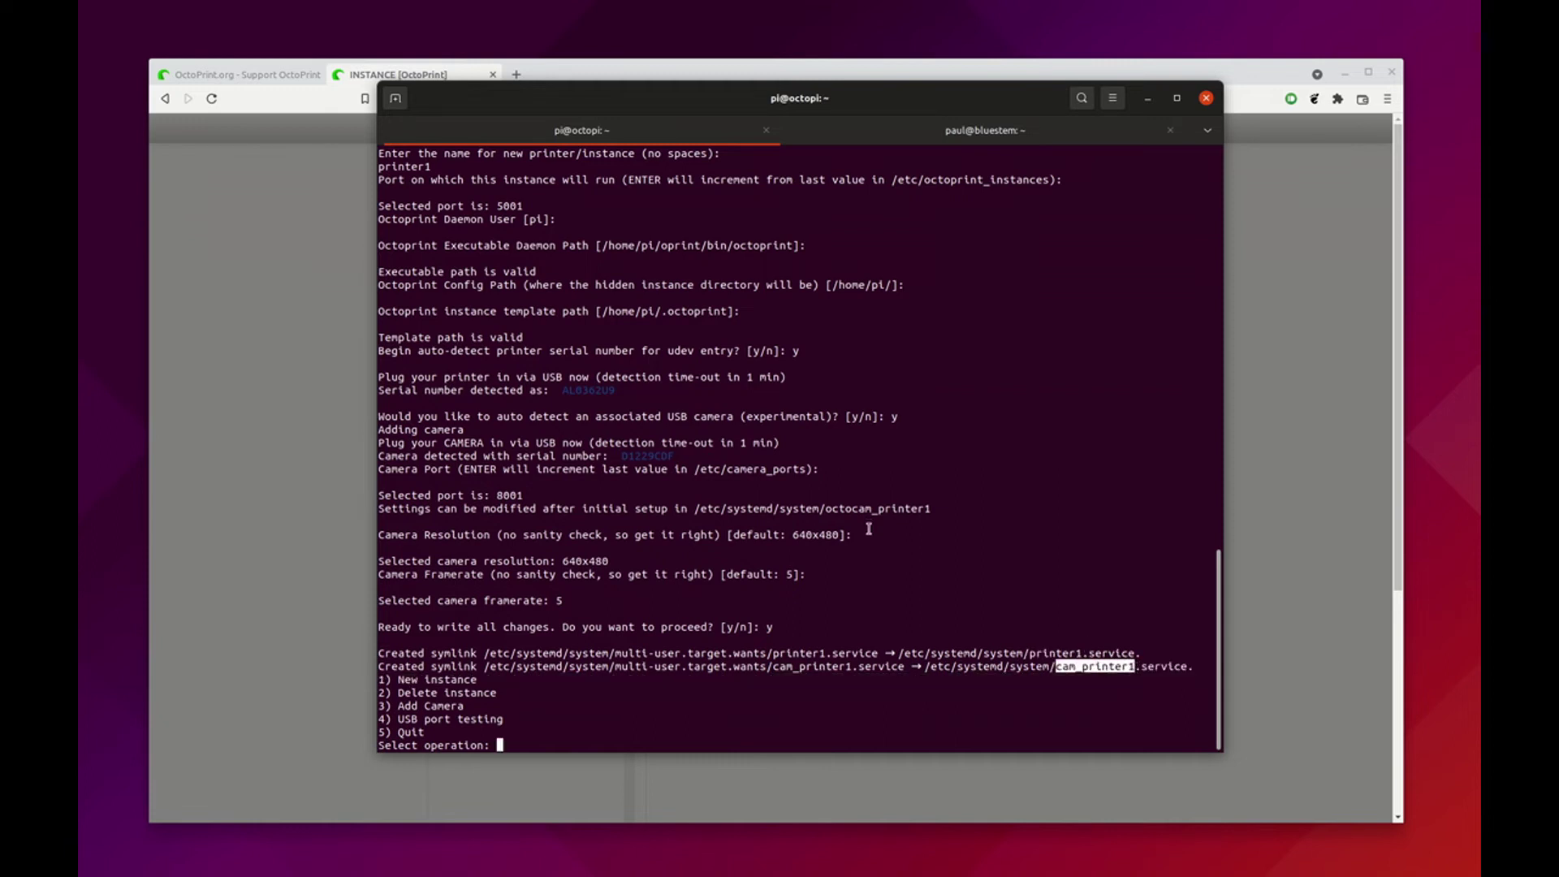
pyautogui.click(313, 100)
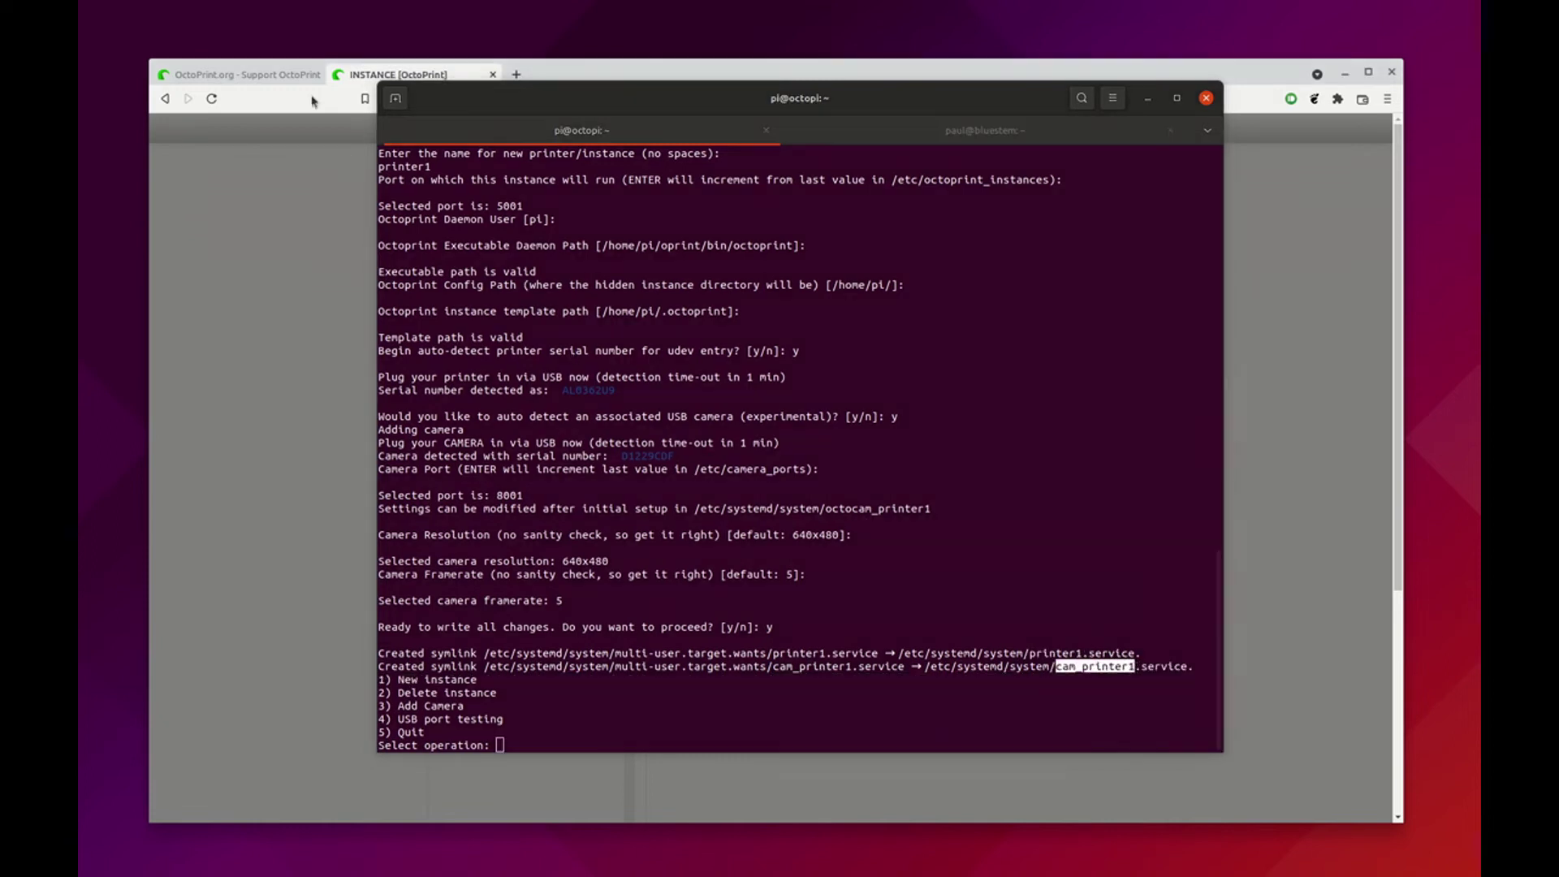
pyautogui.click(354, 74)
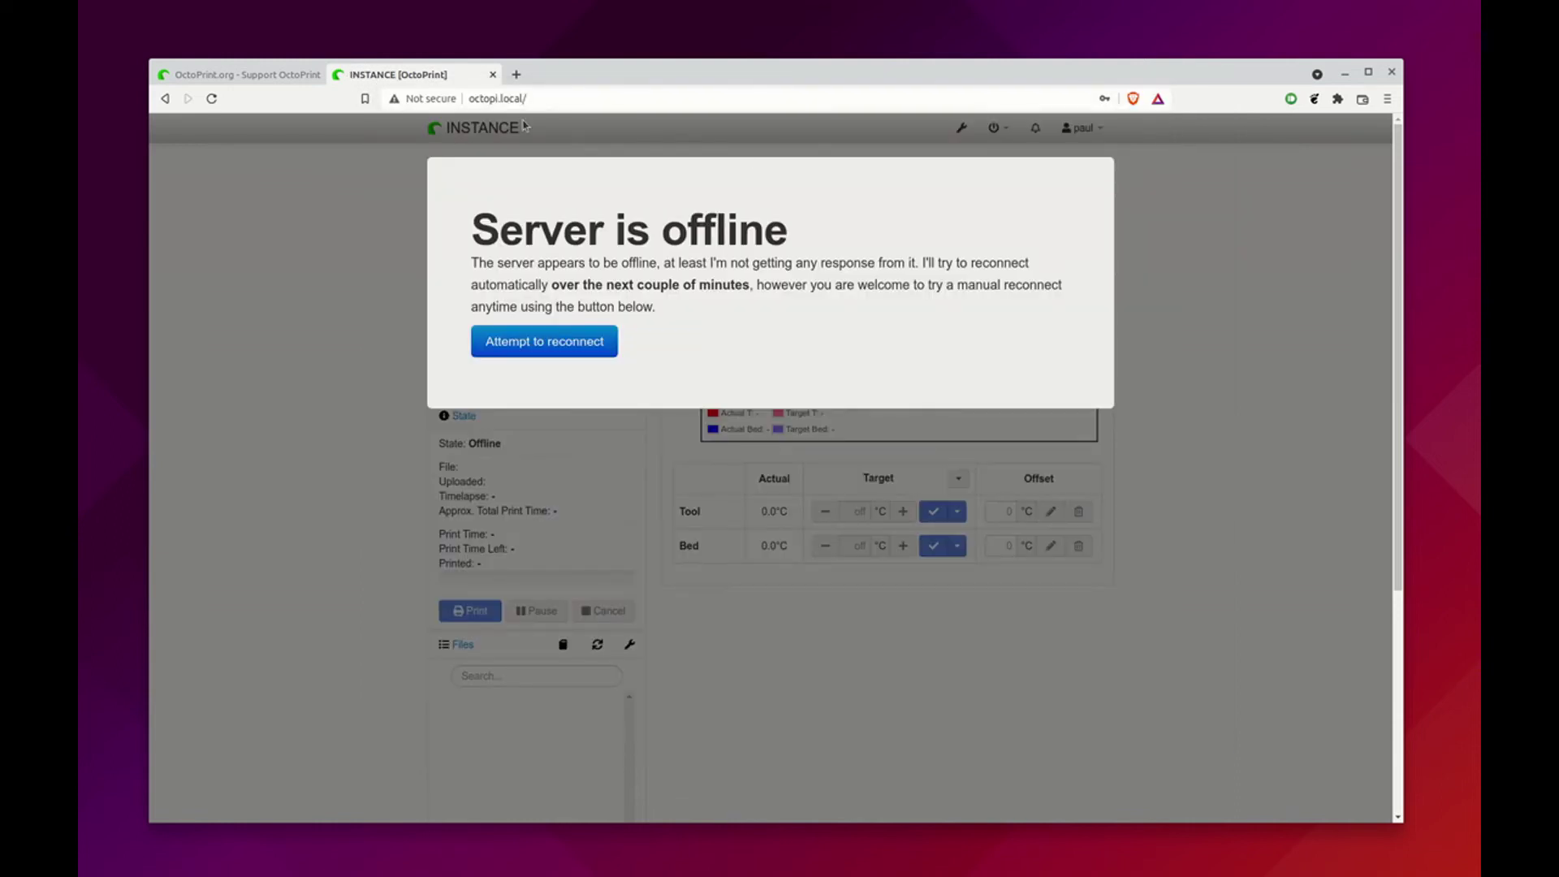
pyautogui.click(575, 102)
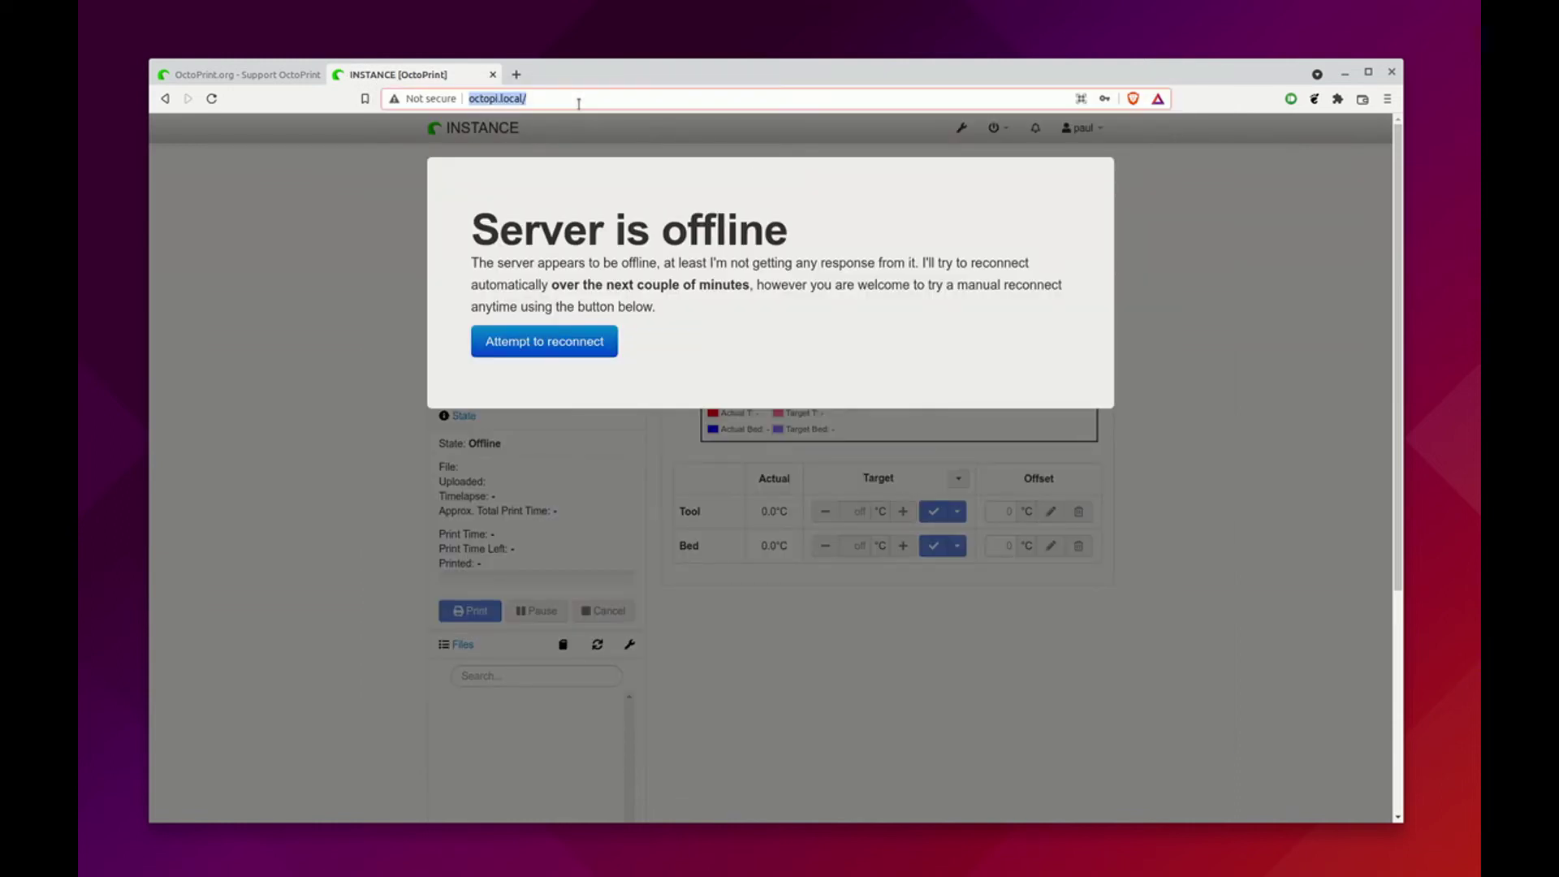
pyautogui.click(579, 103)
pyautogui.write('printer1/')
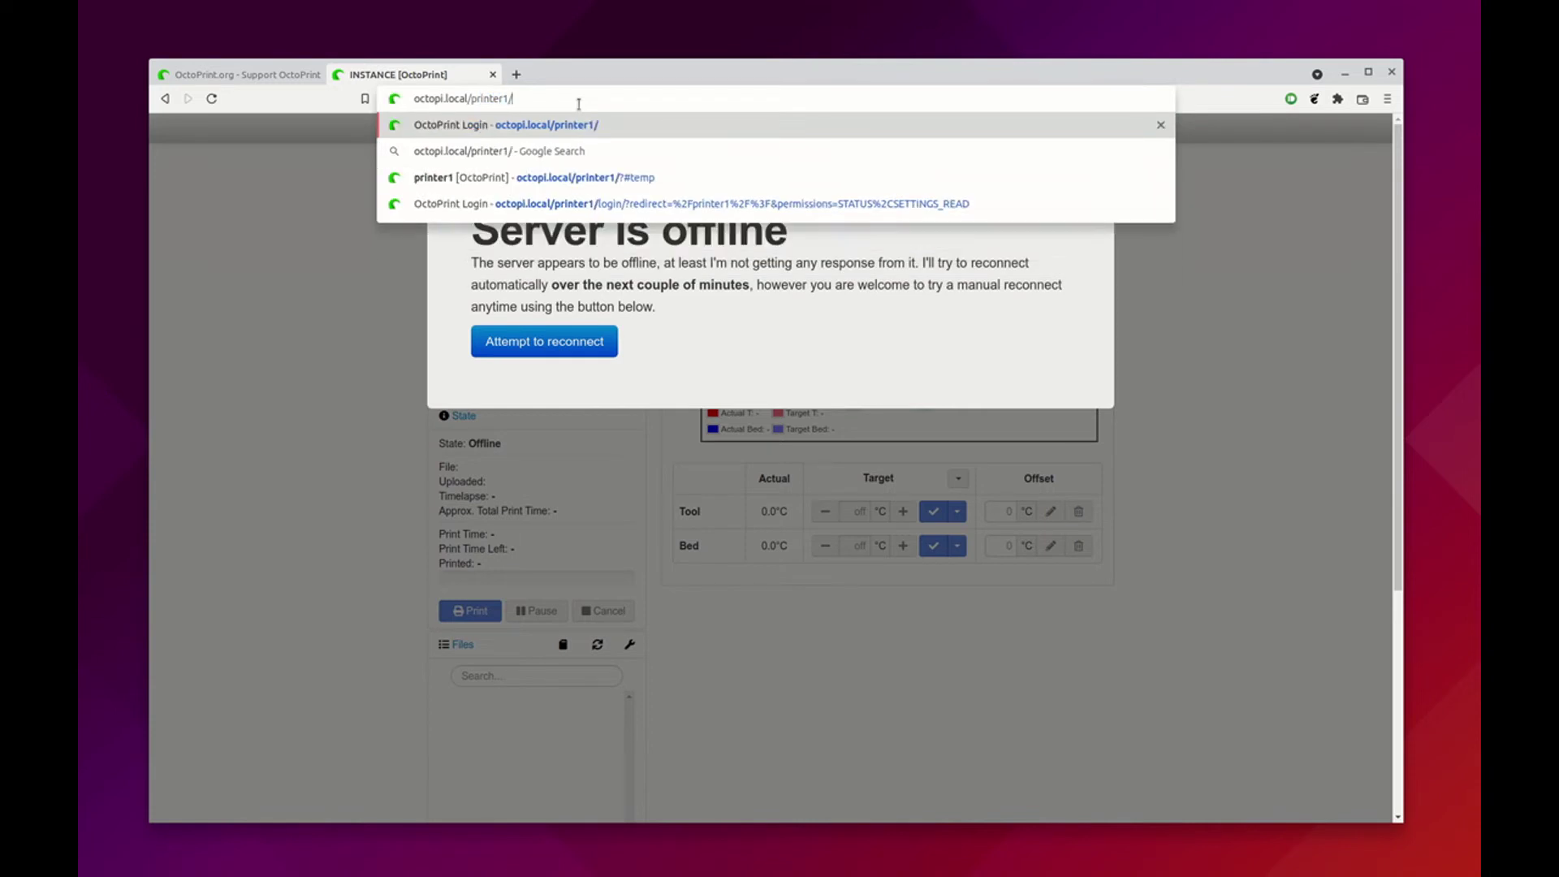
pyautogui.press('Return')
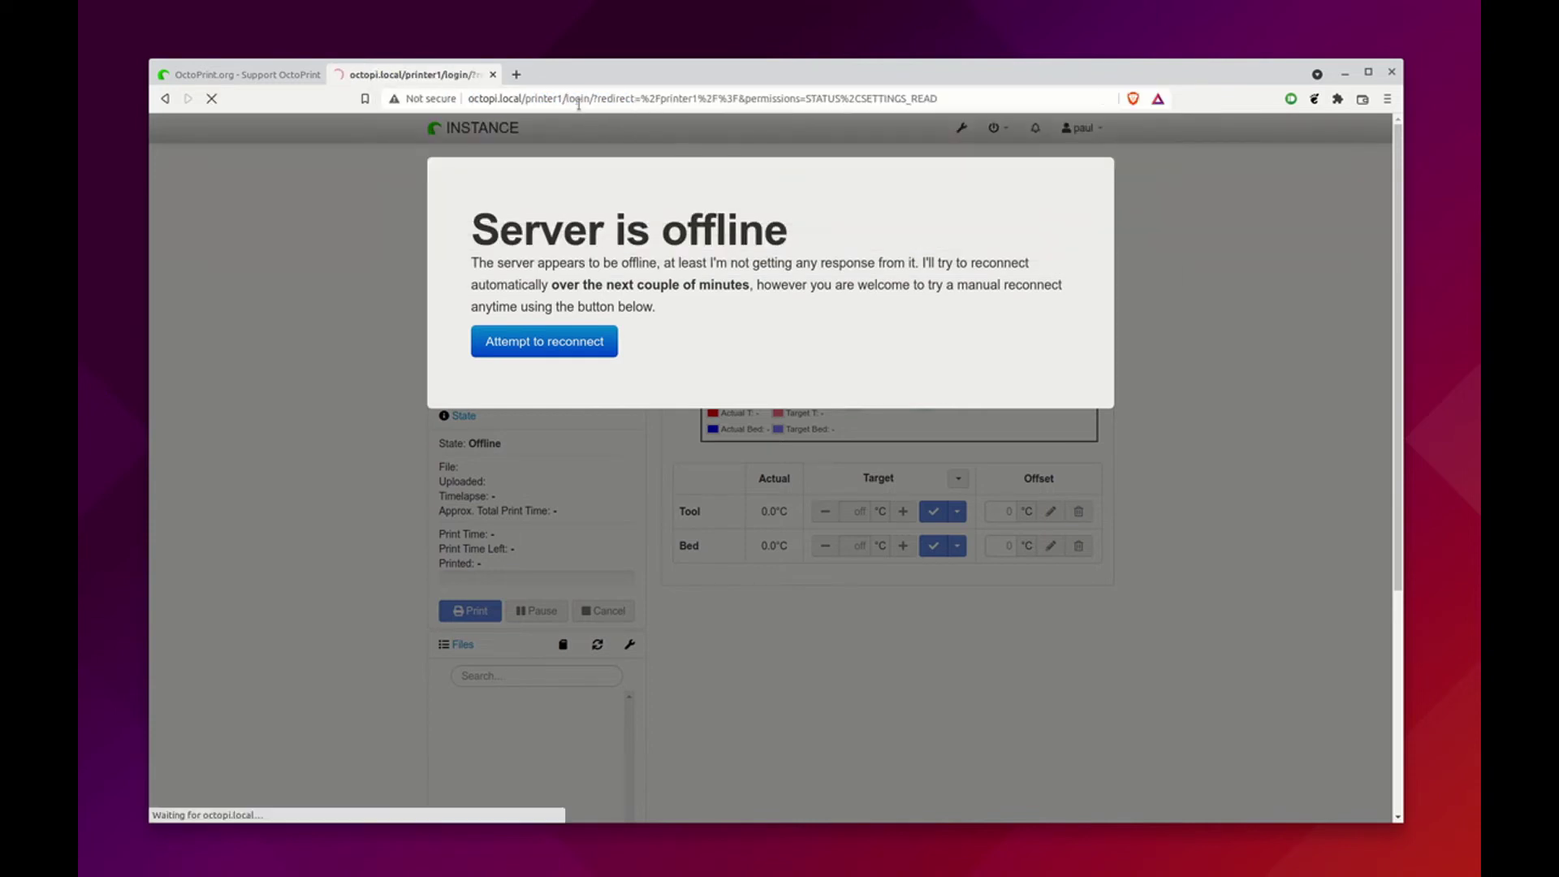
pyautogui.click(671, 213)
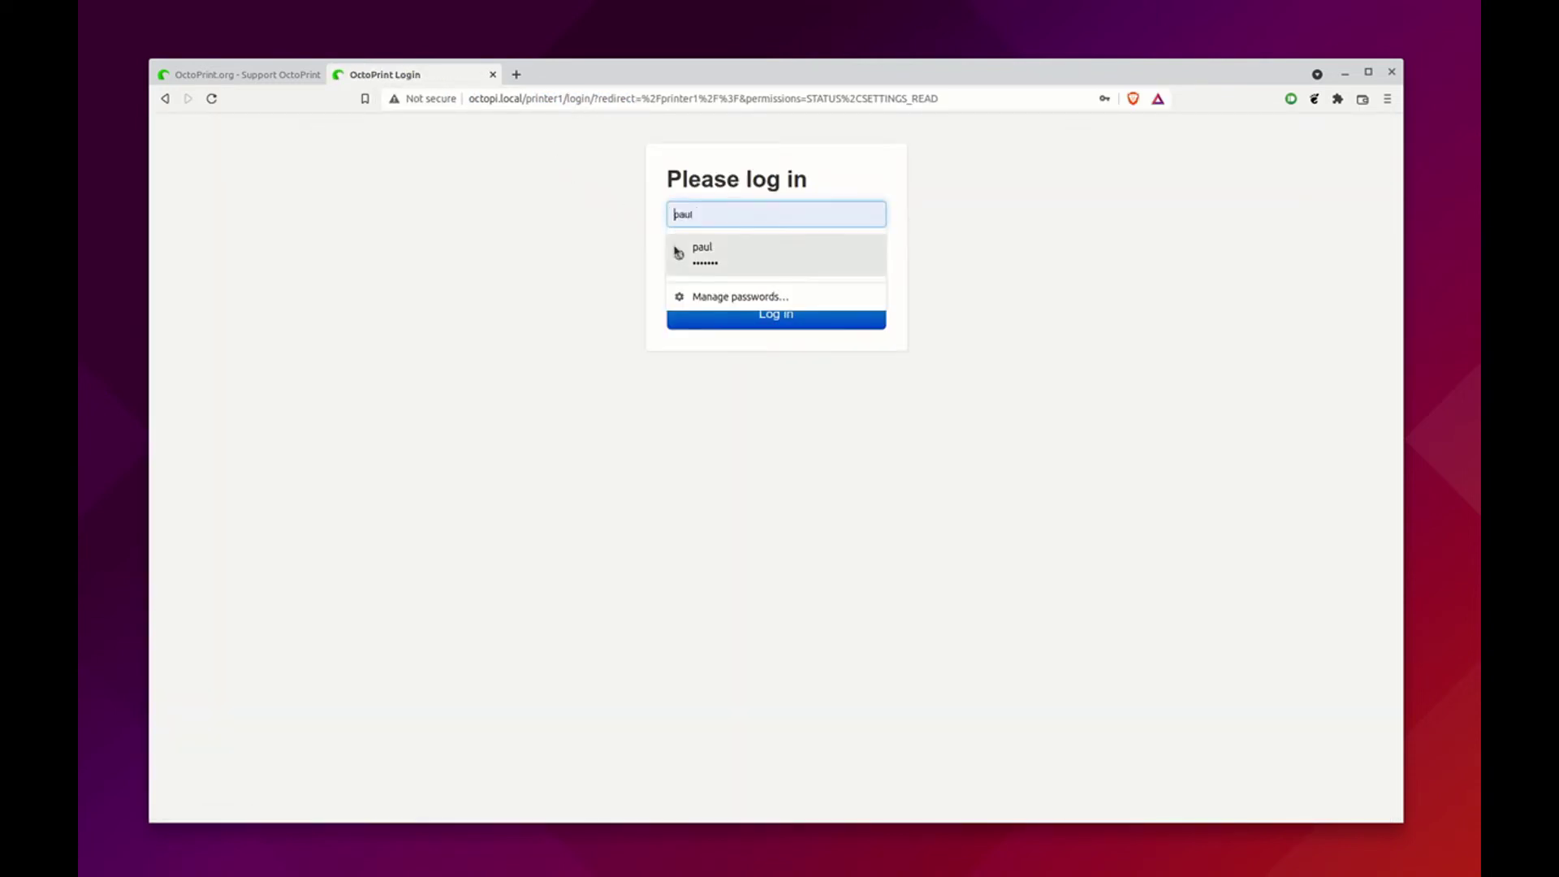
pyautogui.click(679, 255)
pyautogui.click(686, 314)
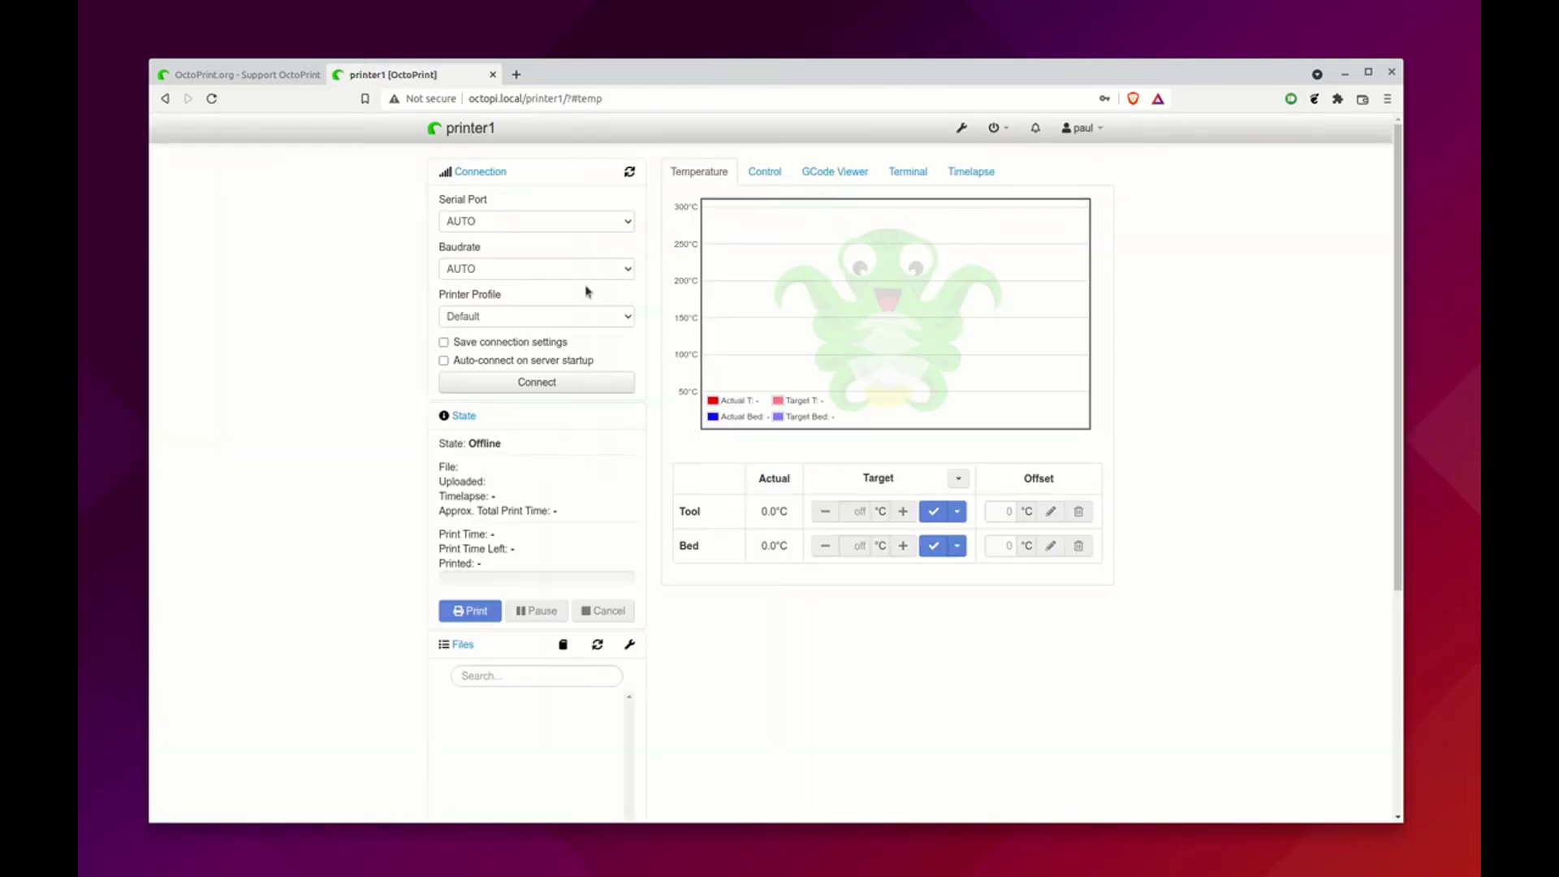
# Connect on /dev/octo_printer1 at 115200 baud with Save and Auto-connect ticked
pyautogui.click(532, 223)
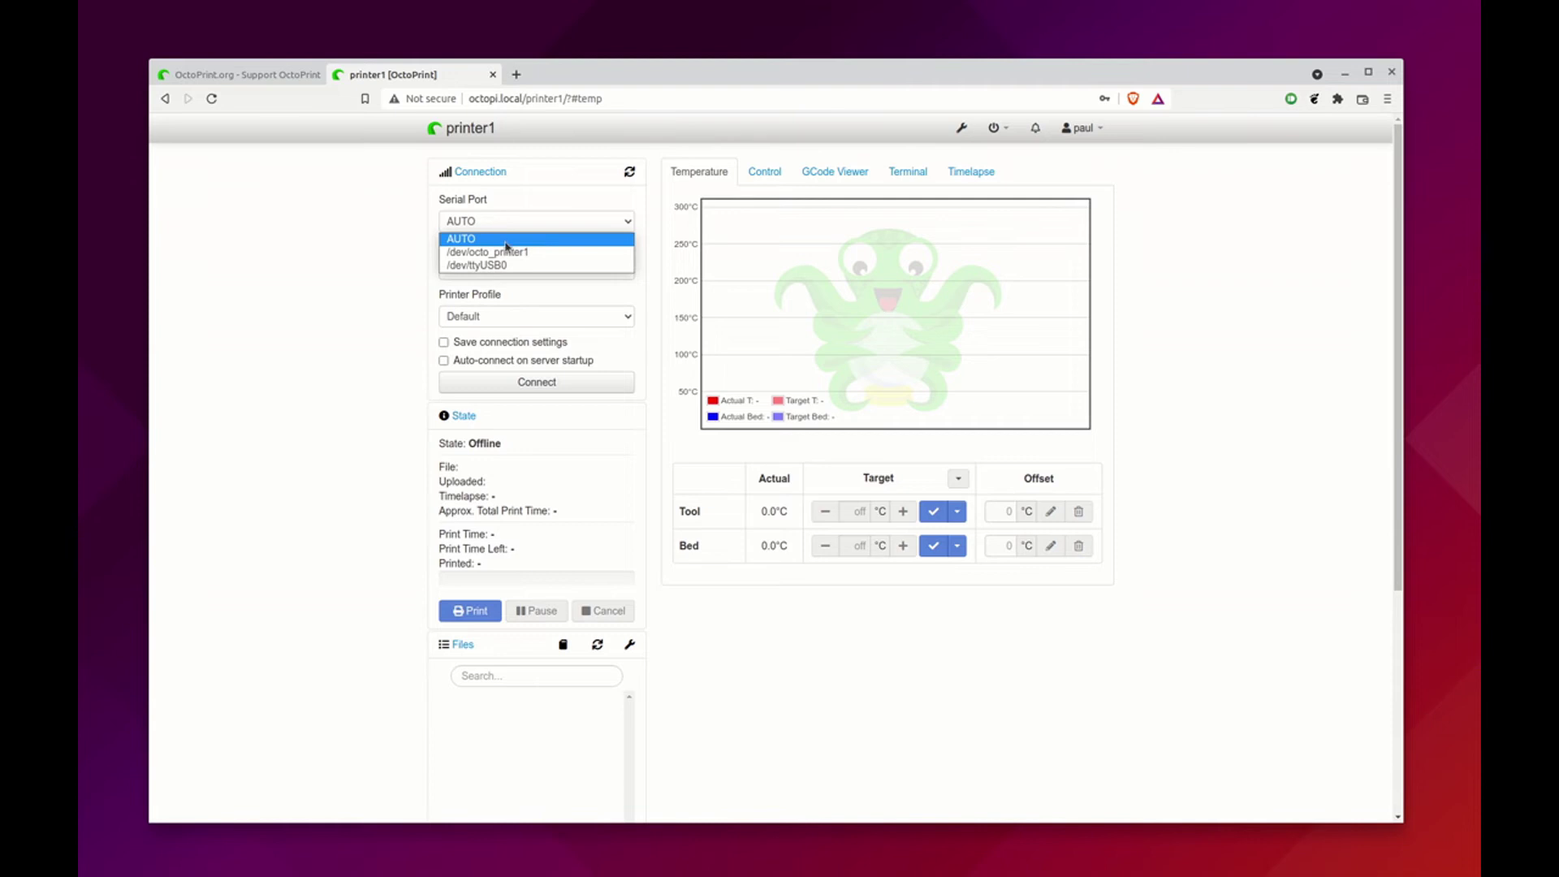
pyautogui.click(512, 253)
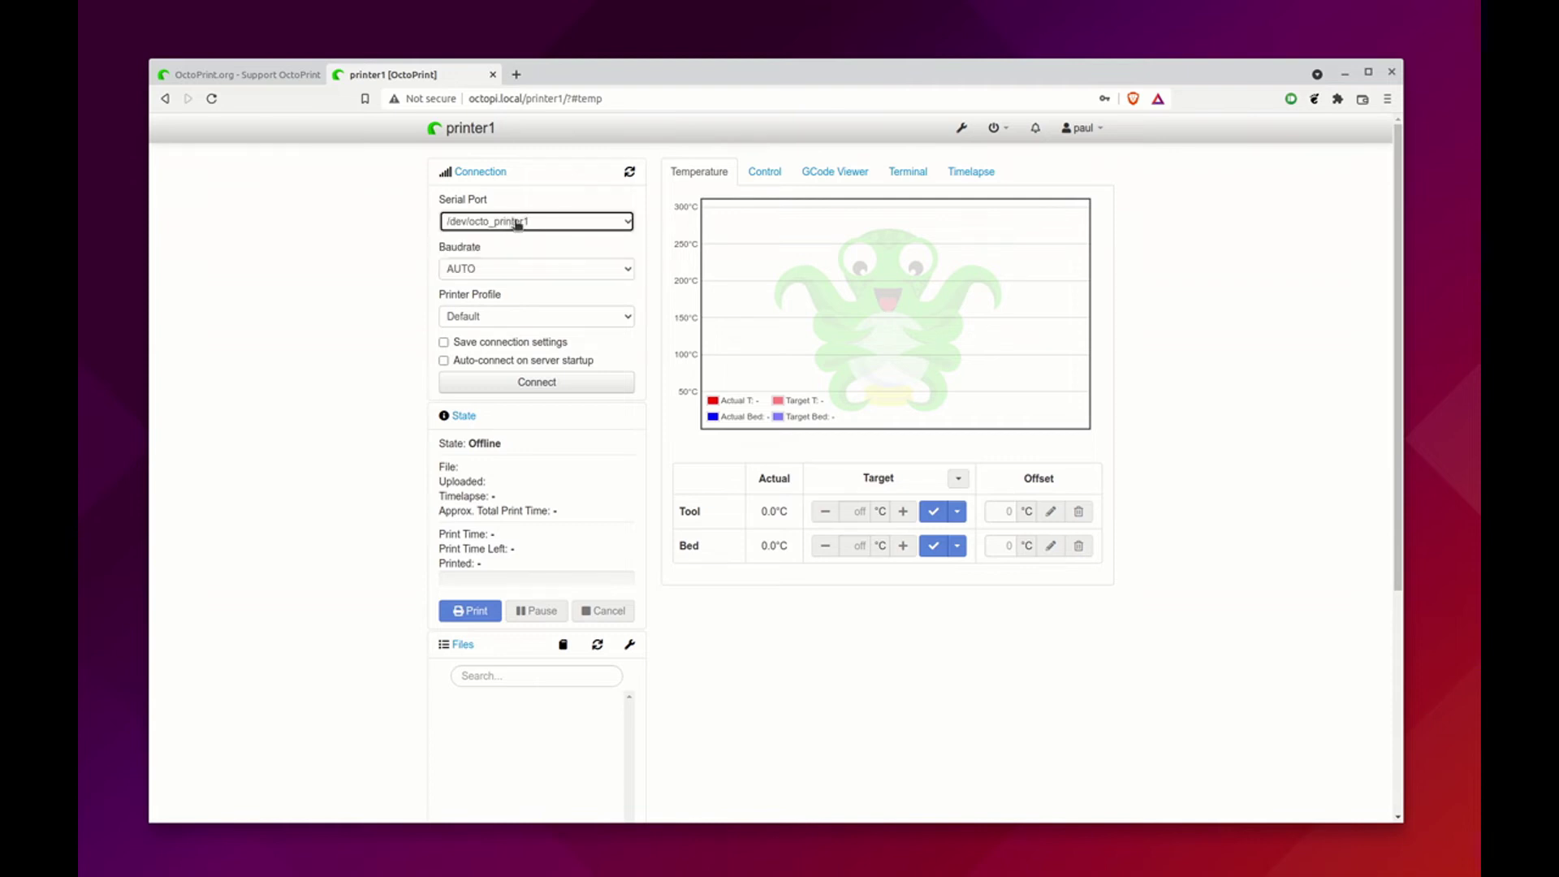
pyautogui.click(516, 273)
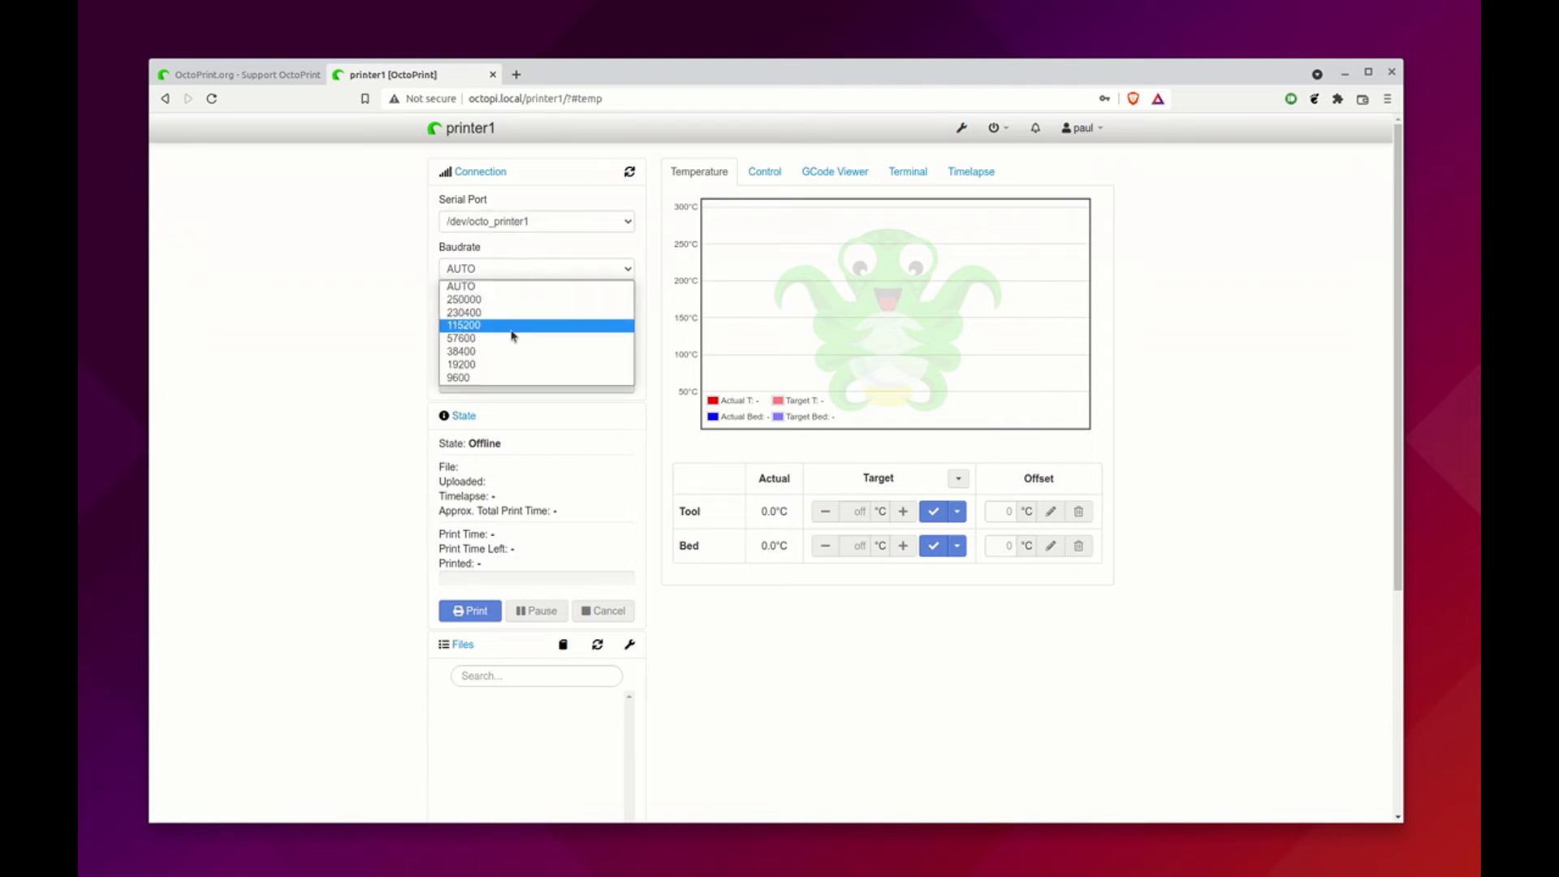
pyautogui.click(515, 325)
pyautogui.click(512, 341)
pyautogui.click(508, 360)
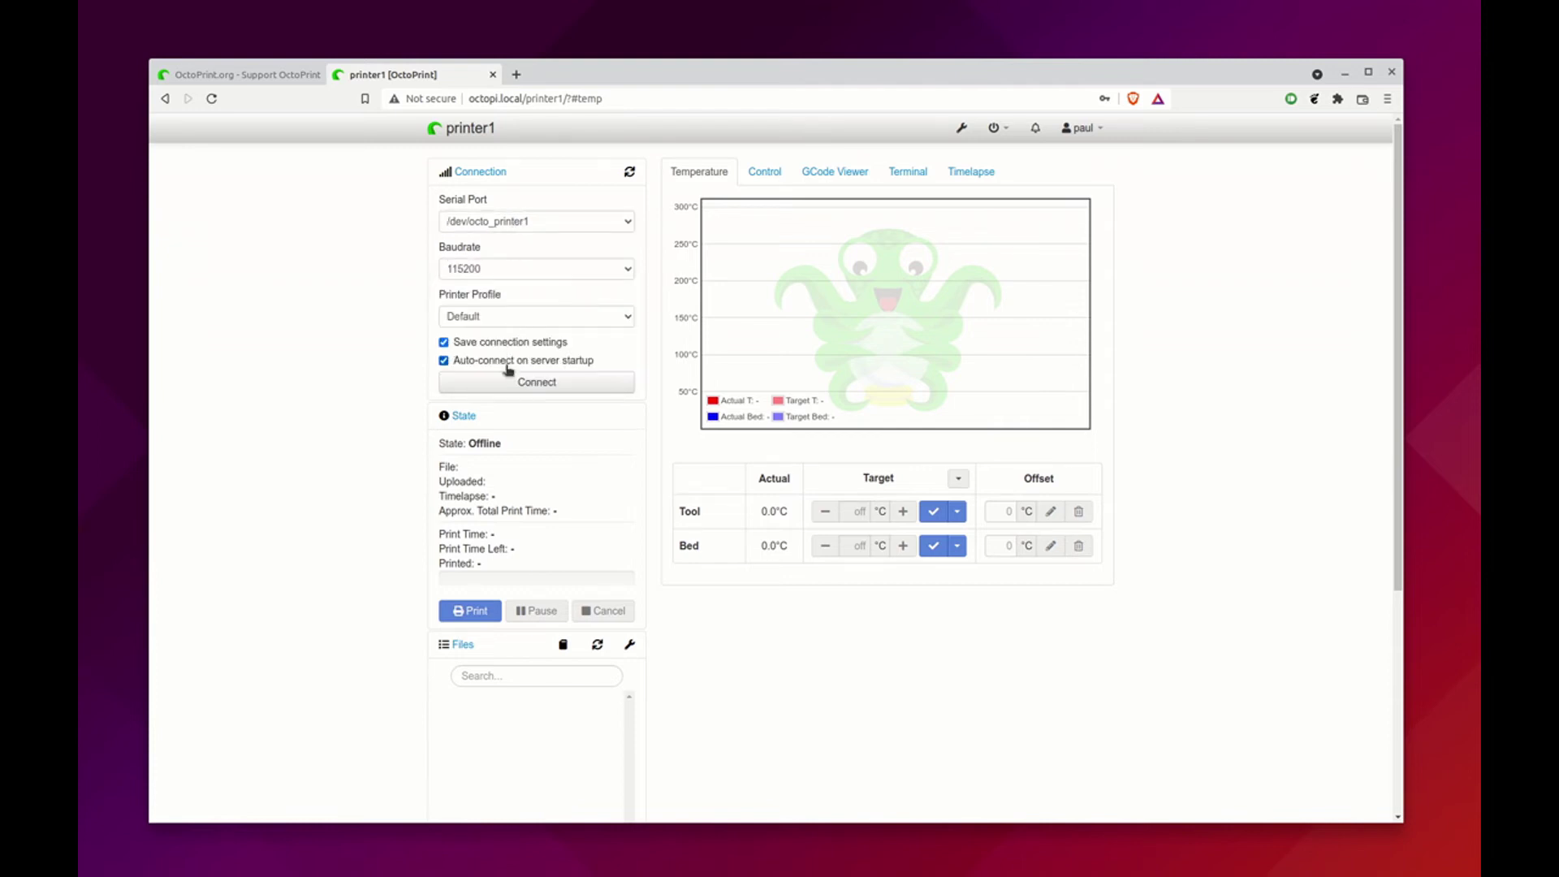
pyautogui.click(508, 382)
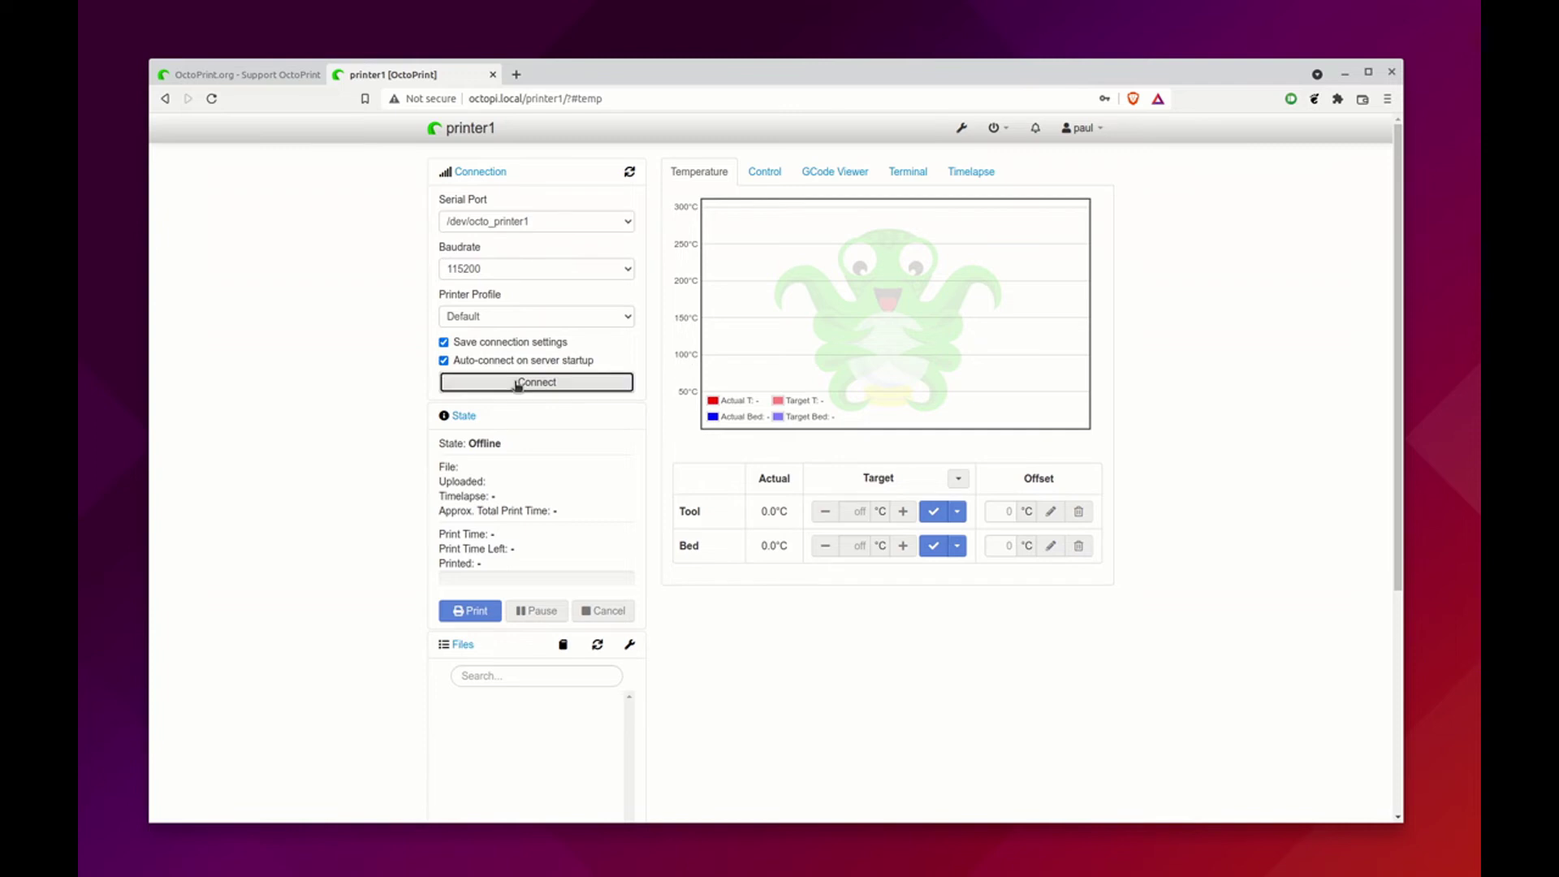
# Check the Terminal log and Control tab webcam, then return to the temperature graph
pyautogui.click(910, 173)
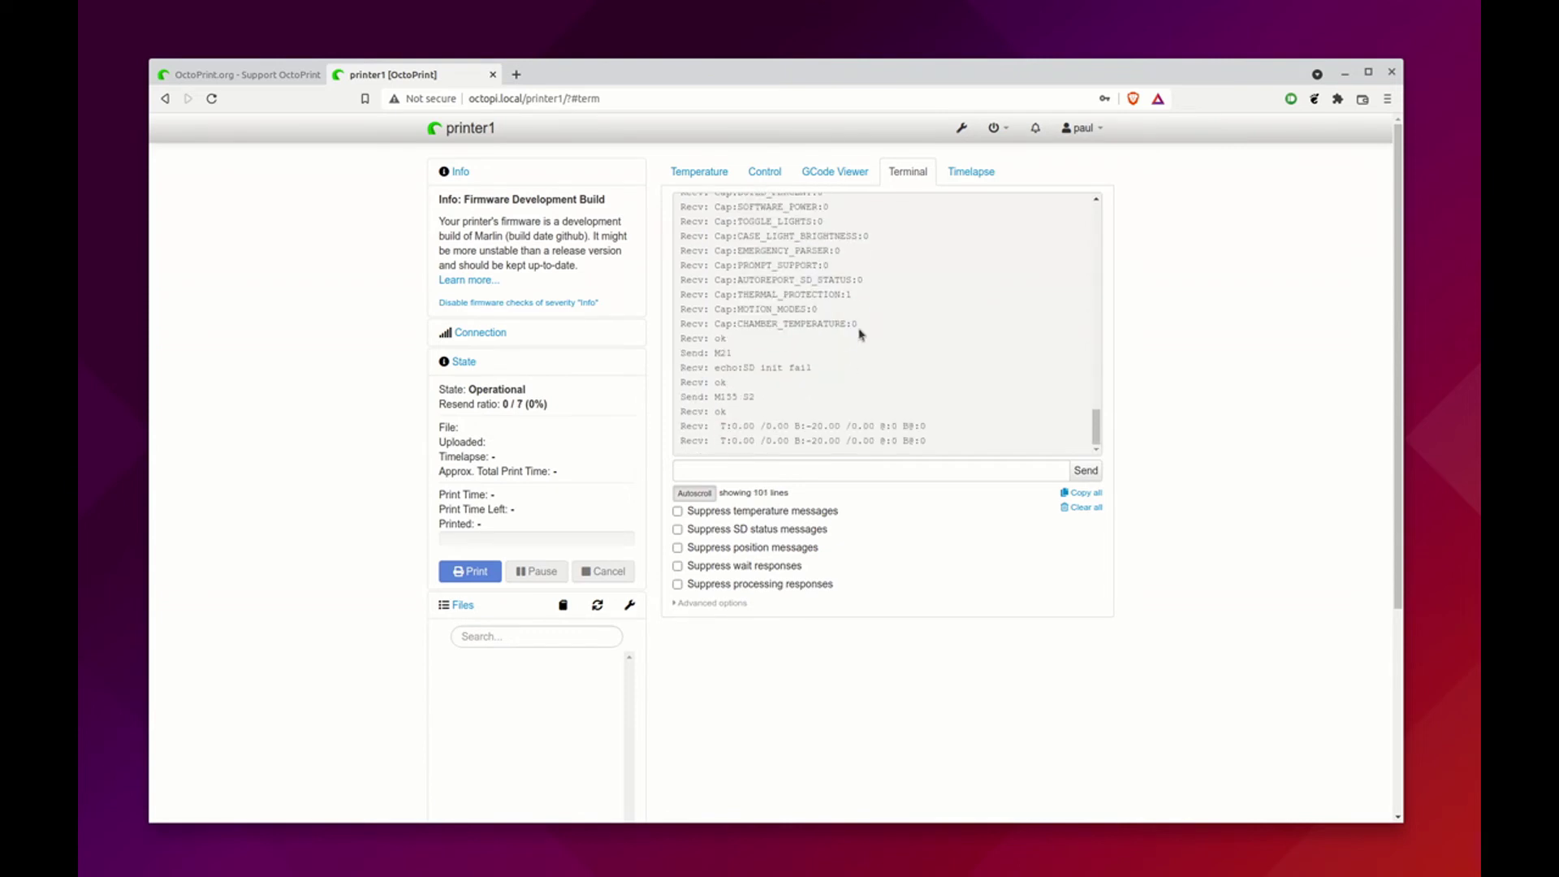
pyautogui.click(764, 179)
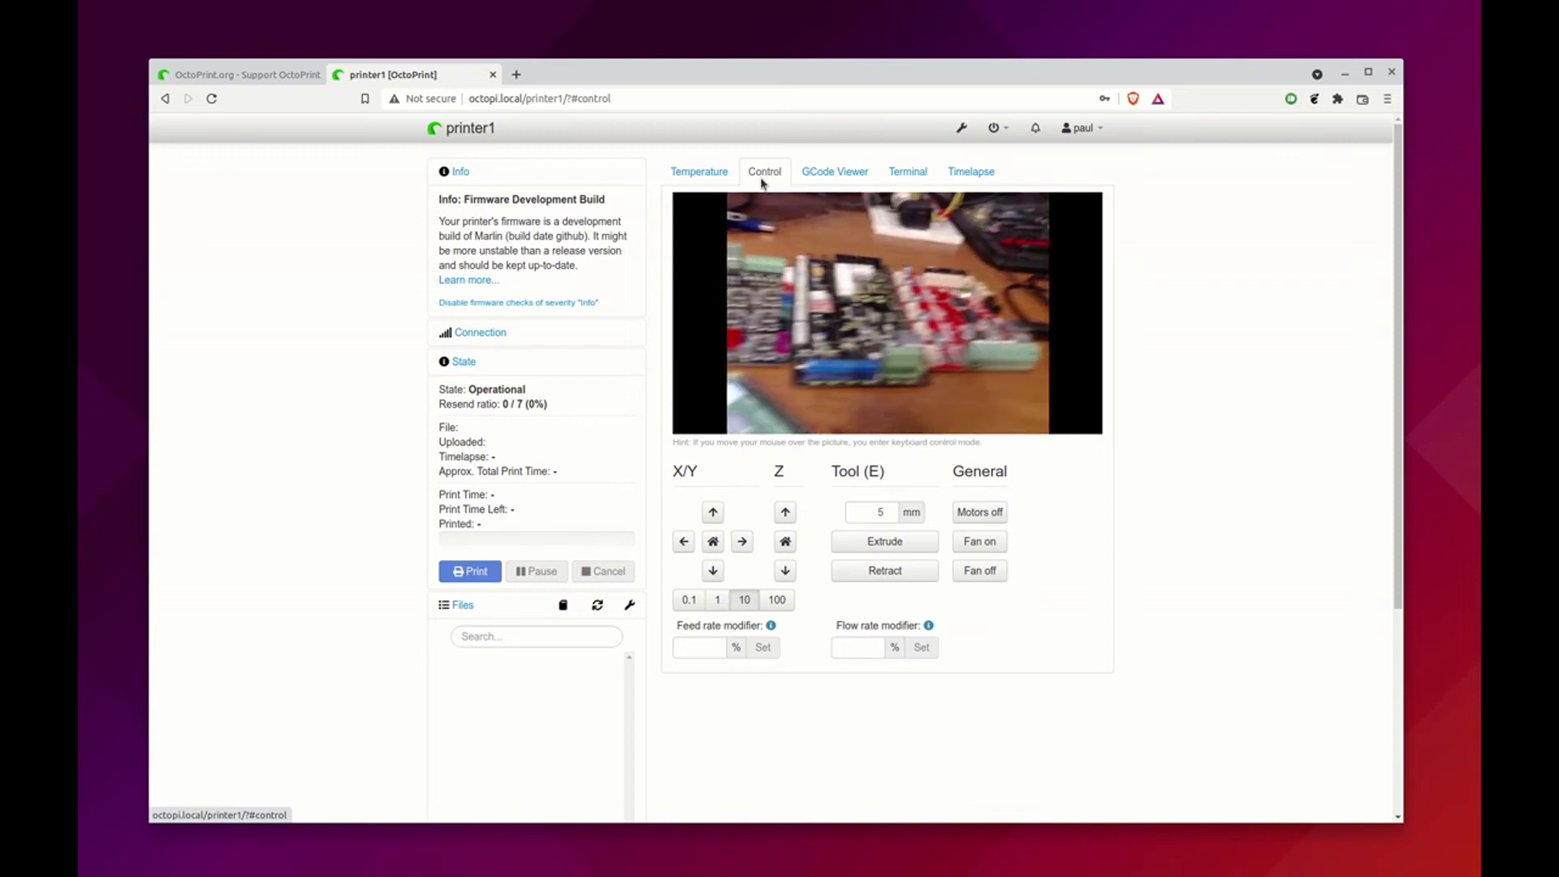
pyautogui.click(707, 173)
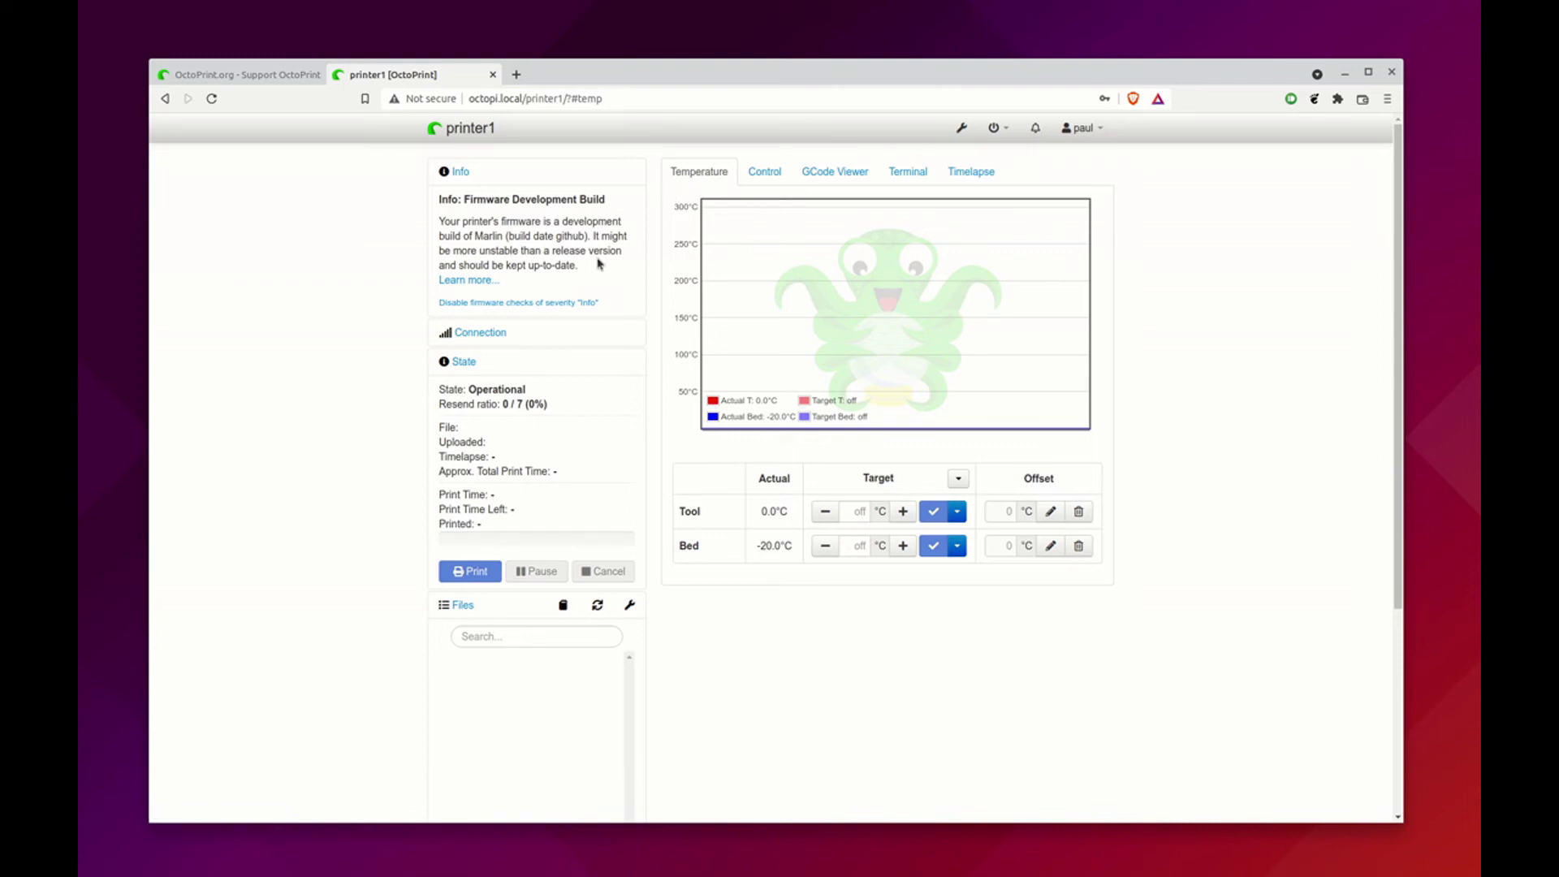
pyautogui.press('super')
pyautogui.click(705, 370)
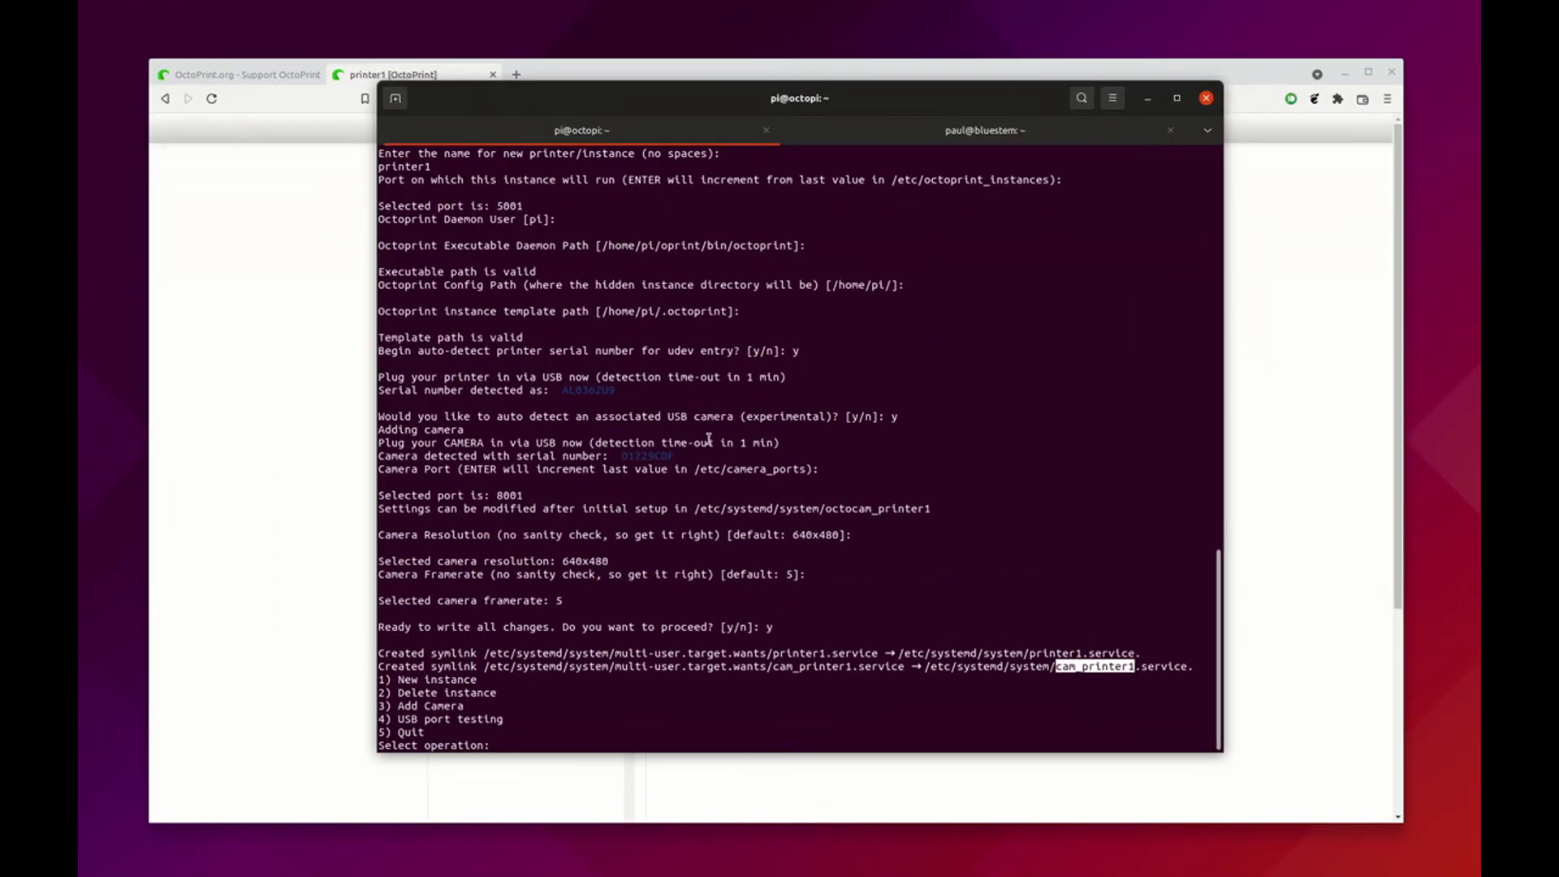
# Start a new OctoPi instance named printer2, accepting the default settings
pyautogui.write('1')
pyautogui.press('Return')
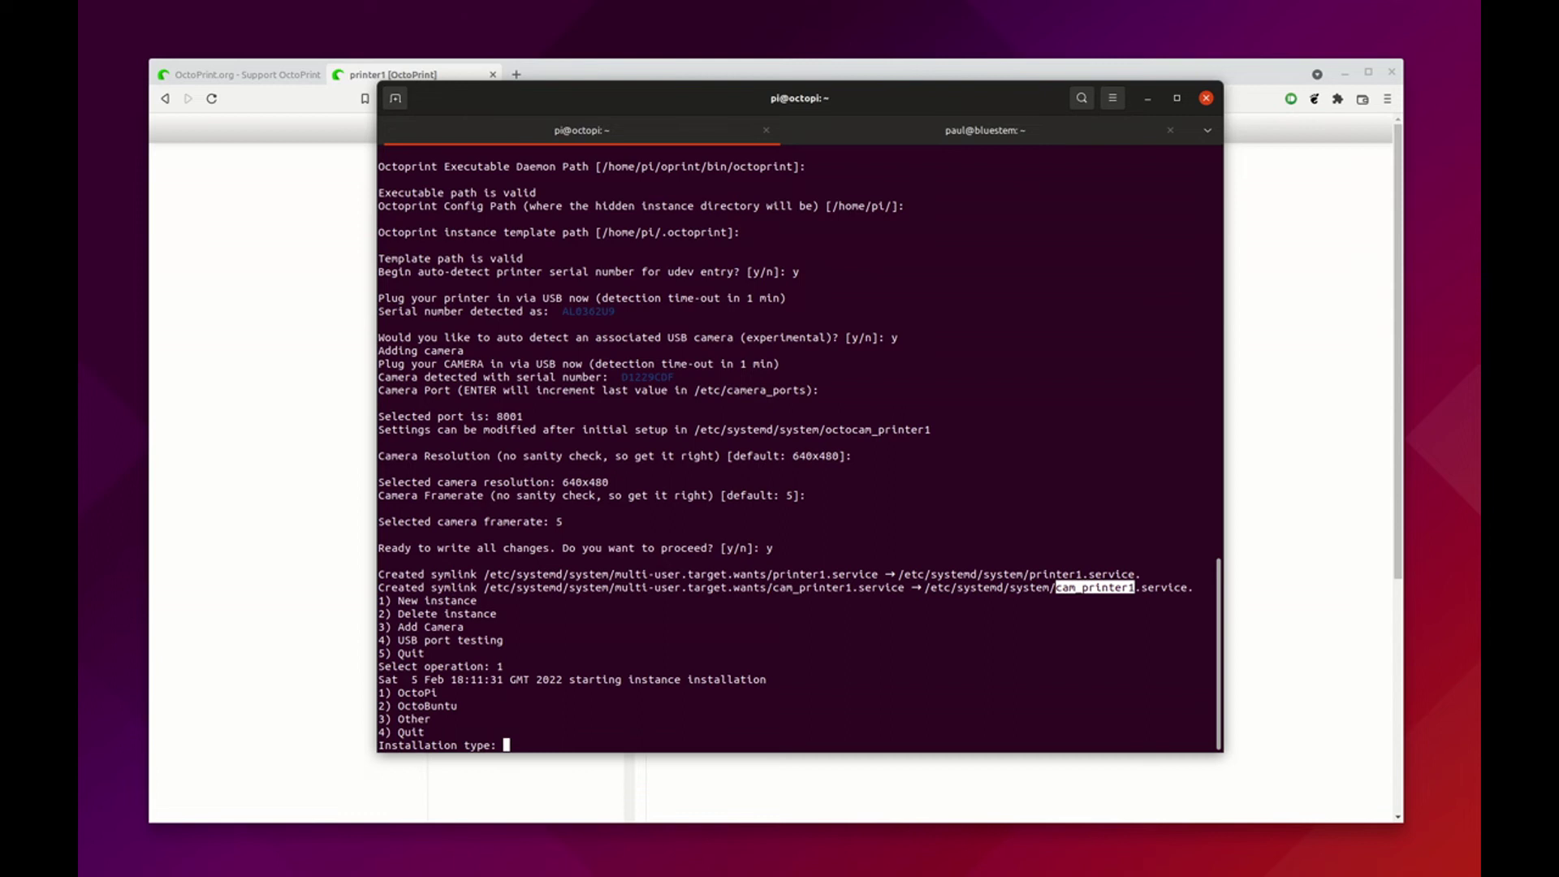
pyautogui.write('1')
pyautogui.press('Return')
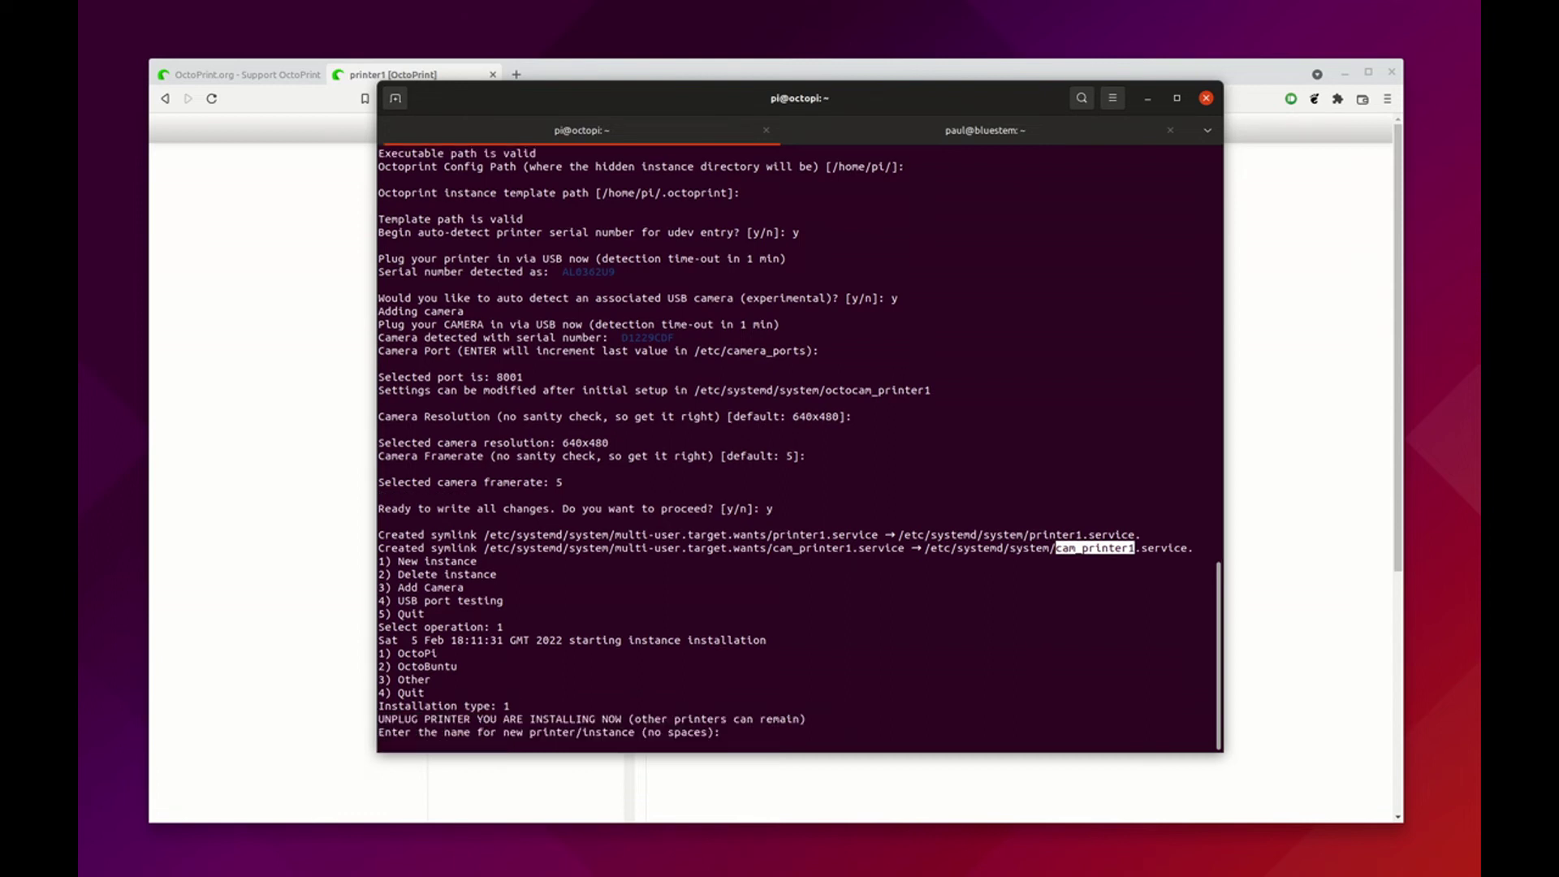
pyautogui.write('printer2')
pyautogui.press('Return')
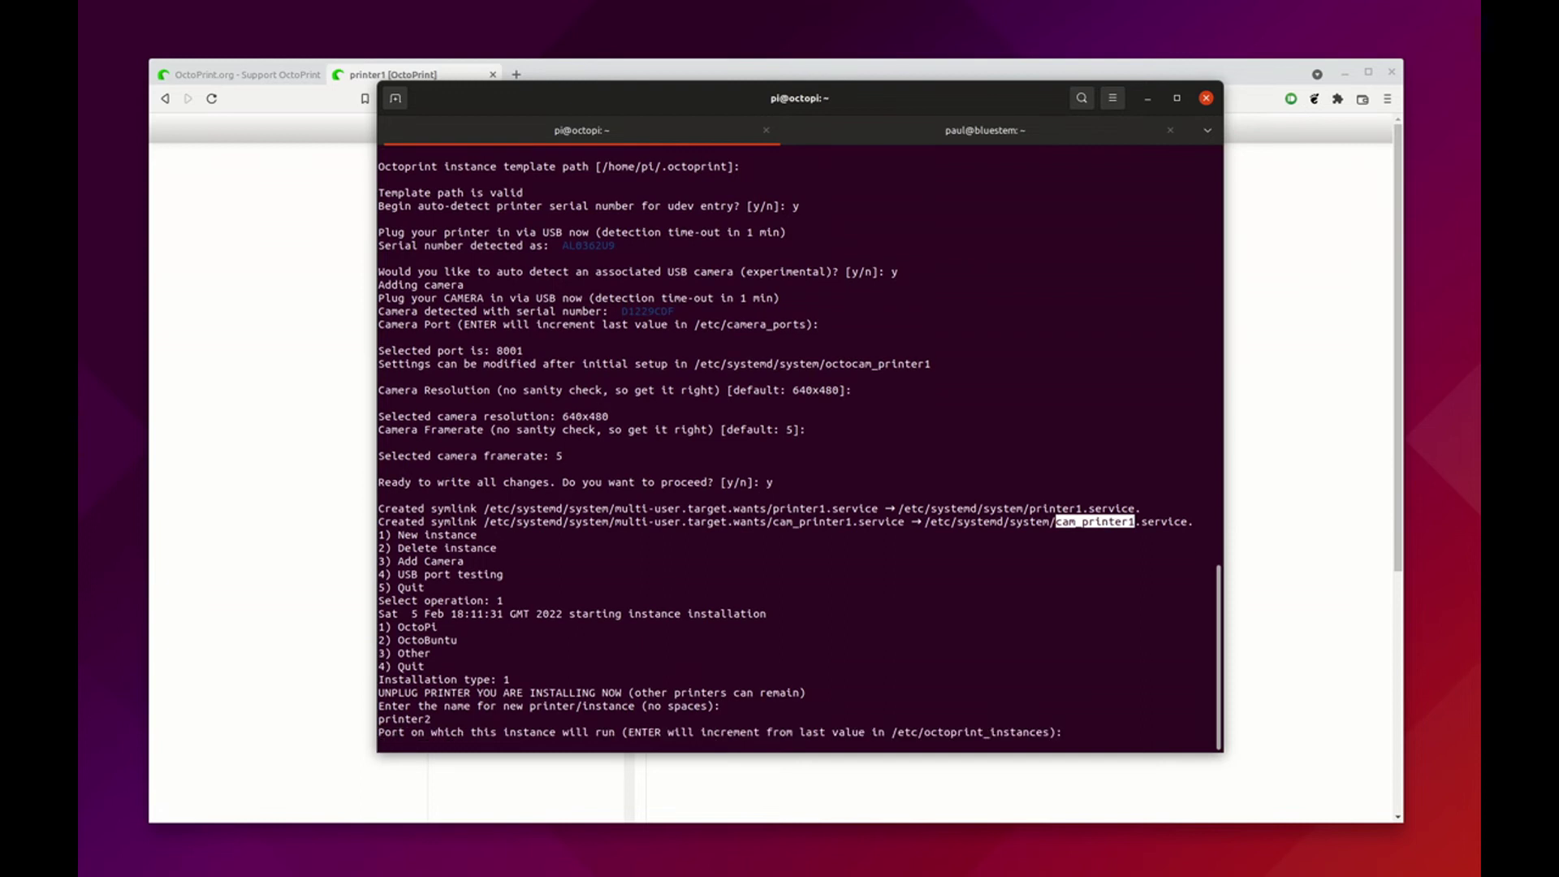
pyautogui.press('Return')
pyautogui.press('Return')
pyautogui.press('Return')
pyautogui.press('Return')
pyautogui.press('Return')
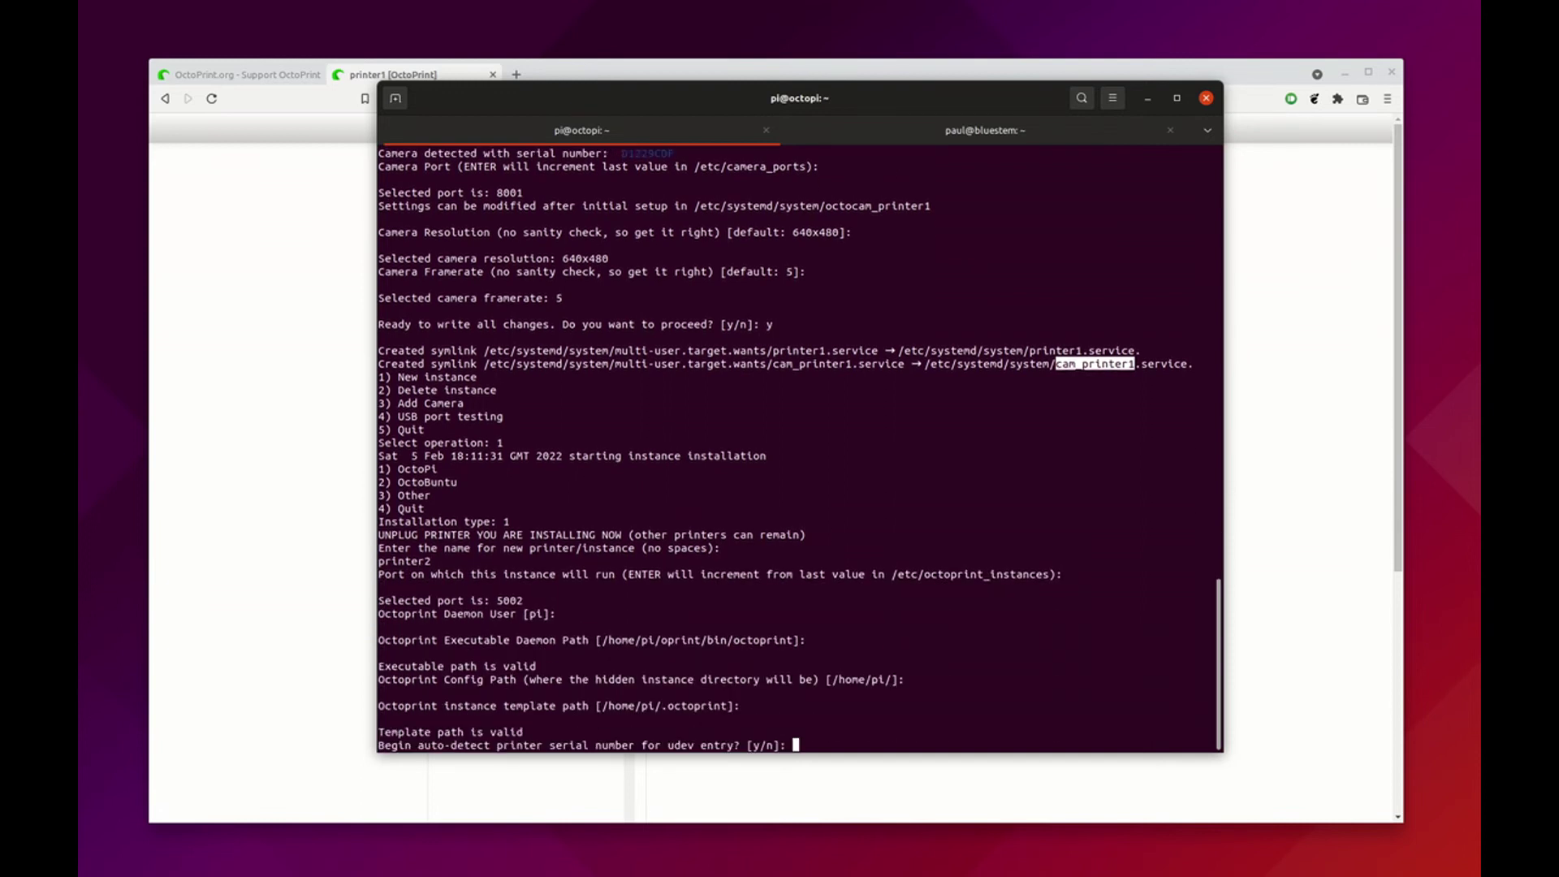
# Auto-detect the printer serial, skip the USB camera and confirm writing the changes
pyautogui.write('y')
pyautogui.press('Return')
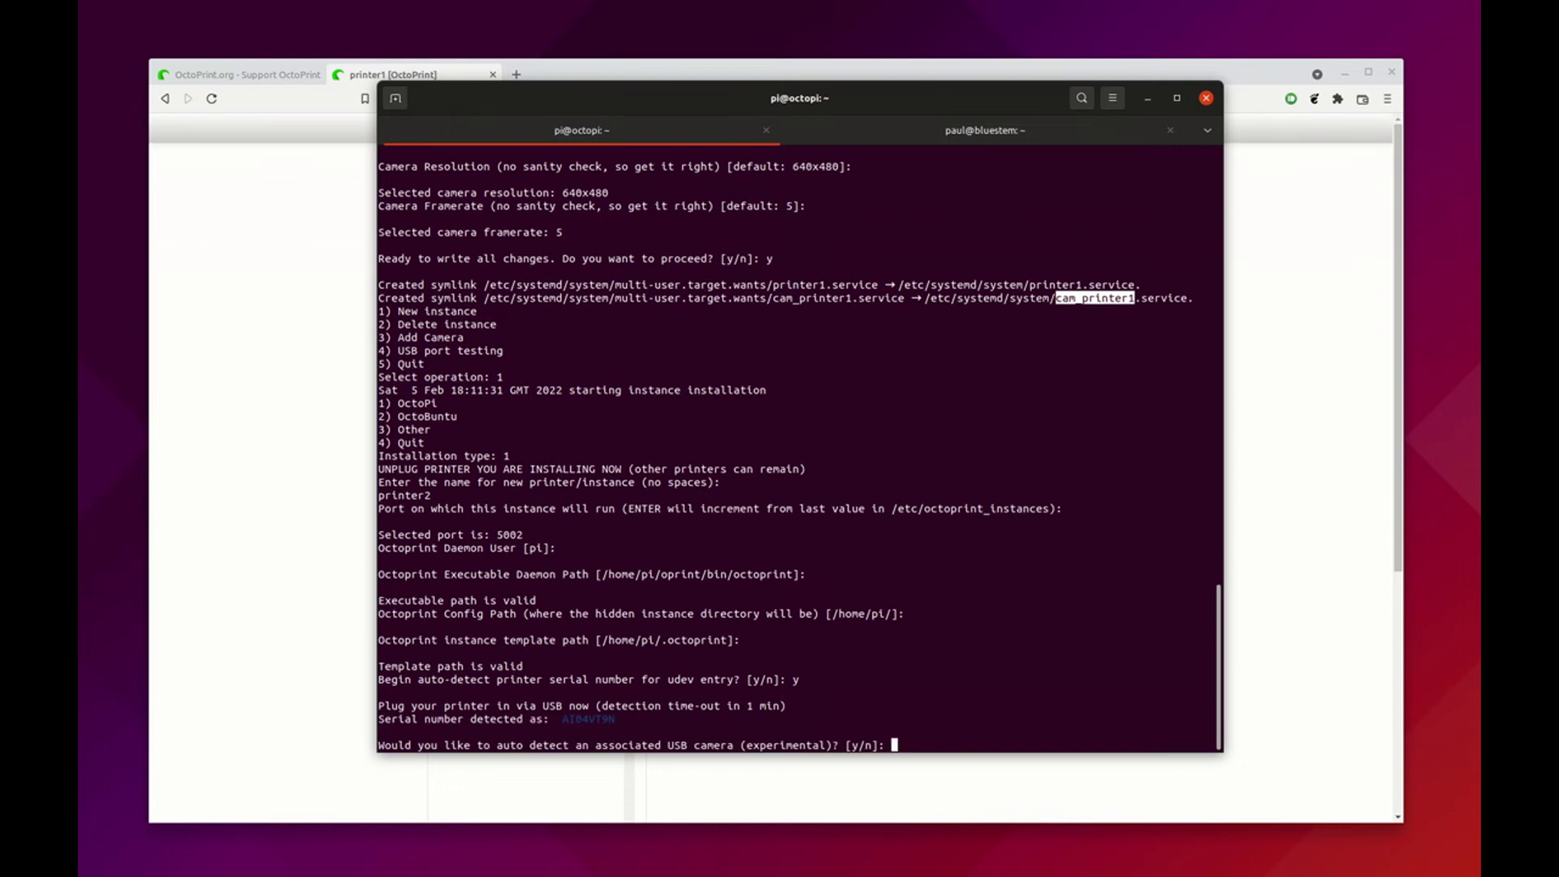
pyautogui.write('n')
pyautogui.press('Return')
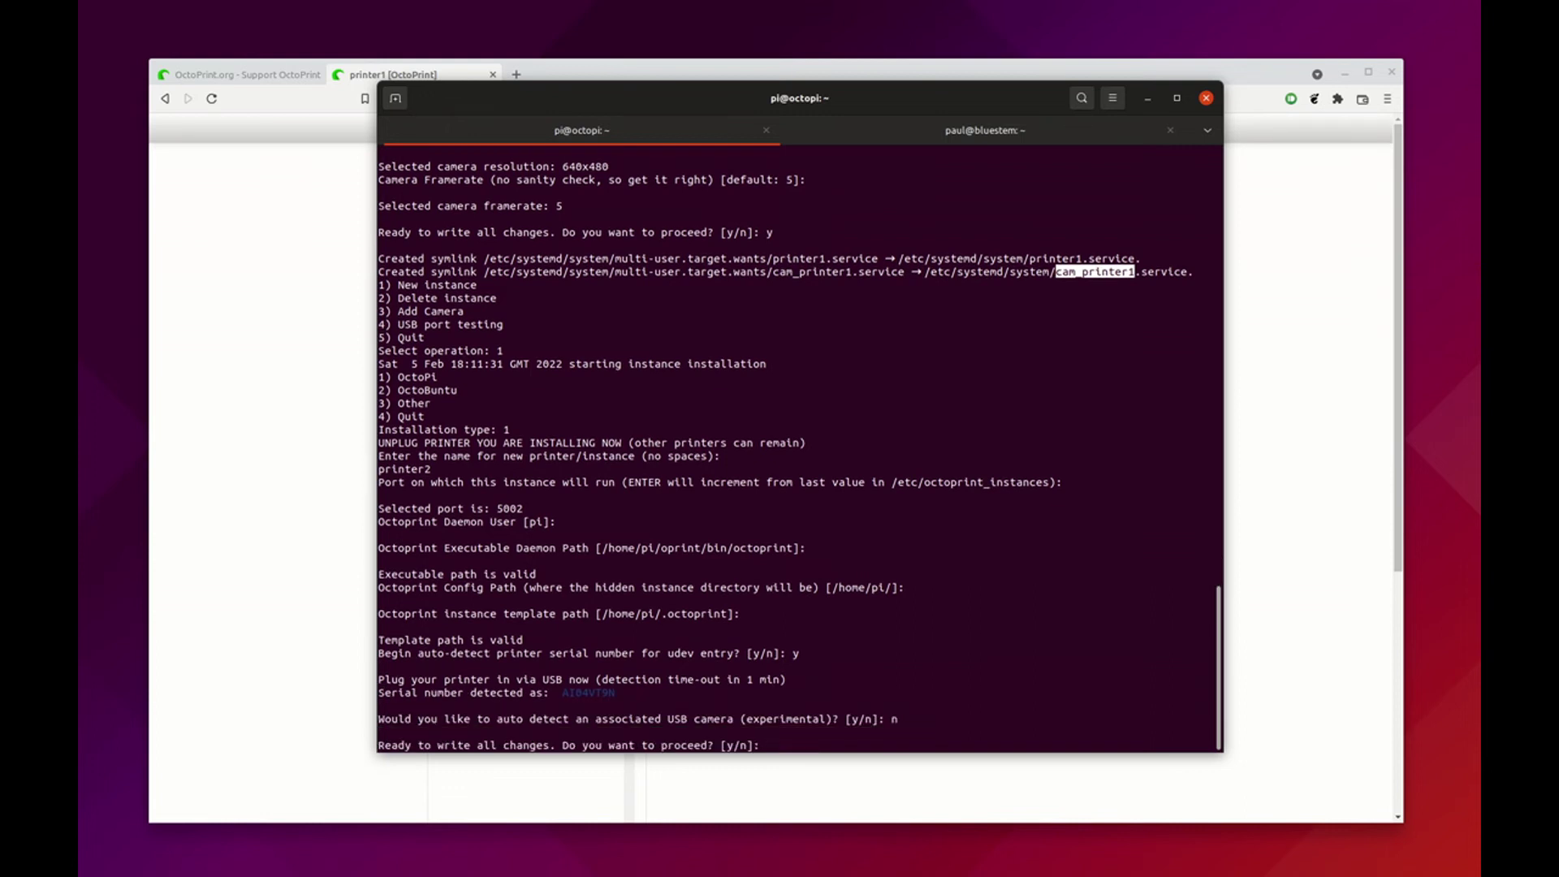
pyautogui.write('y')
pyautogui.press('Return')
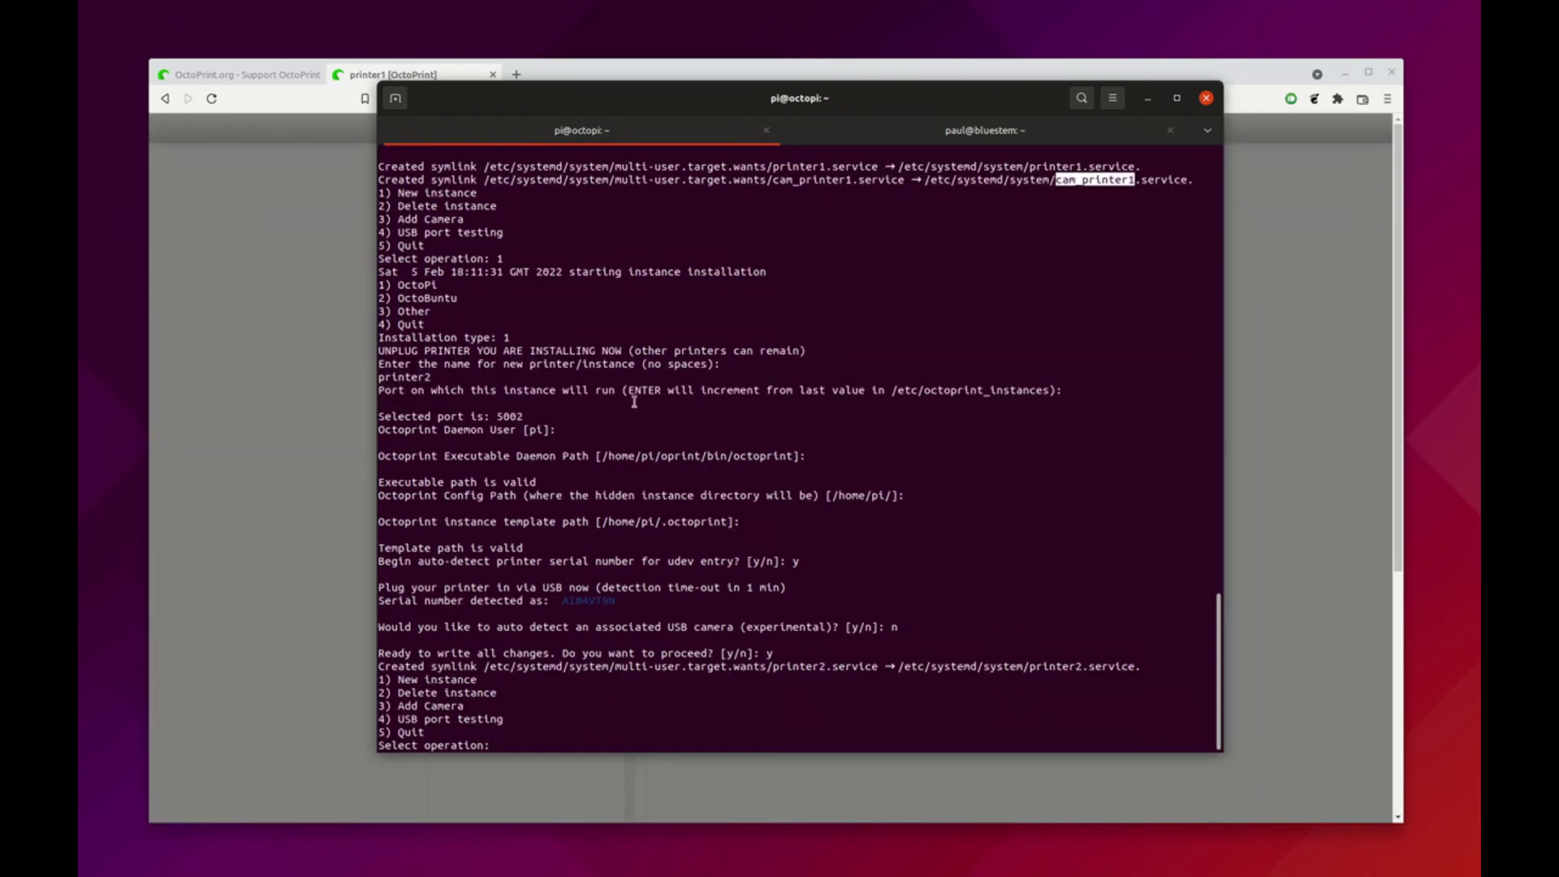
pyautogui.click(317, 256)
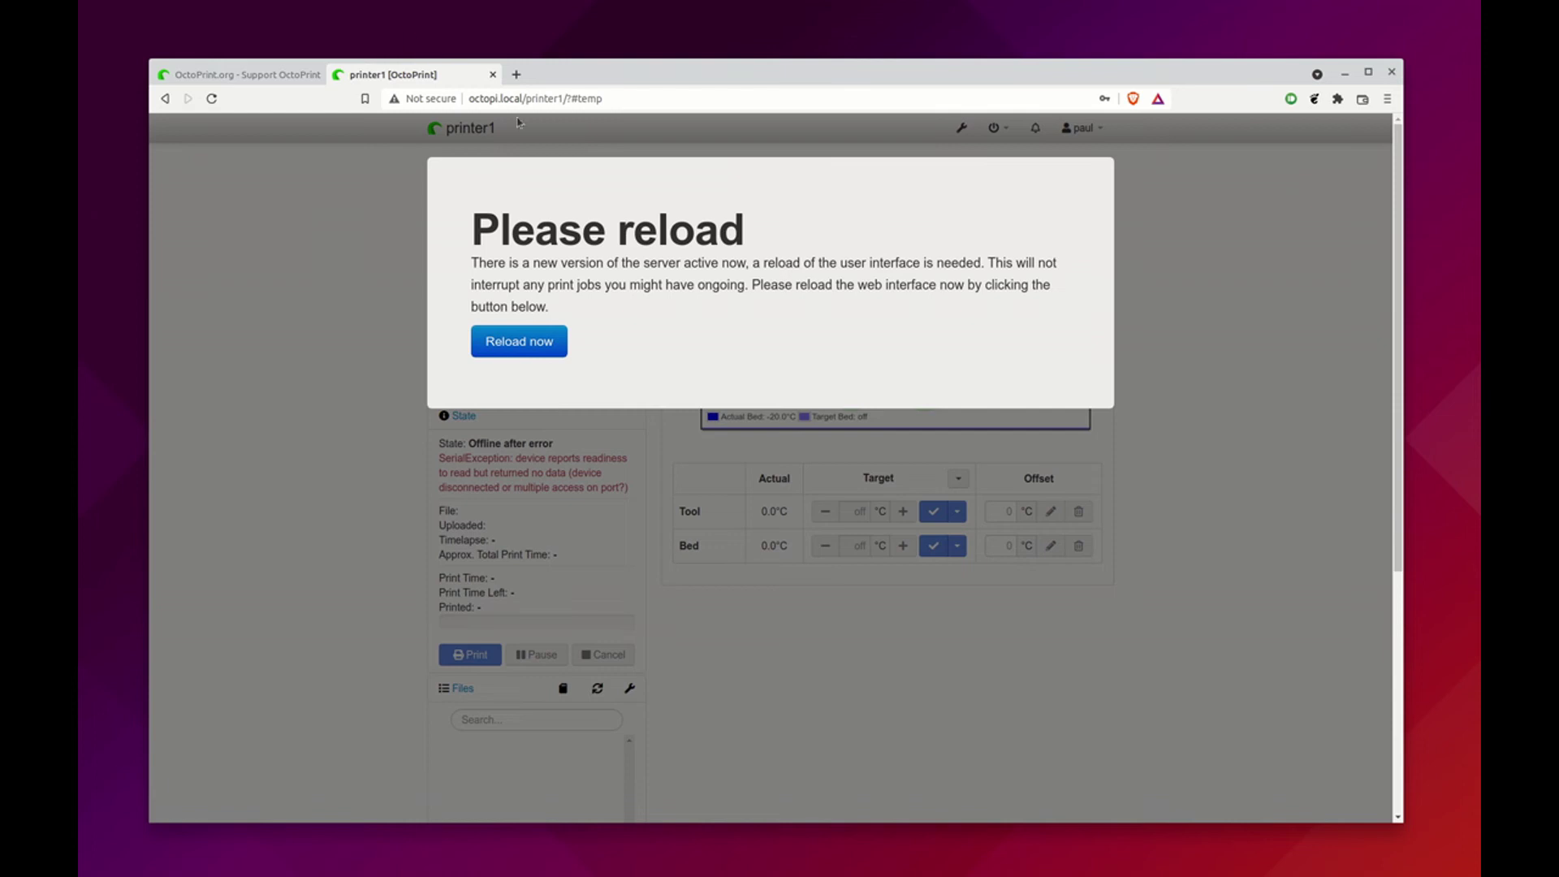
pyautogui.click(560, 96)
# Change the address to octopi.local/printer2/ and log in with the saved credentials
pyautogui.click(557, 98)
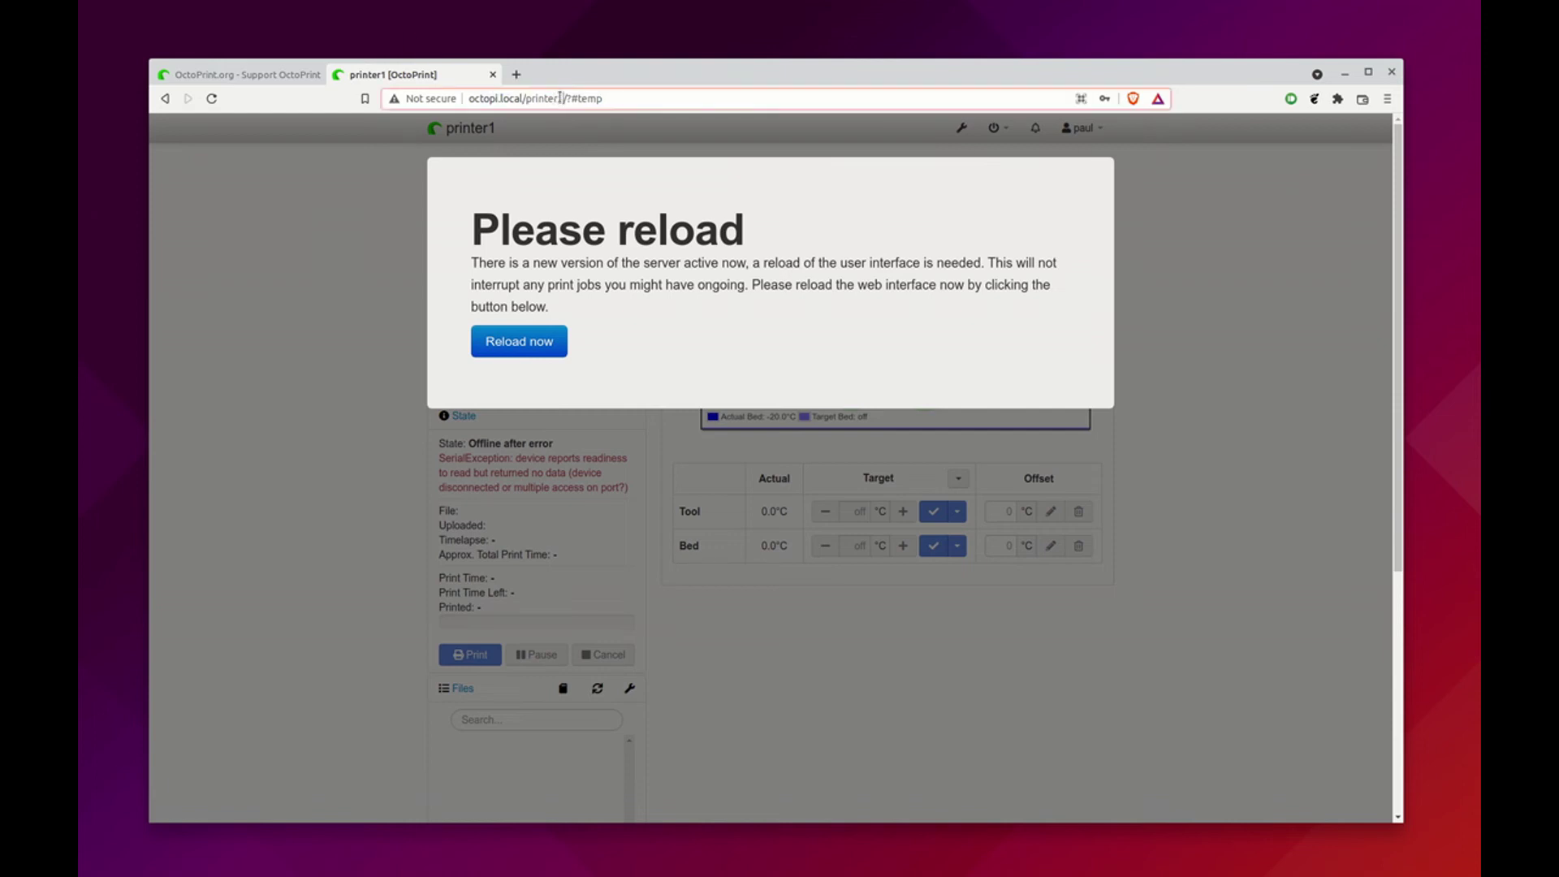
pyautogui.moveTo(554, 99); pyautogui.dragTo(604, 103)
pyautogui.write('r2/')
pyautogui.press('Return')
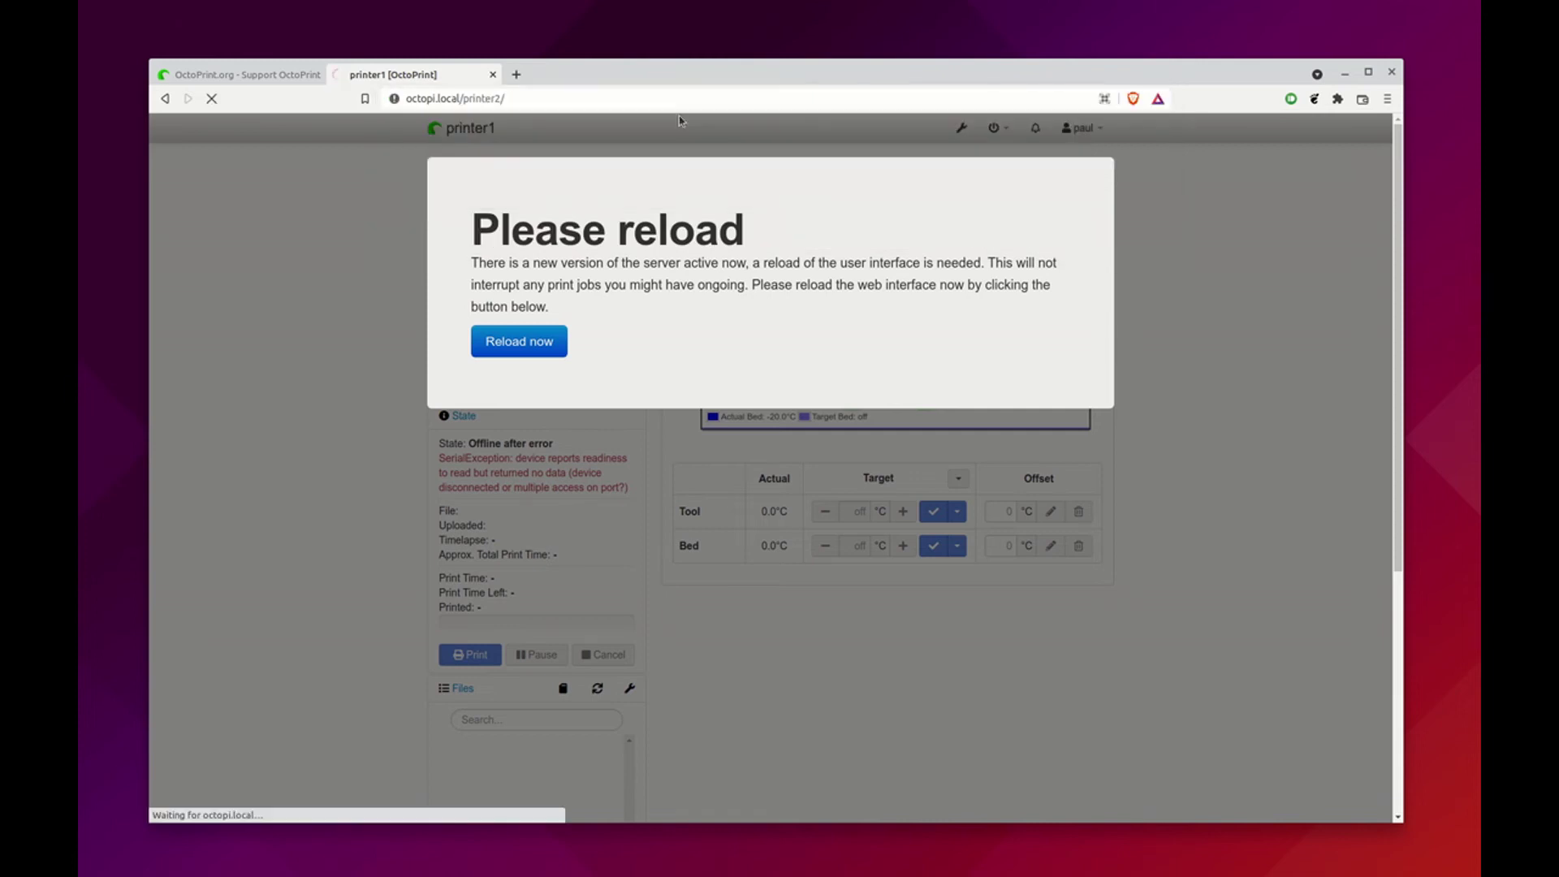
pyautogui.click(689, 216)
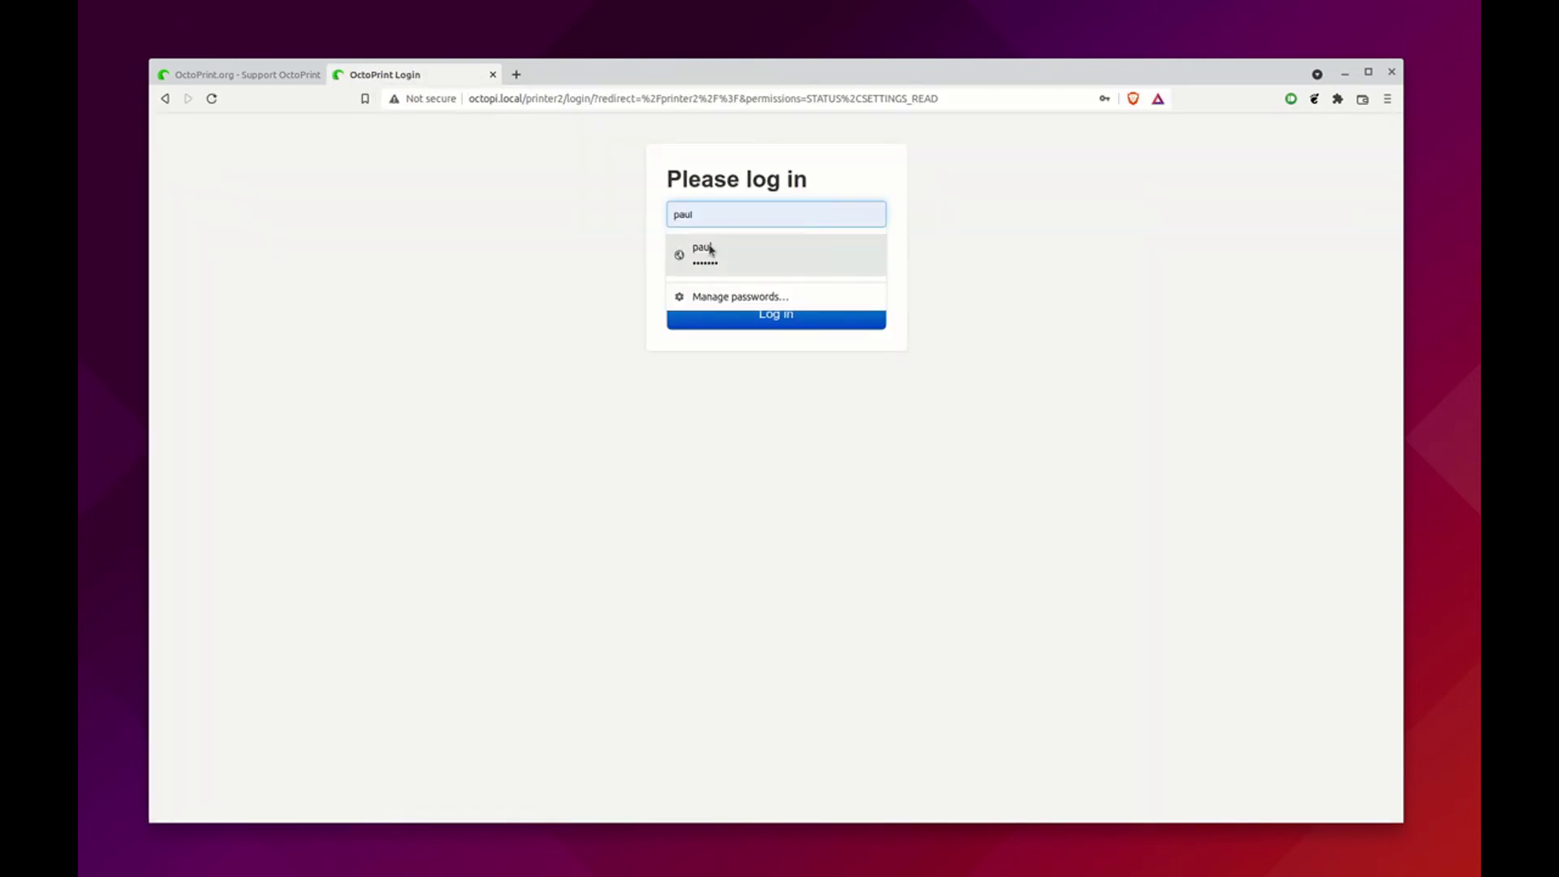
pyautogui.click(707, 253)
pyautogui.click(711, 317)
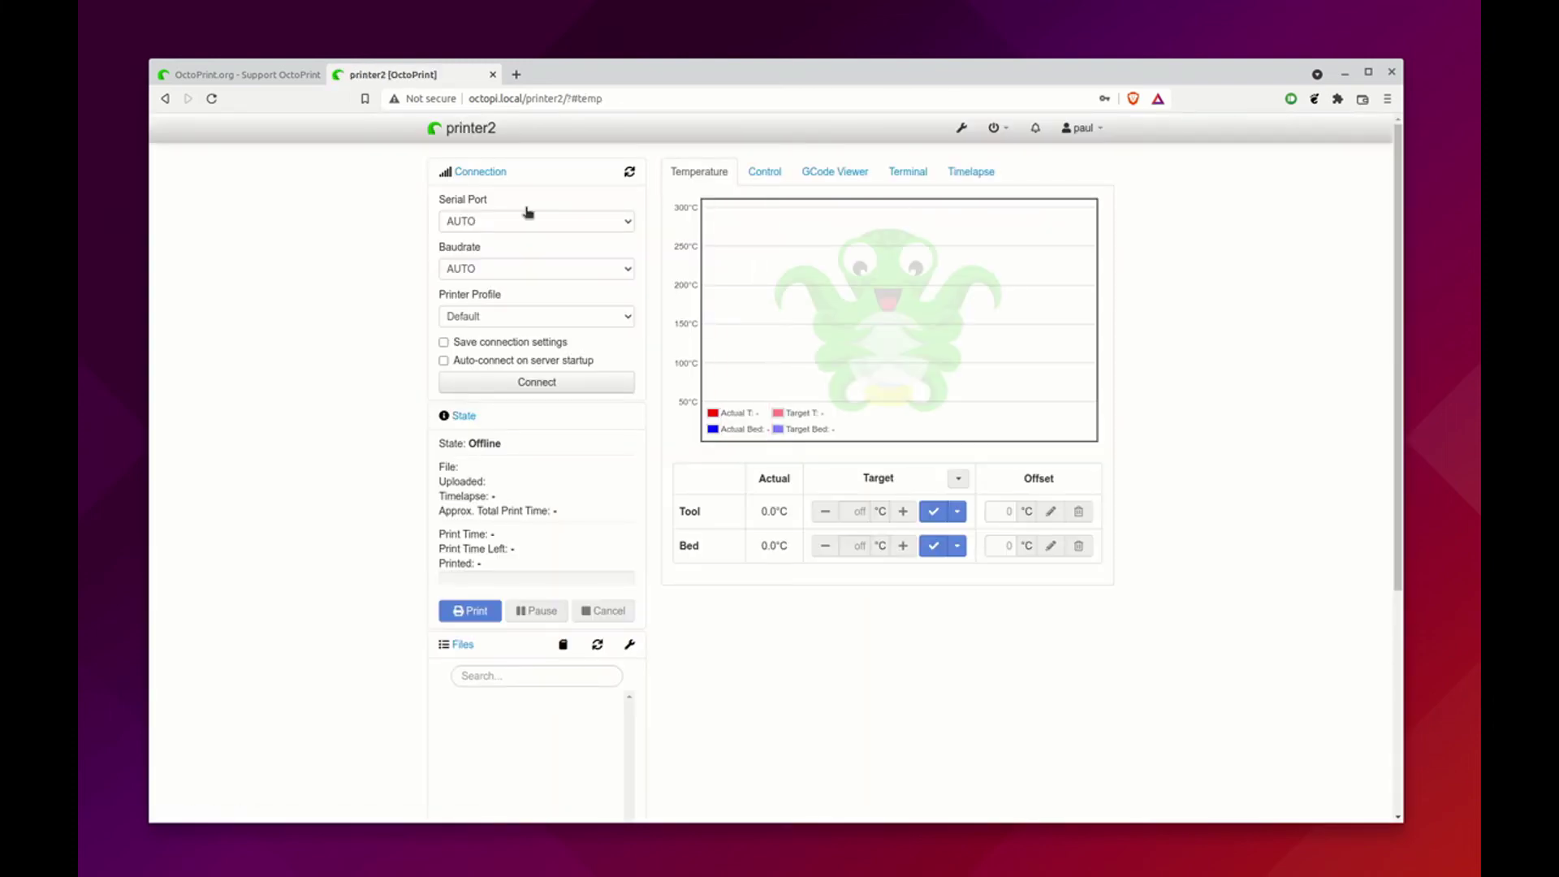
# Open octopi.local/printer1/ in a new tab and switch between the printer1 and printer2 tabs
pyautogui.click(516, 73)
pyautogui.click(540, 95)
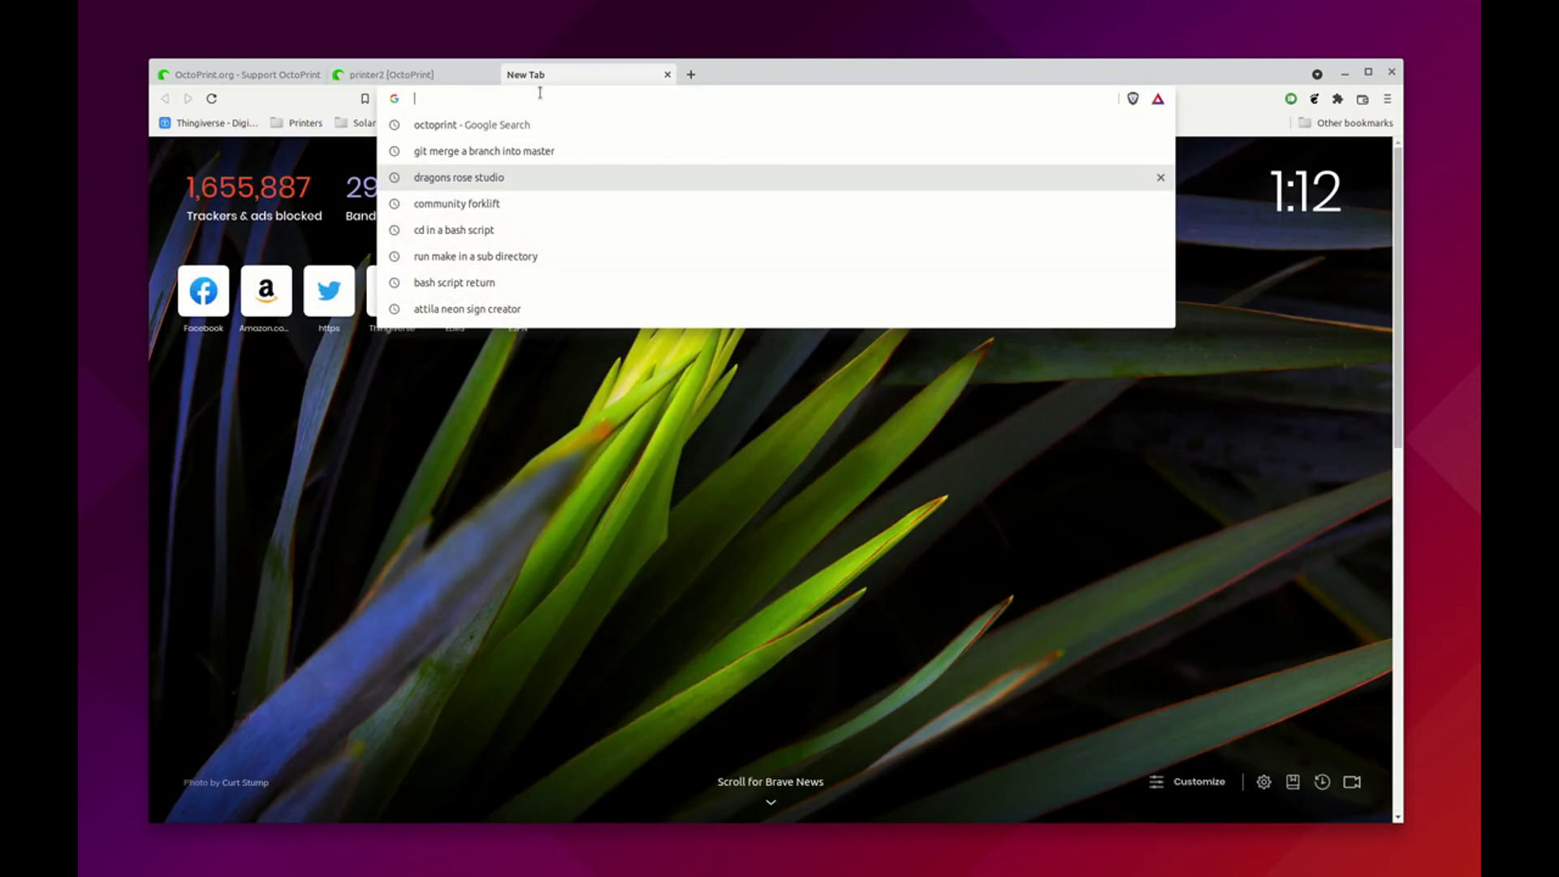
pyautogui.write('octopri')
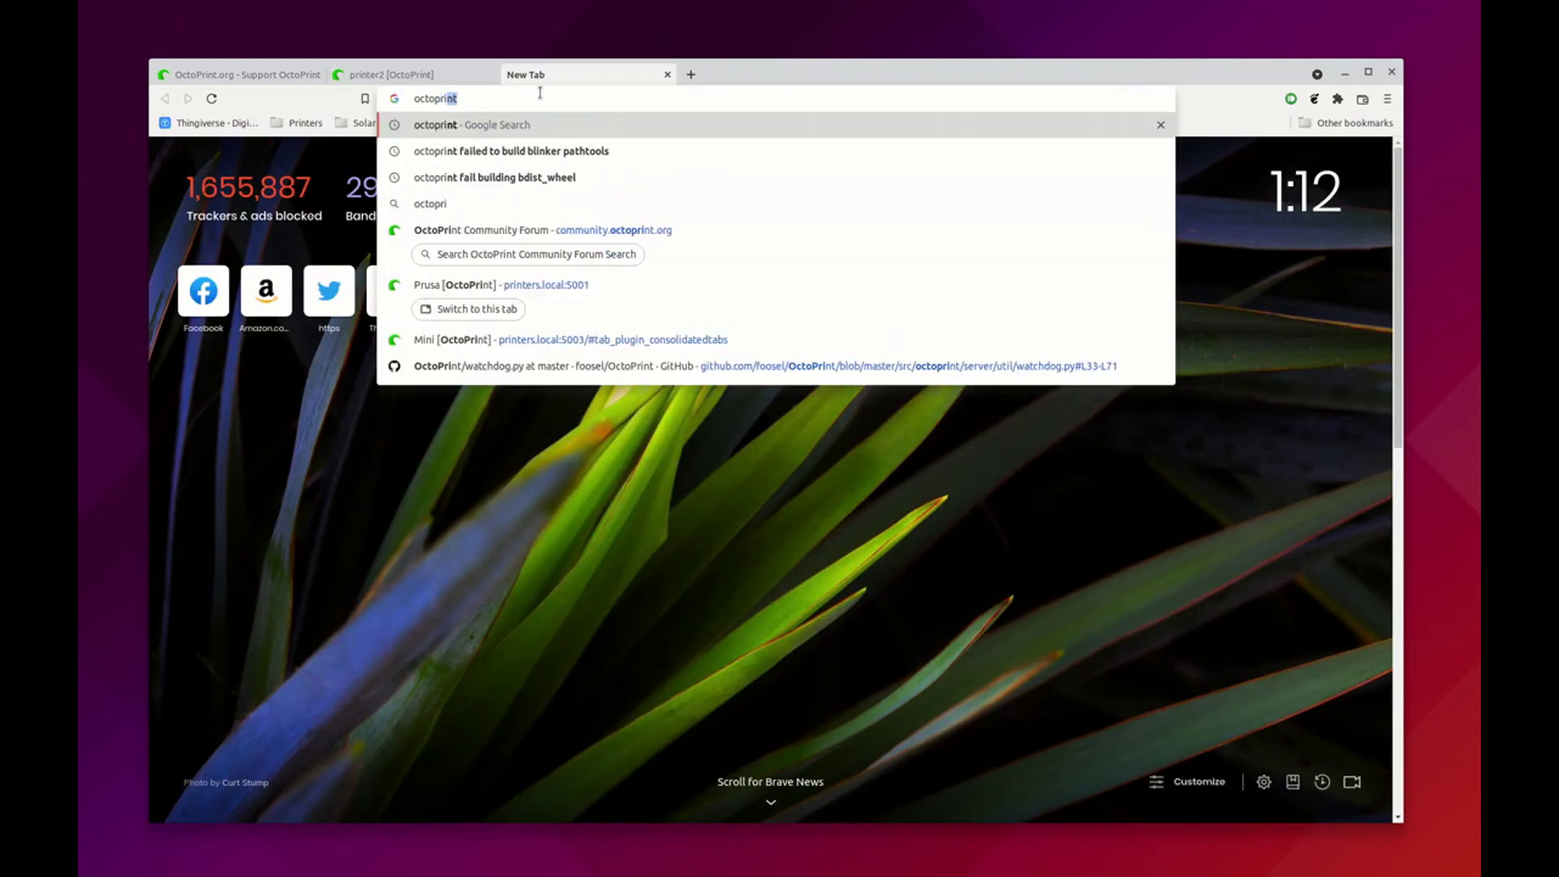
pyautogui.press('BackSpace')
pyautogui.press('BackSpace')
pyautogui.press('BackSpace')
pyautogui.write('u')
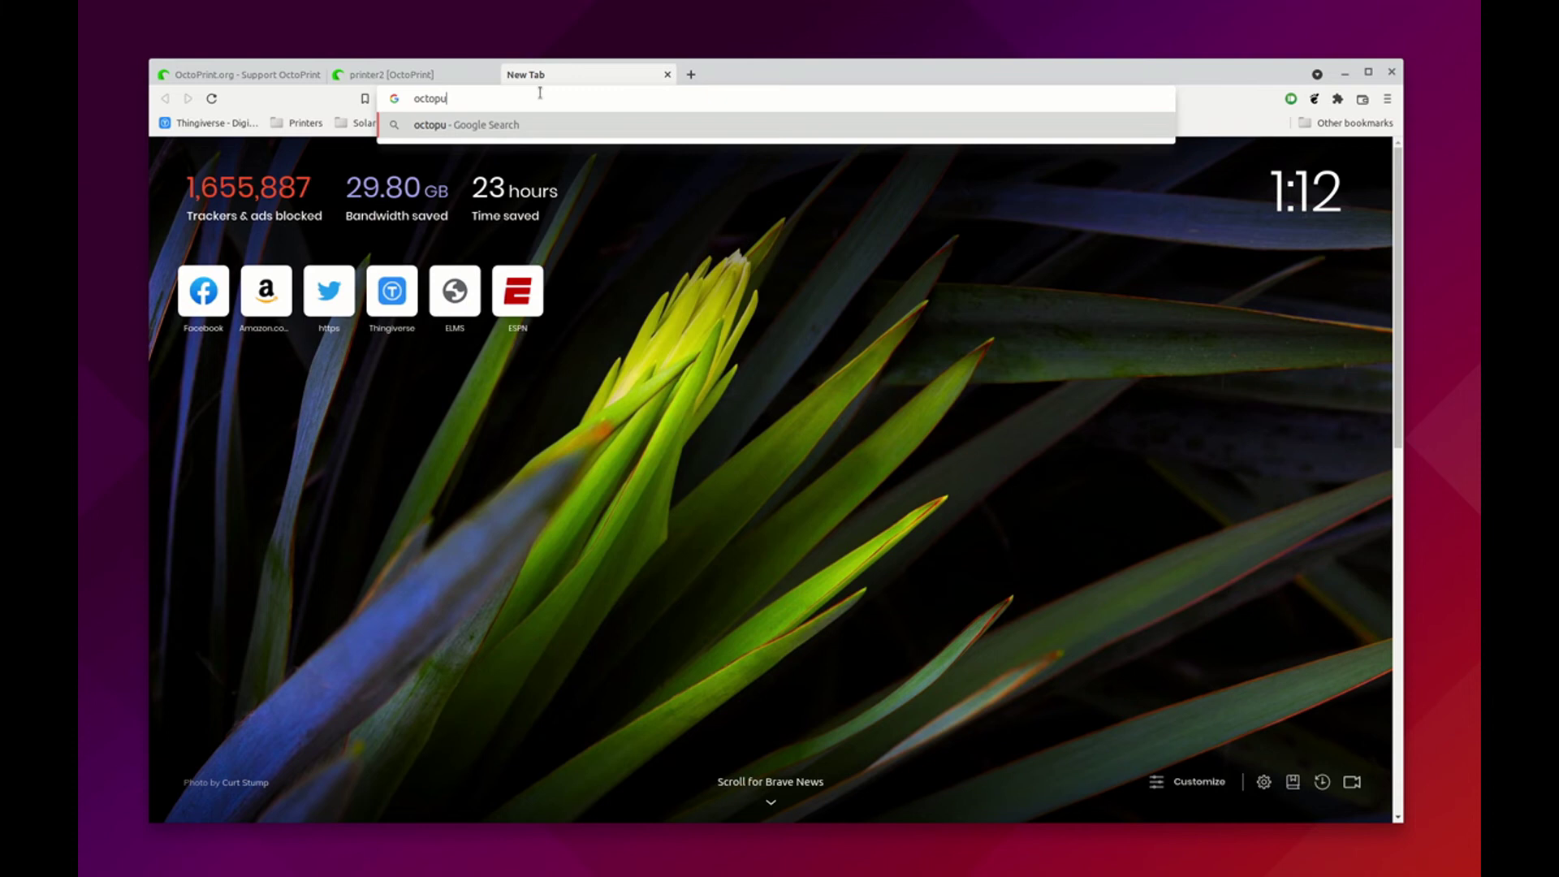
pyautogui.press('BackSpace')
pyautogui.write('i/')
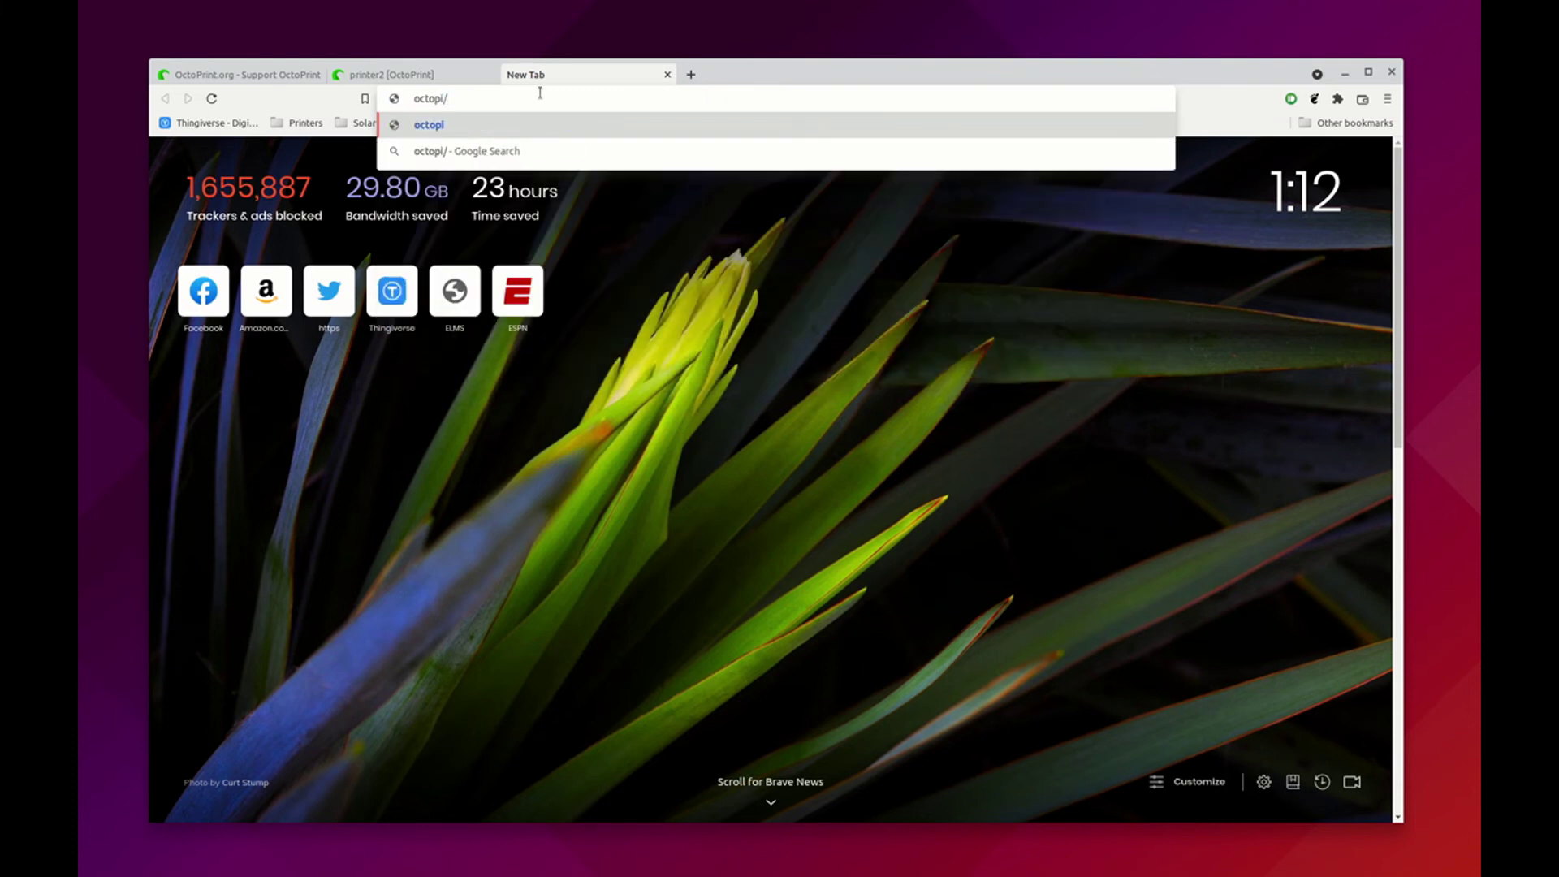
pyautogui.press('BackSpace')
pyautogui.write('.local/printer')
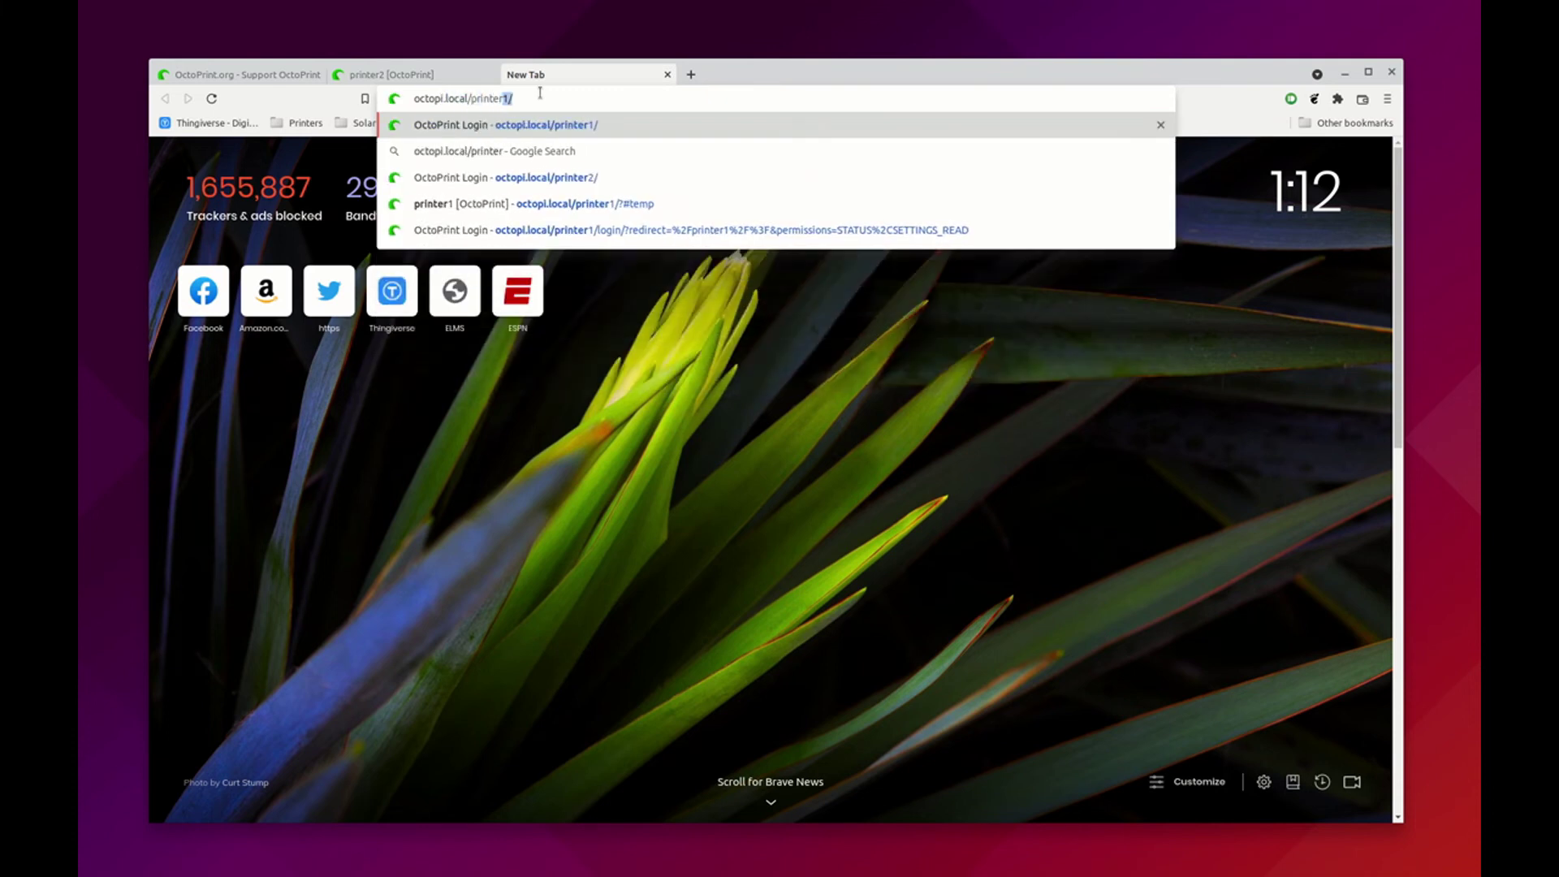
pyautogui.press('Return')
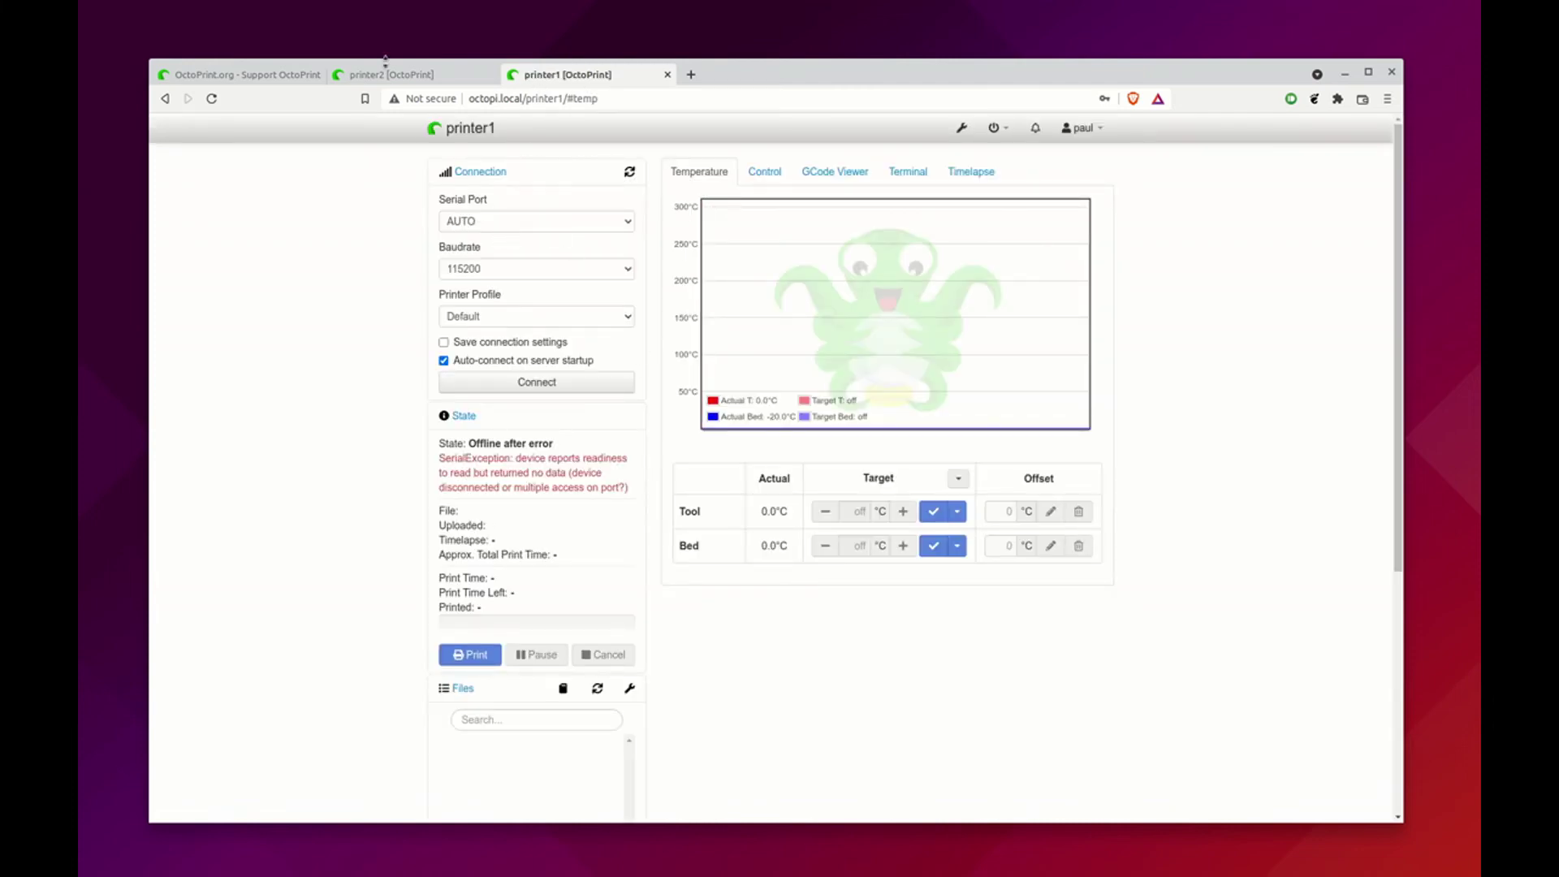
pyautogui.click(411, 74)
pyautogui.click(530, 74)
pyautogui.click(460, 75)
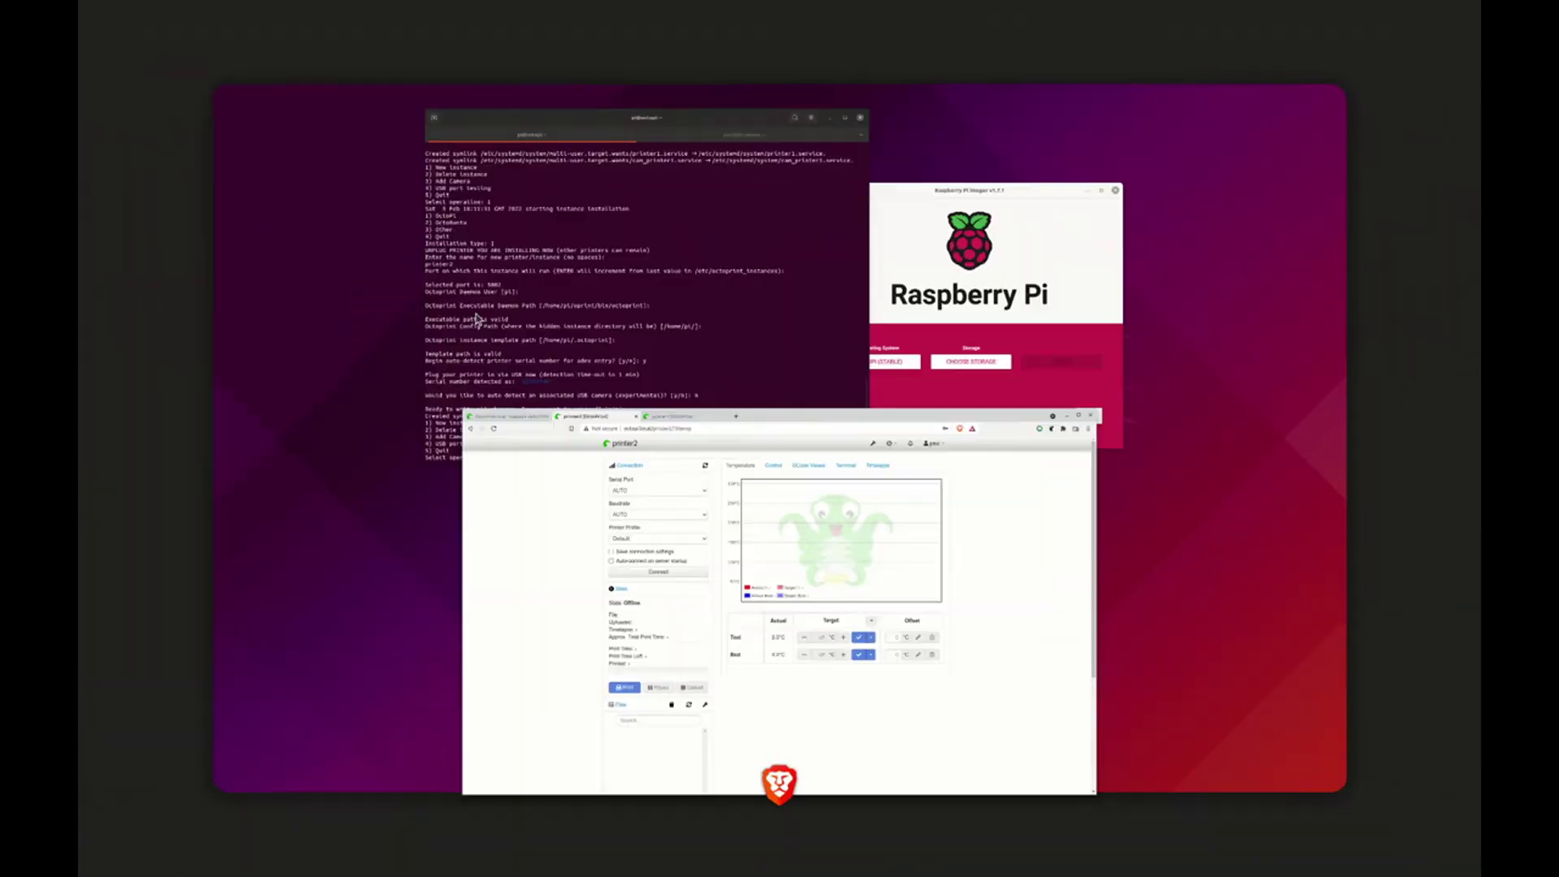
pyautogui.press('super')
# Start a new OctoPi instance in octoprint_deploy named printer3
pyautogui.click(638, 422)
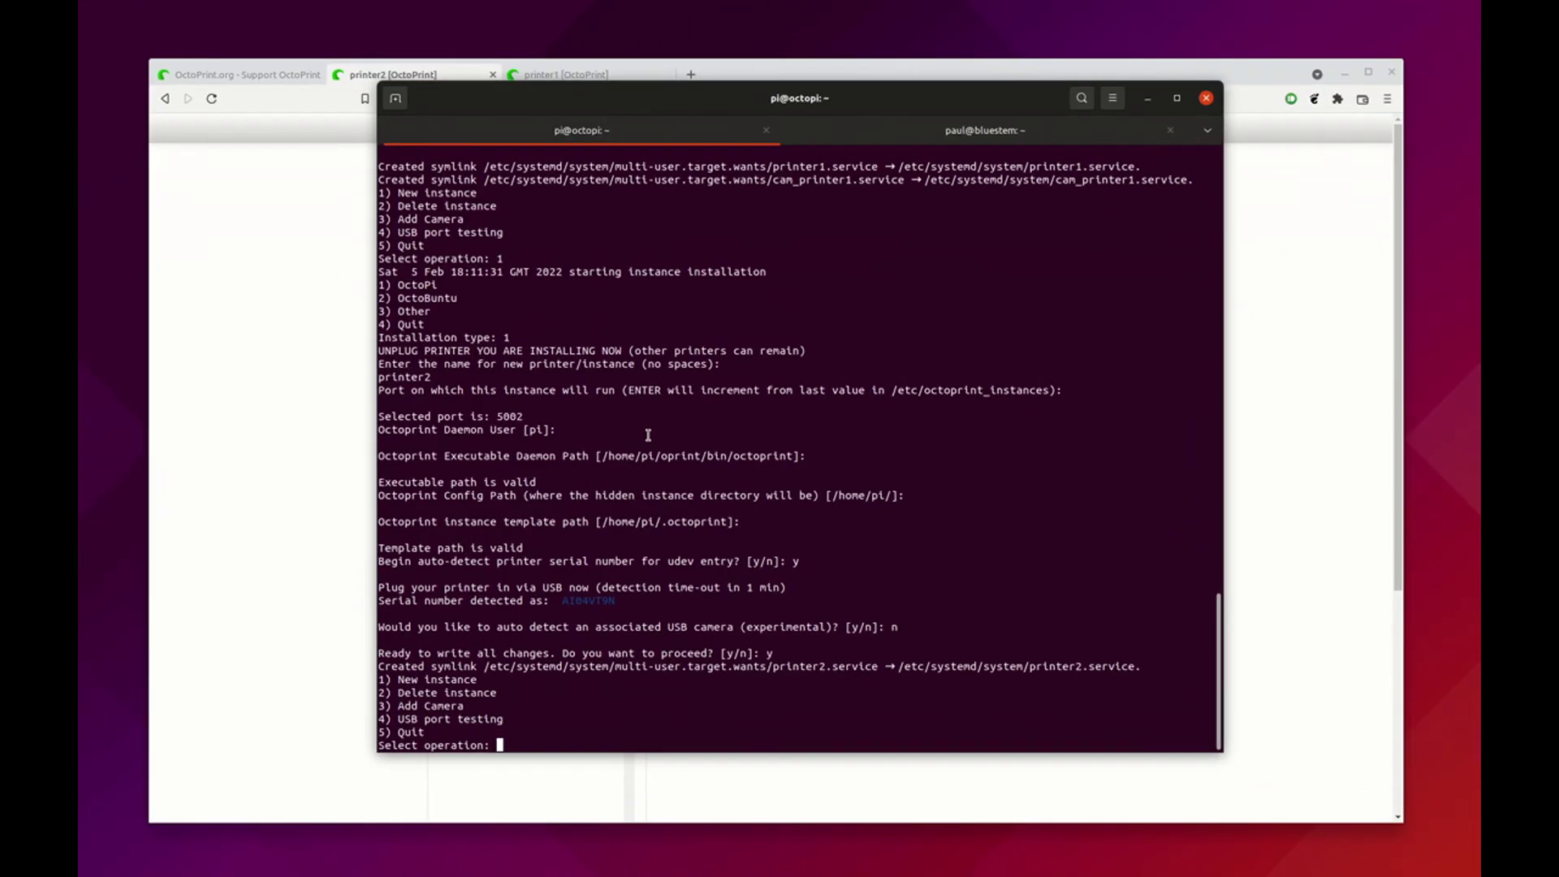
pyautogui.write('1')
pyautogui.press('Return')
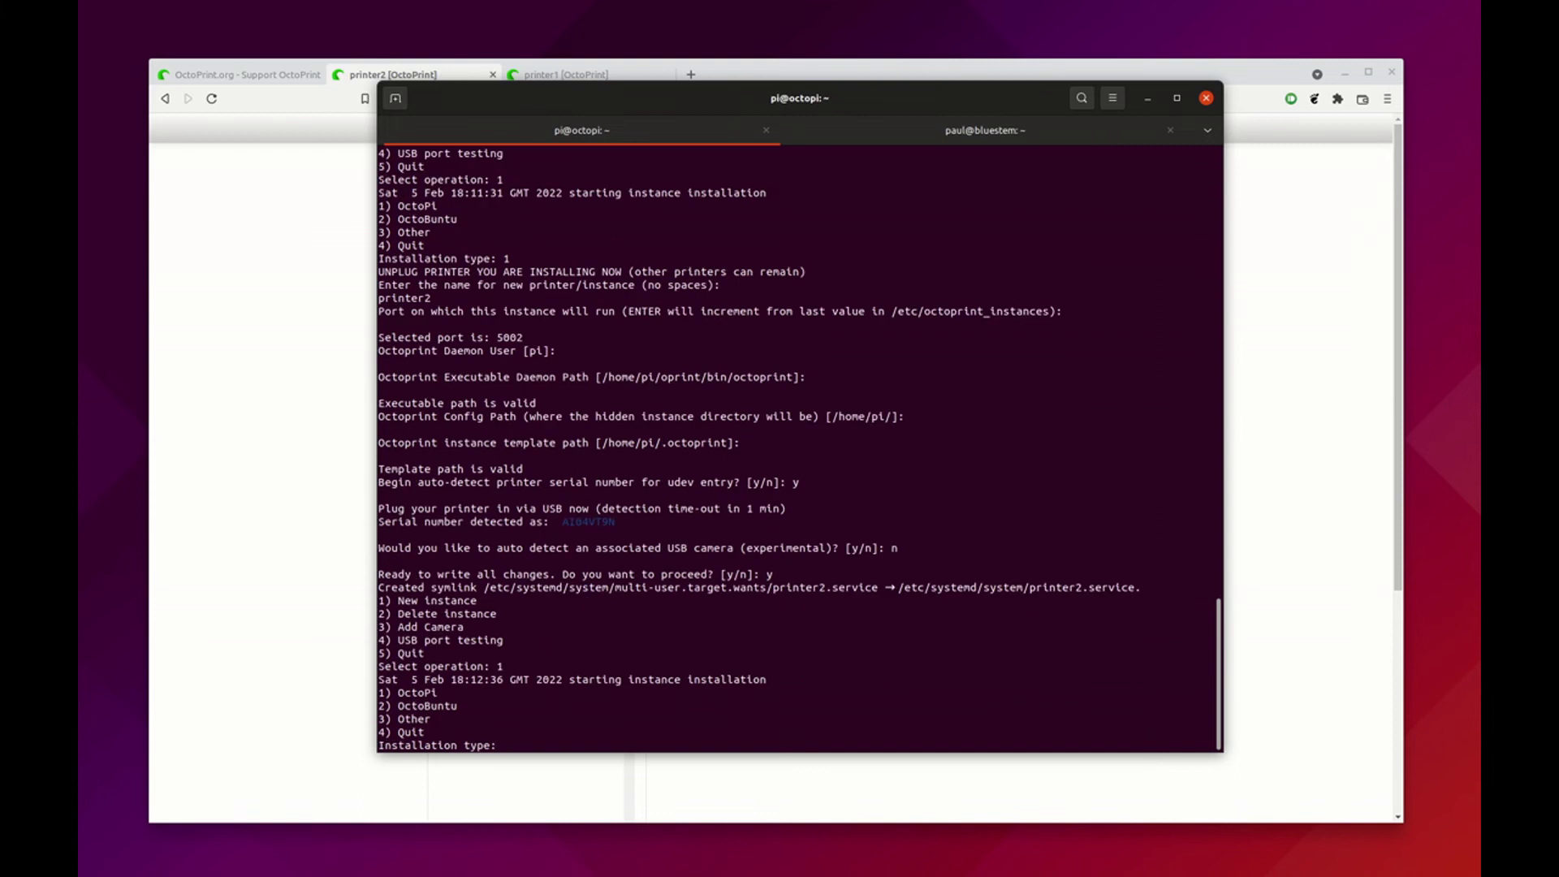
pyautogui.write('1')
pyautogui.press('Return')
pyautogui.write('printer3')
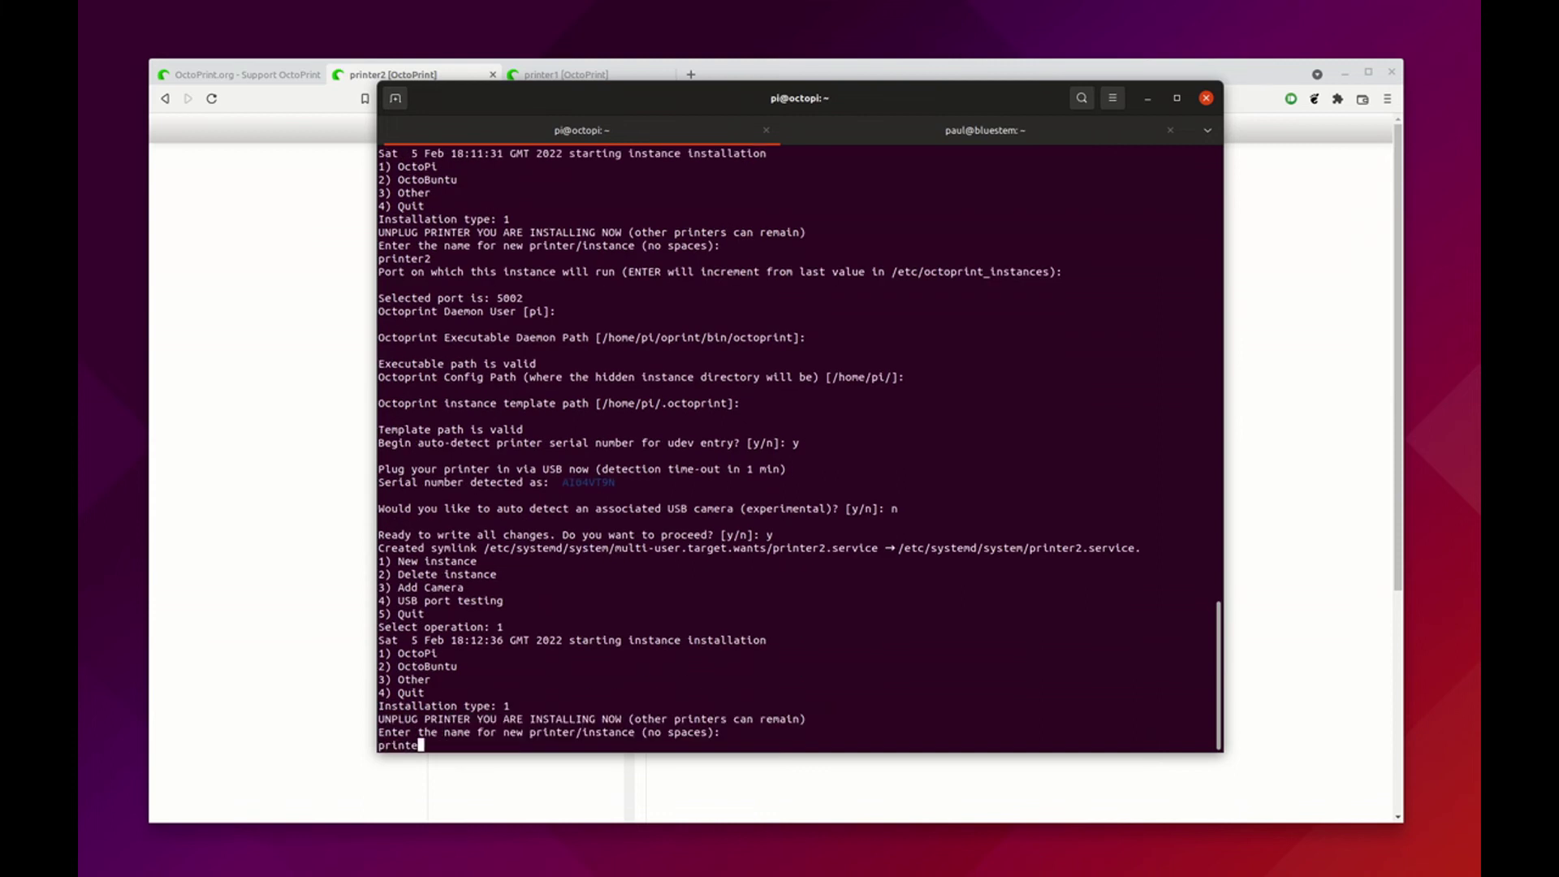
pyautogui.press('Return')
# Accept the defaults, auto-detect the serial, skip the camera and confirm the changes
pyautogui.press('Return')
pyautogui.press('Return')
pyautogui.press('Return')
pyautogui.press('Return')
pyautogui.press('Return')
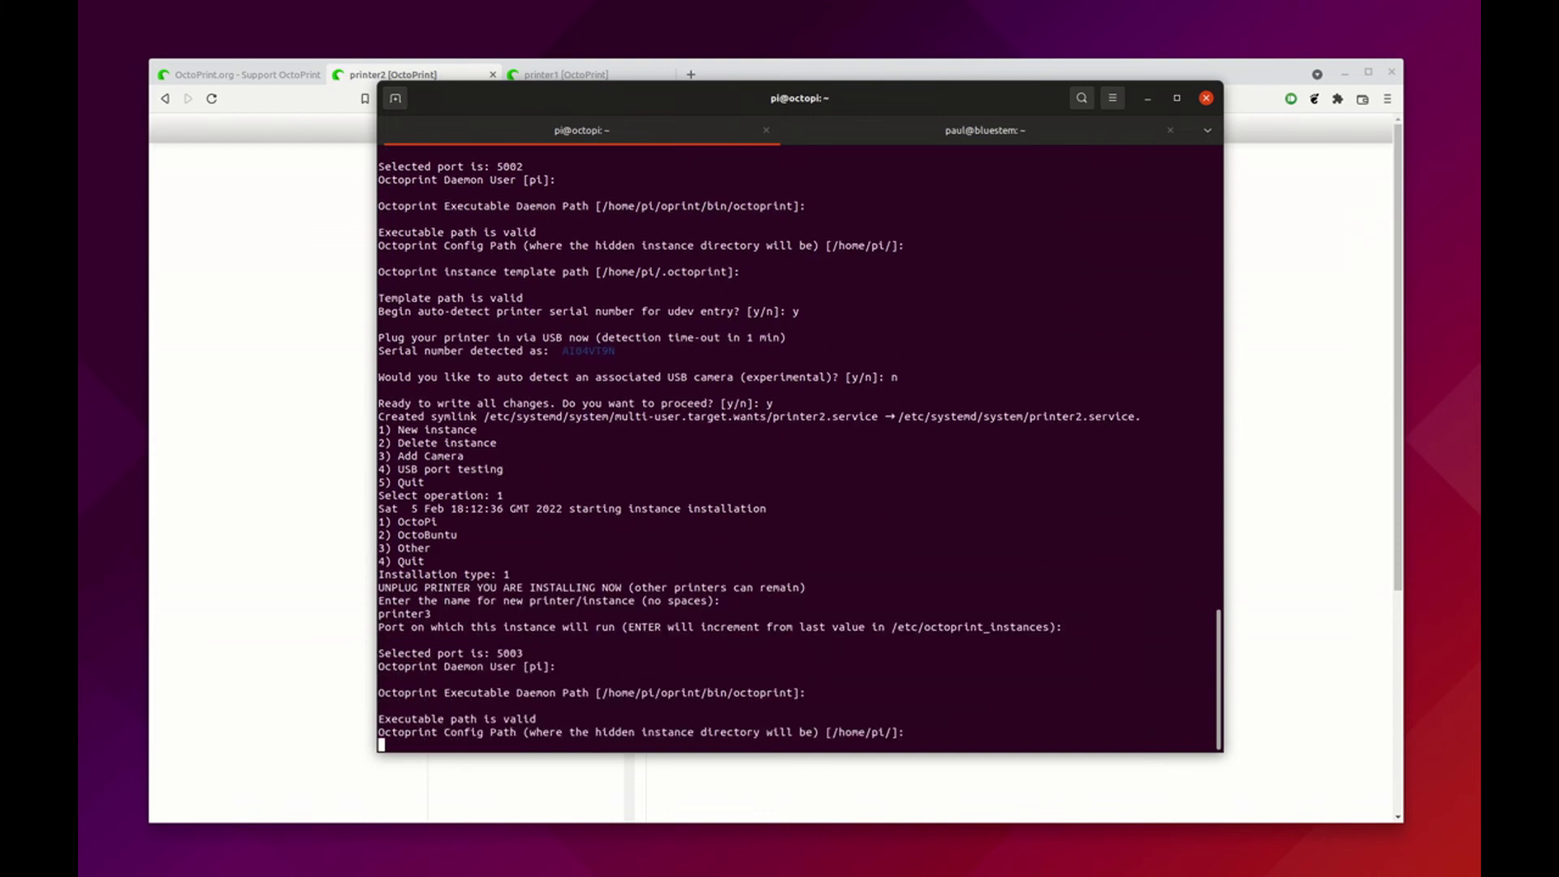
pyautogui.write('y')
pyautogui.press('Return')
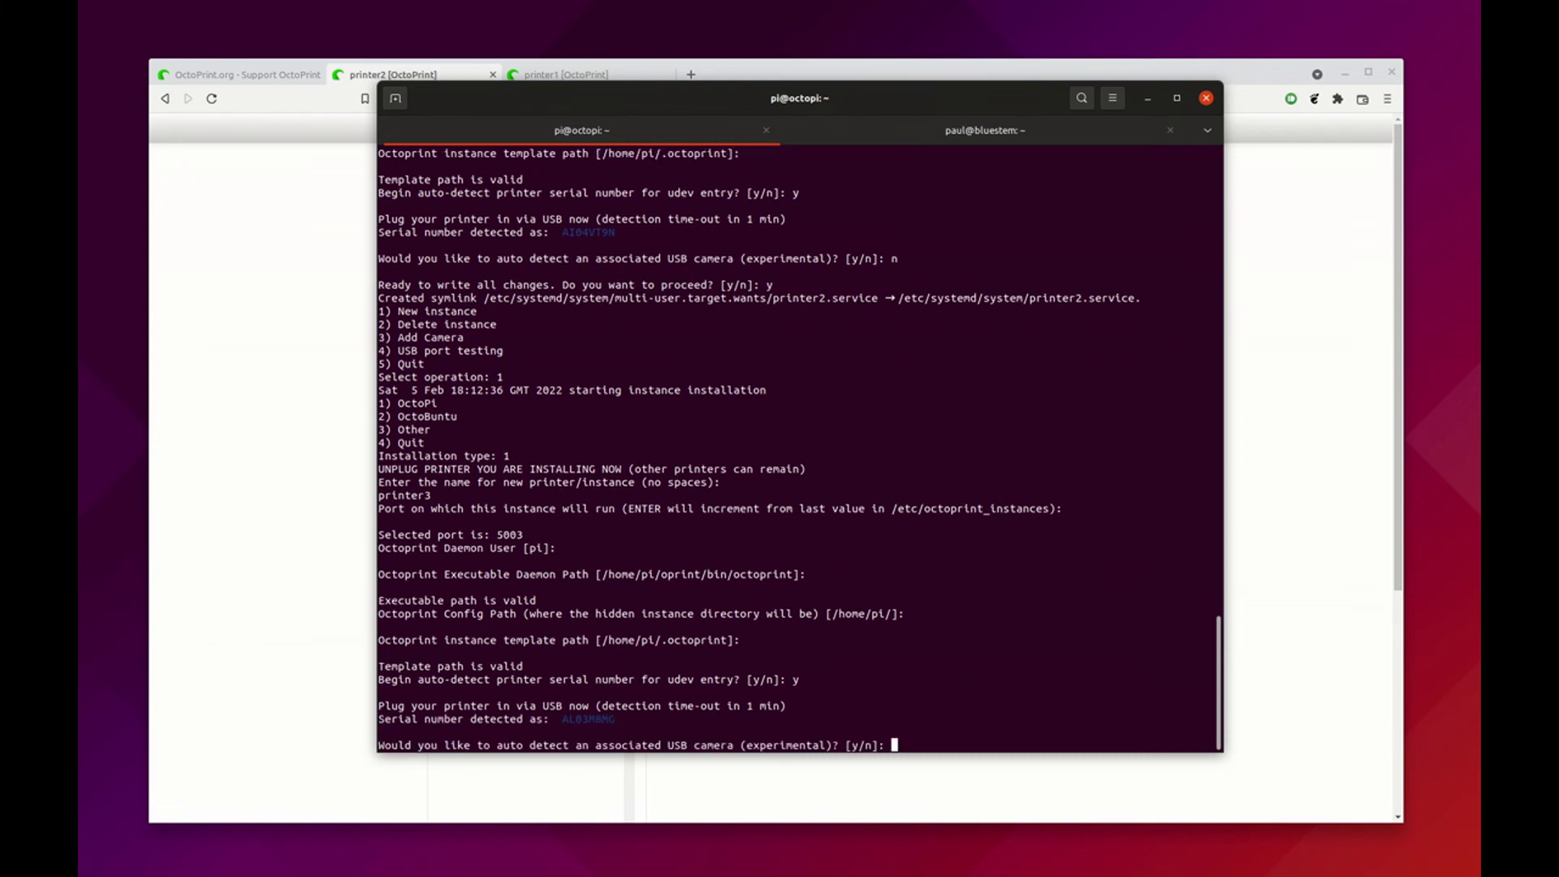
pyautogui.write('n')
pyautogui.press('Return')
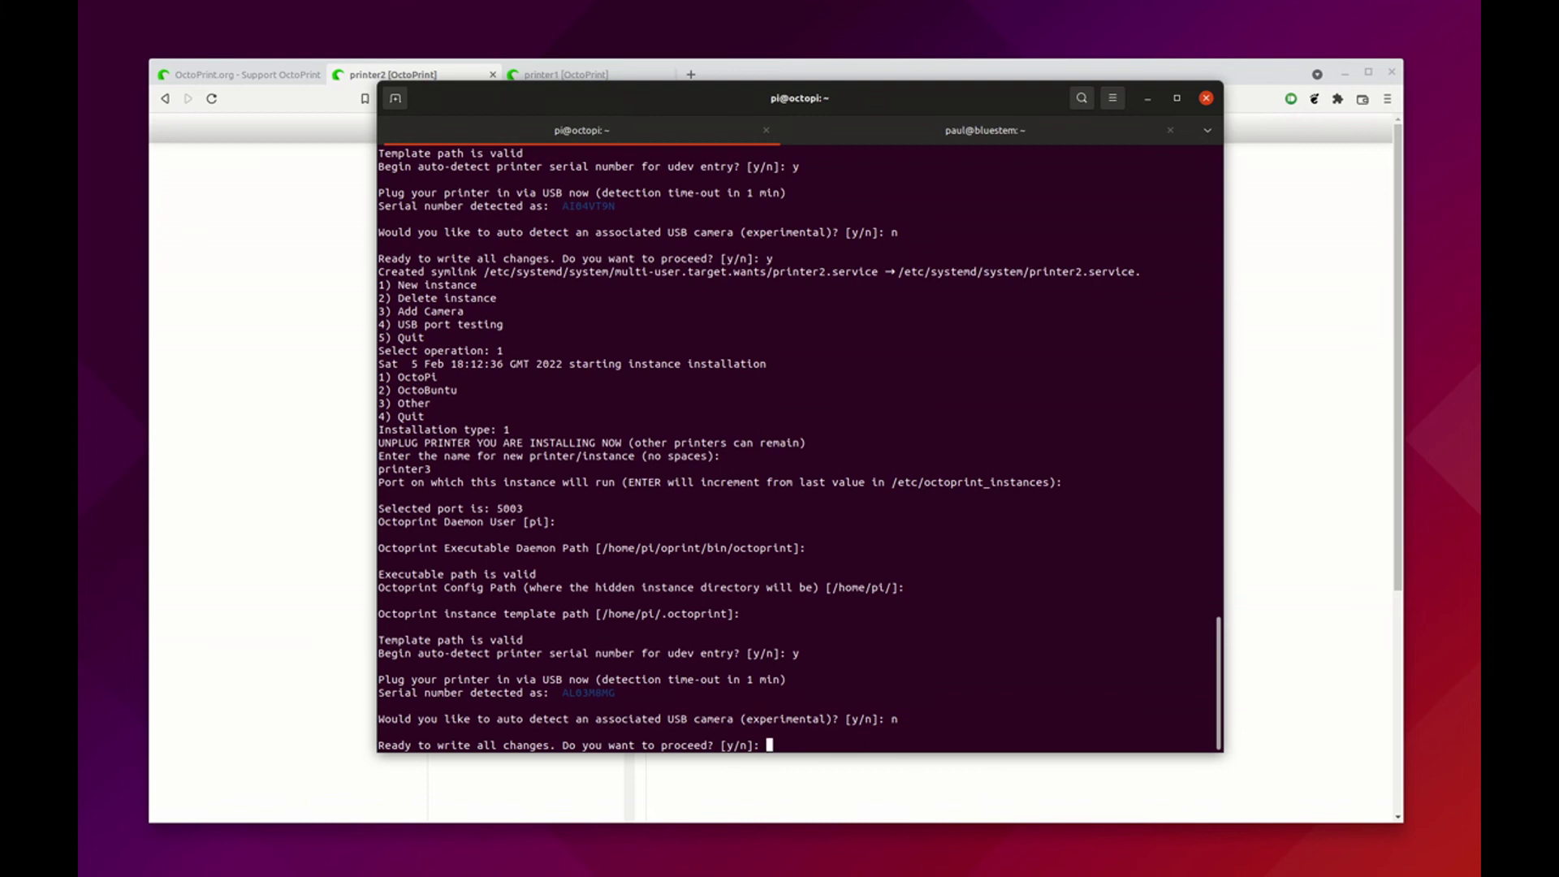
pyautogui.write('y')
pyautogui.press('Return')
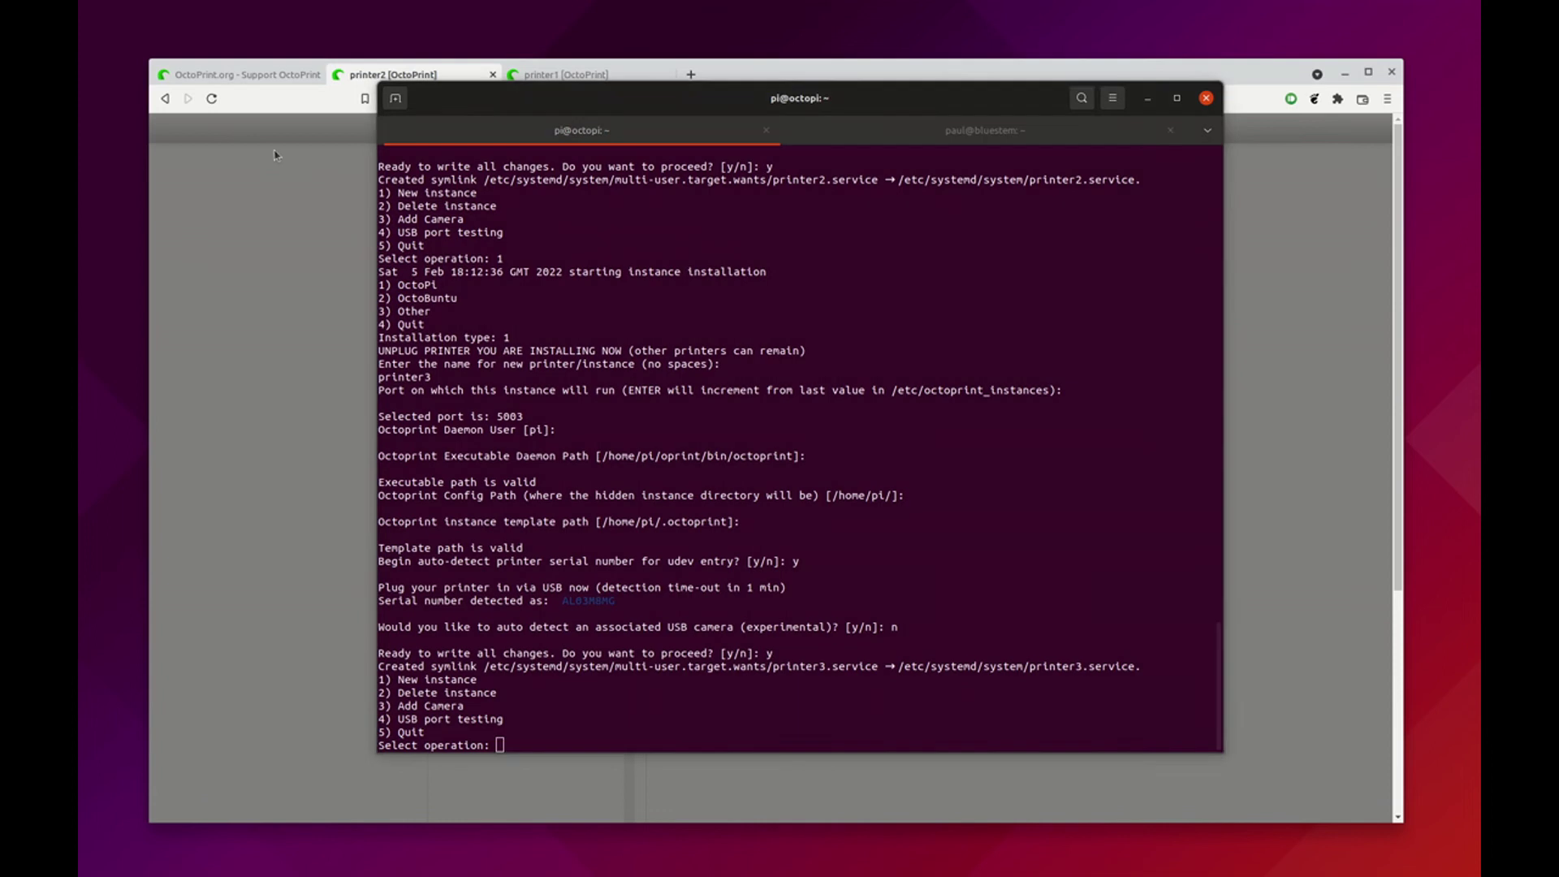
pyautogui.click(292, 187)
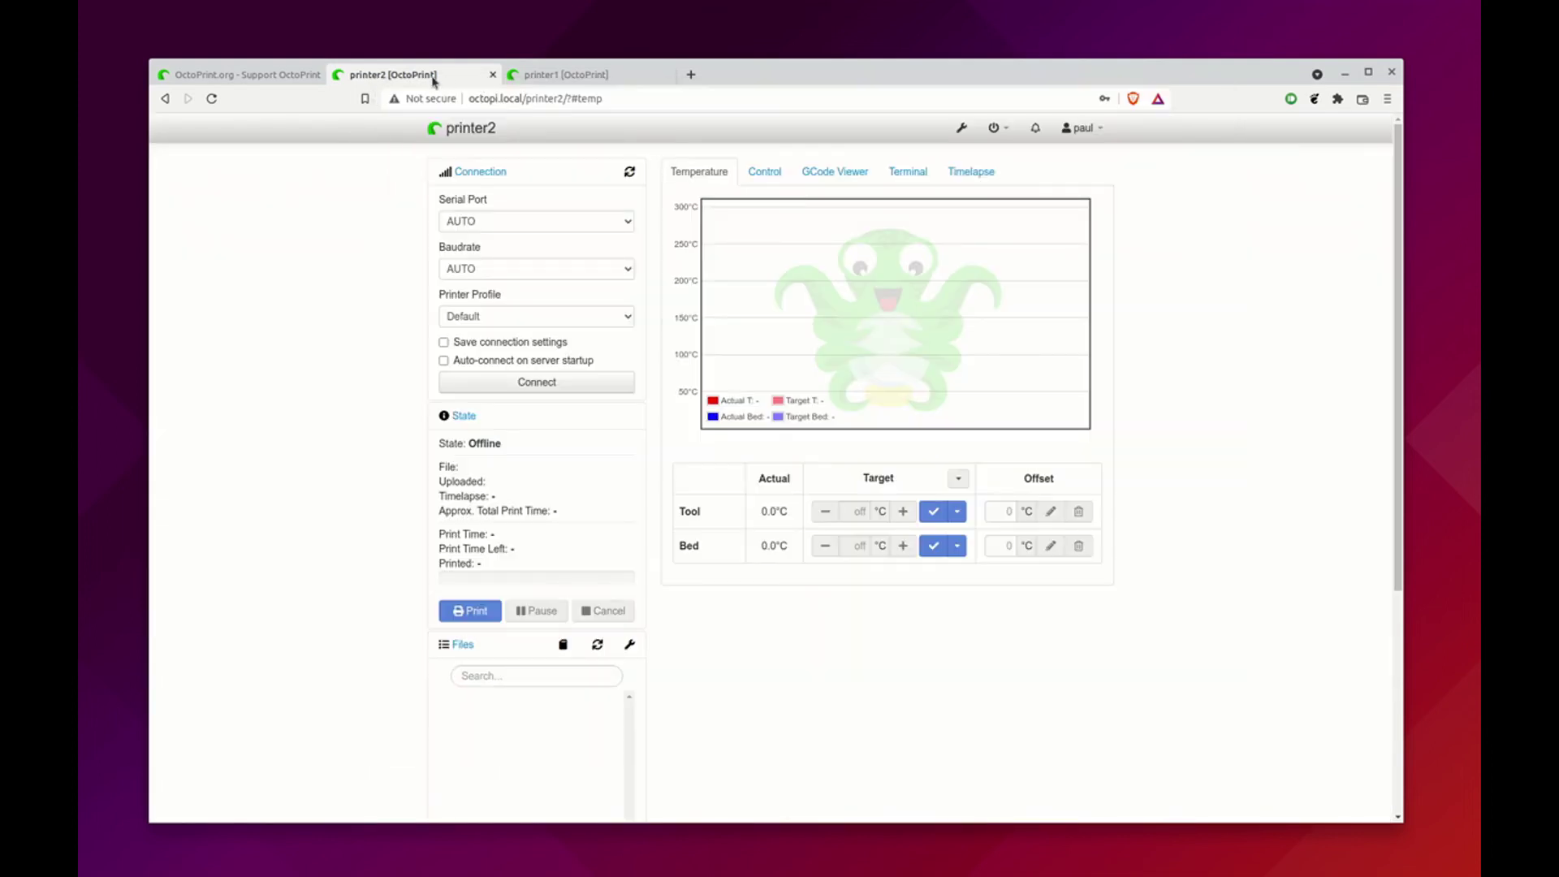
# Change the address to octopi.local/printer3 and log in with the saved credentials
pyautogui.moveTo(555, 97); pyautogui.dragTo(660, 115)
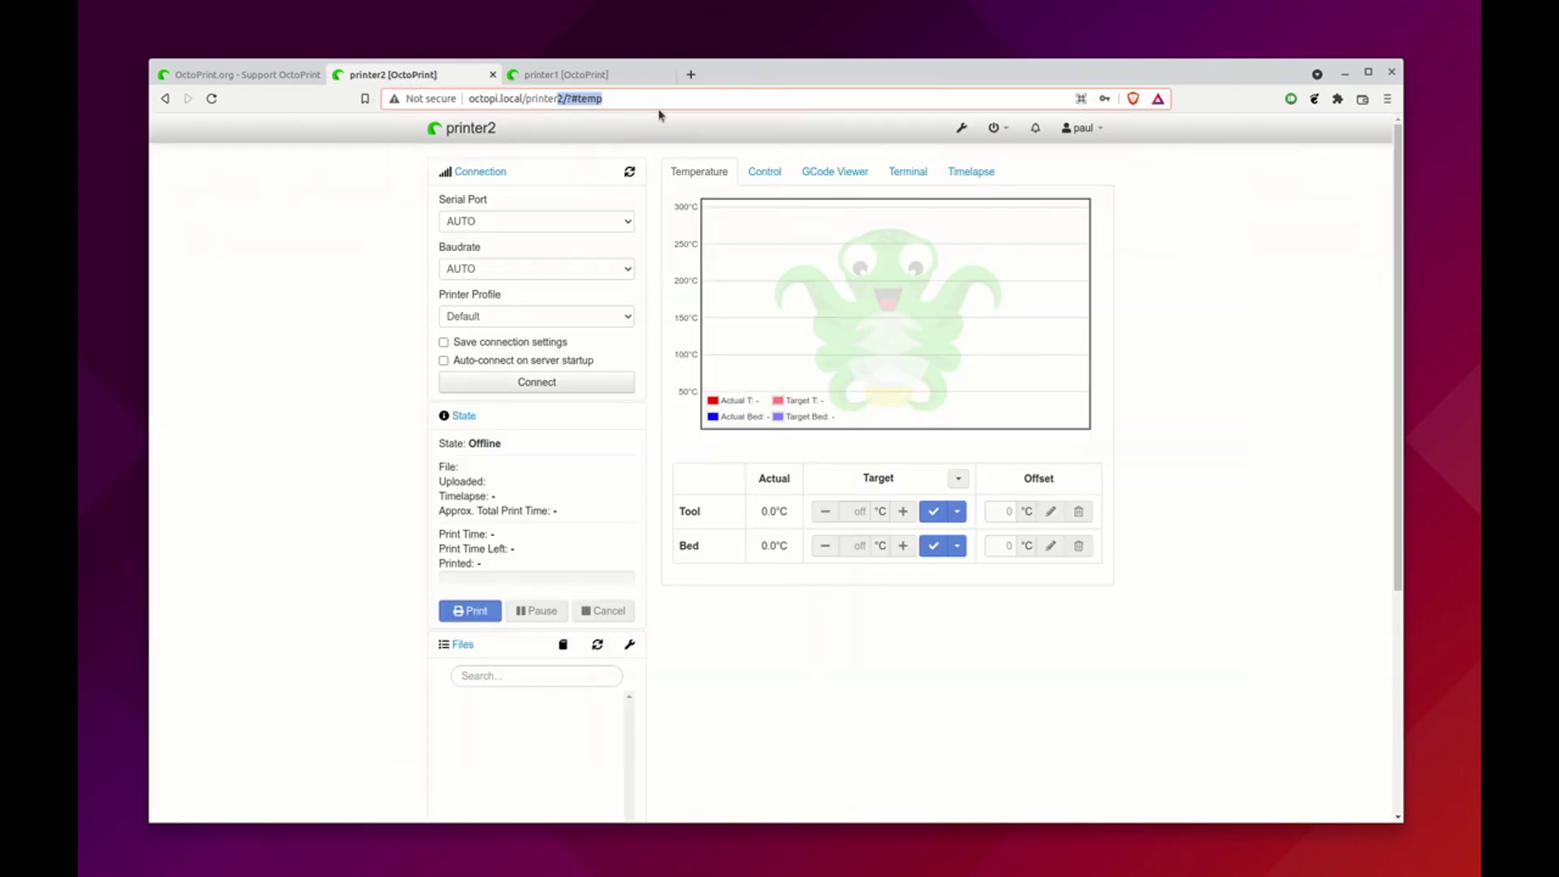
pyautogui.write('3')
pyautogui.press('Return')
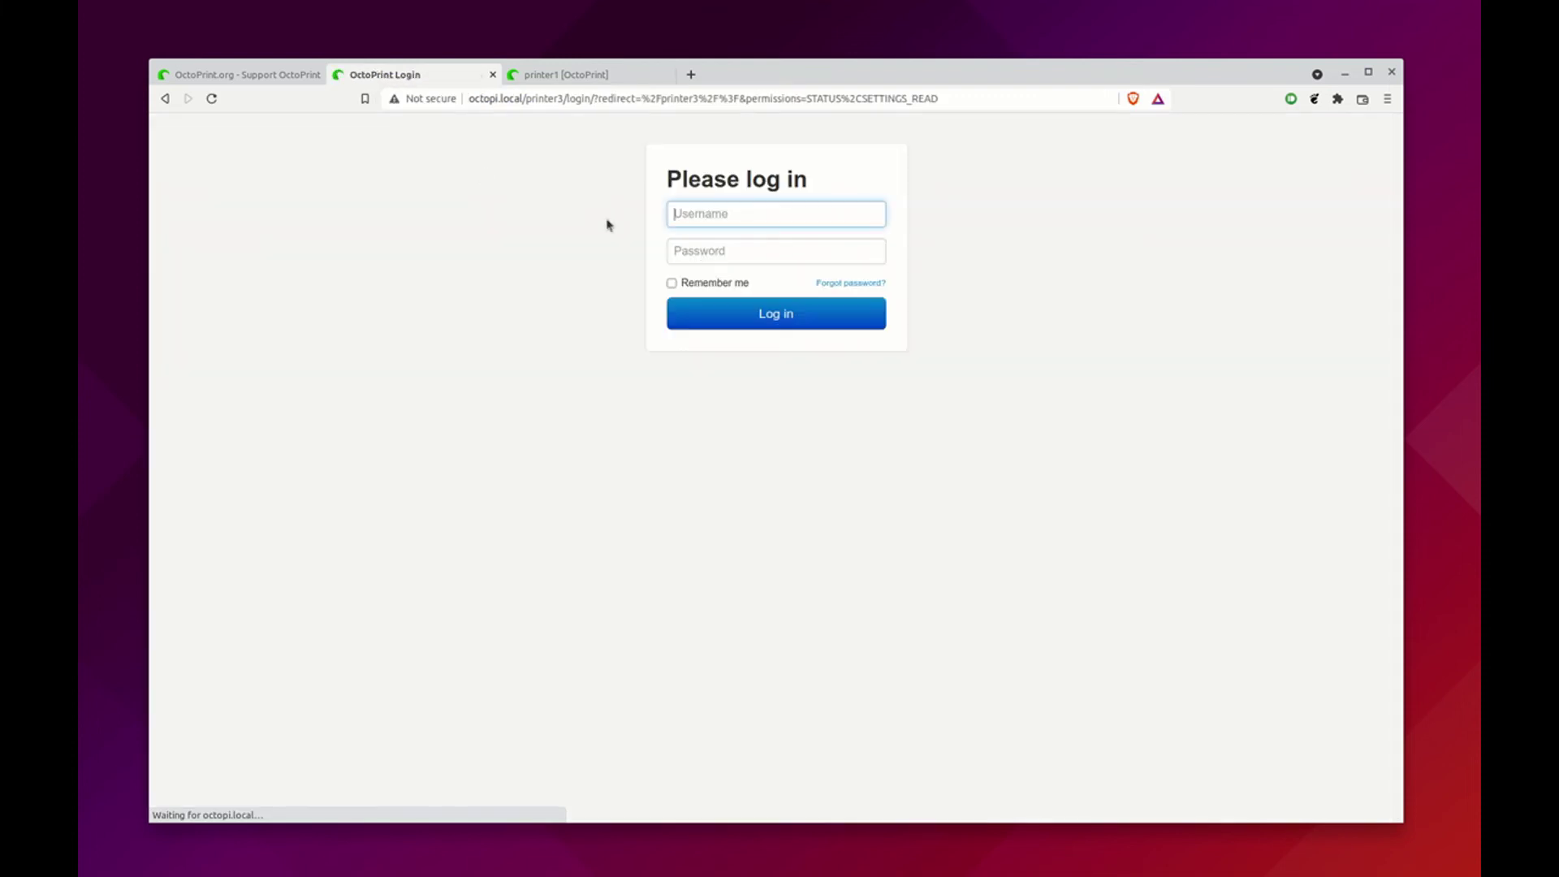
pyautogui.click(709, 213)
pyautogui.click(712, 252)
pyautogui.click(714, 323)
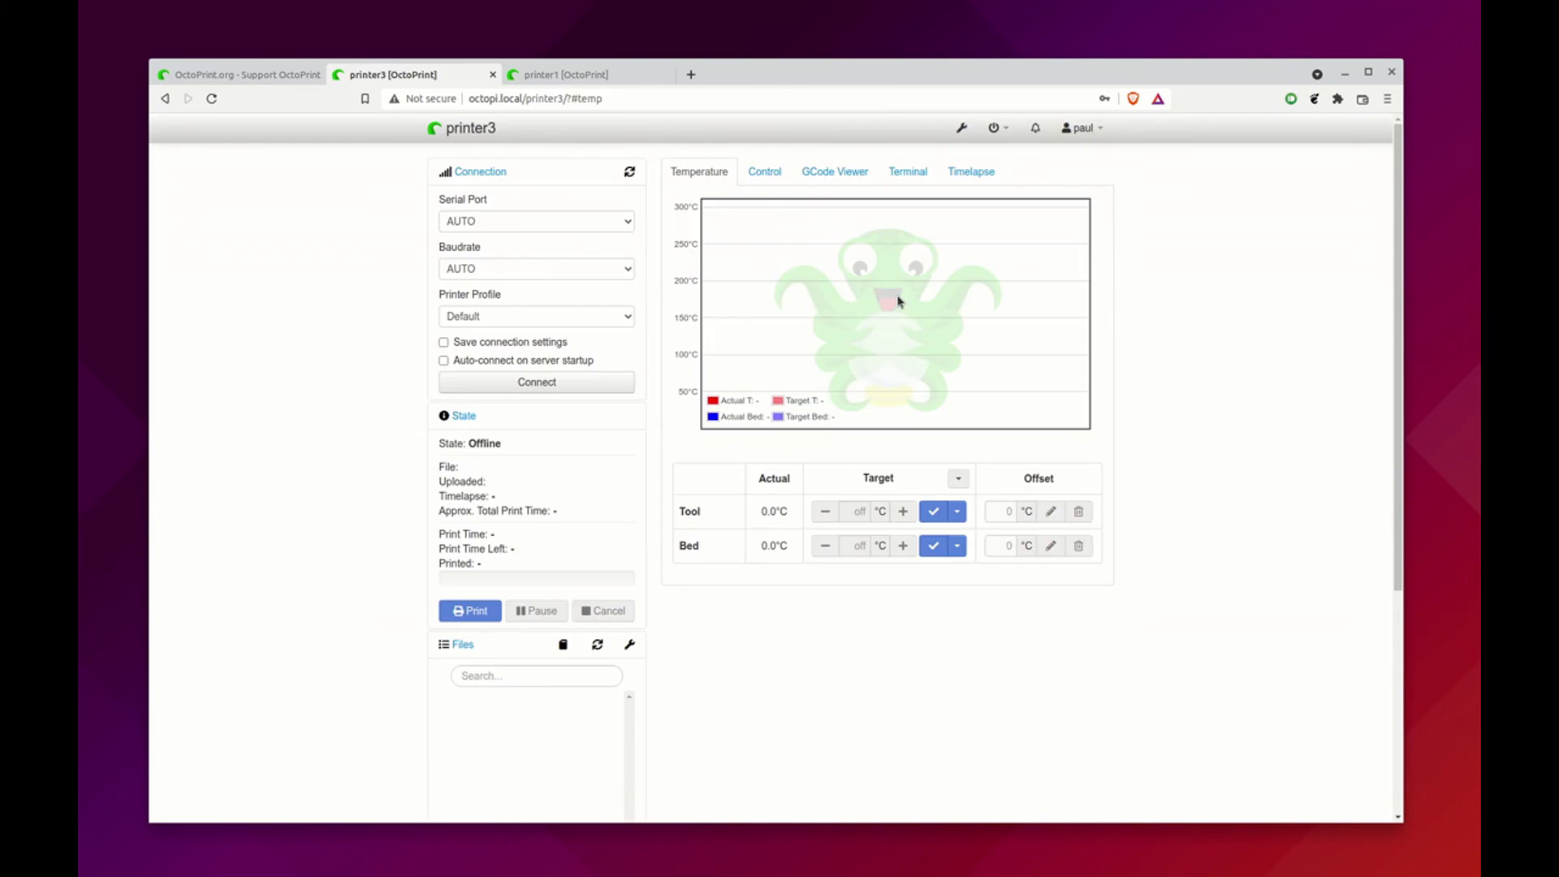
# Connect on /dev/octo_printer3 at 115200 with Save and Auto-connect ticked
pyautogui.click(625, 221)
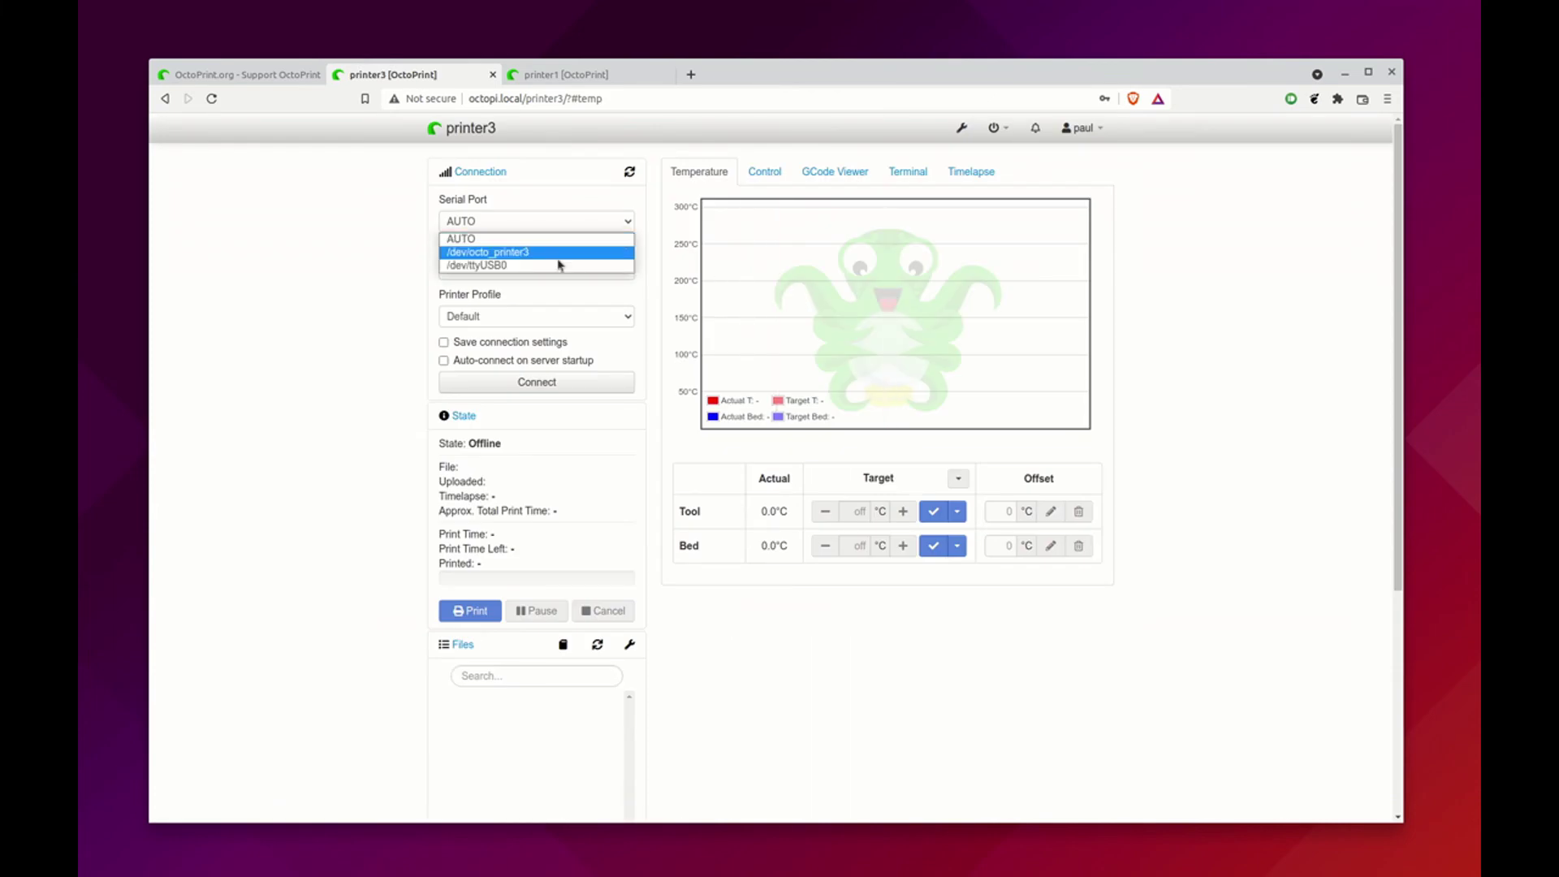
pyautogui.click(558, 252)
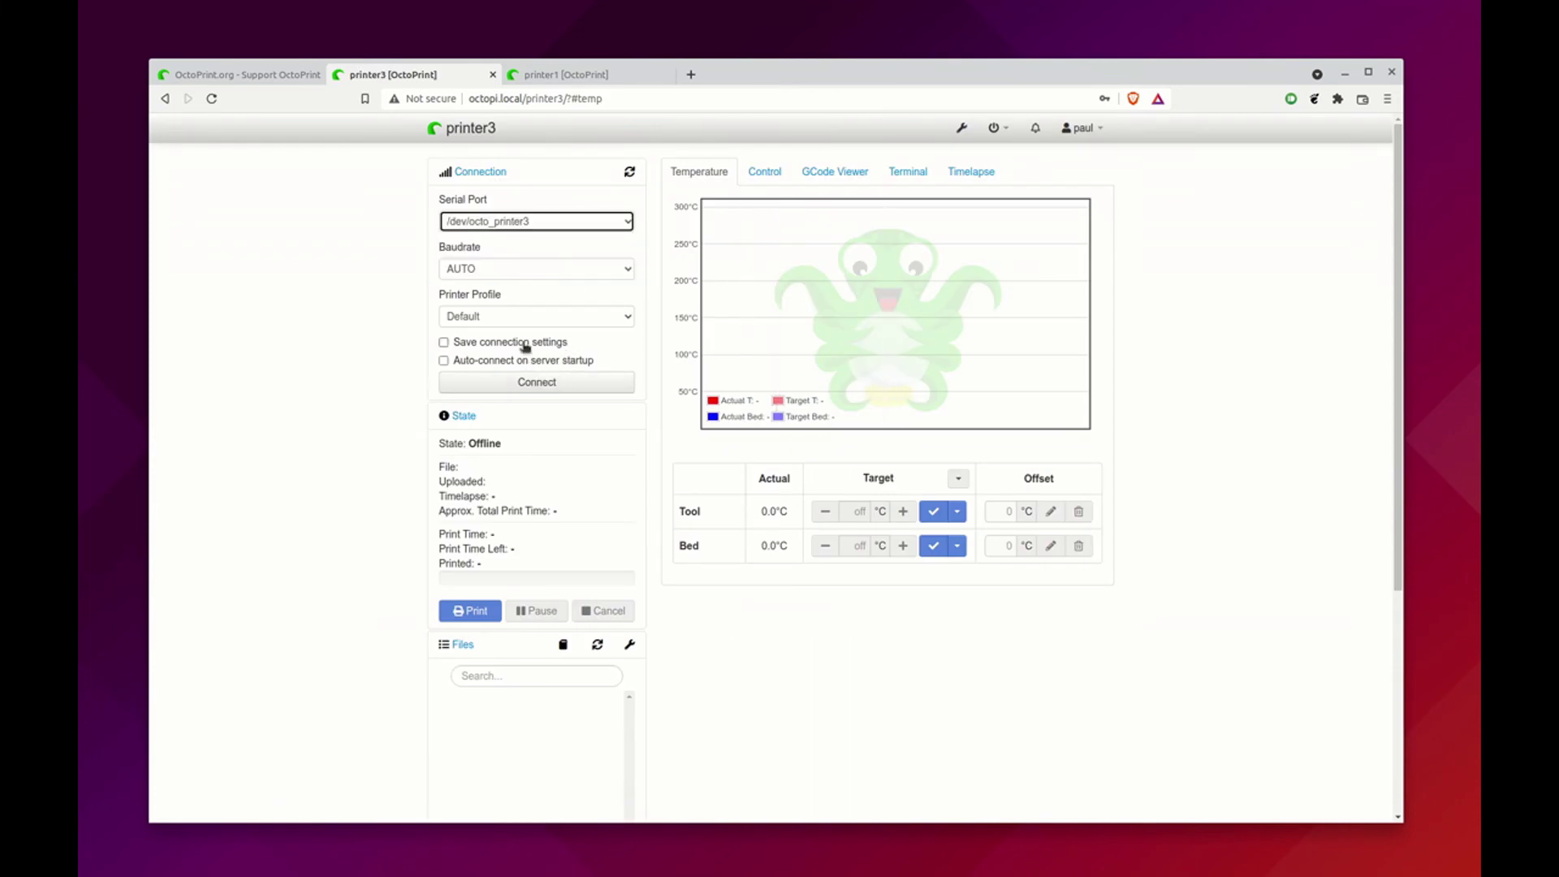
pyautogui.click(539, 274)
pyautogui.click(524, 327)
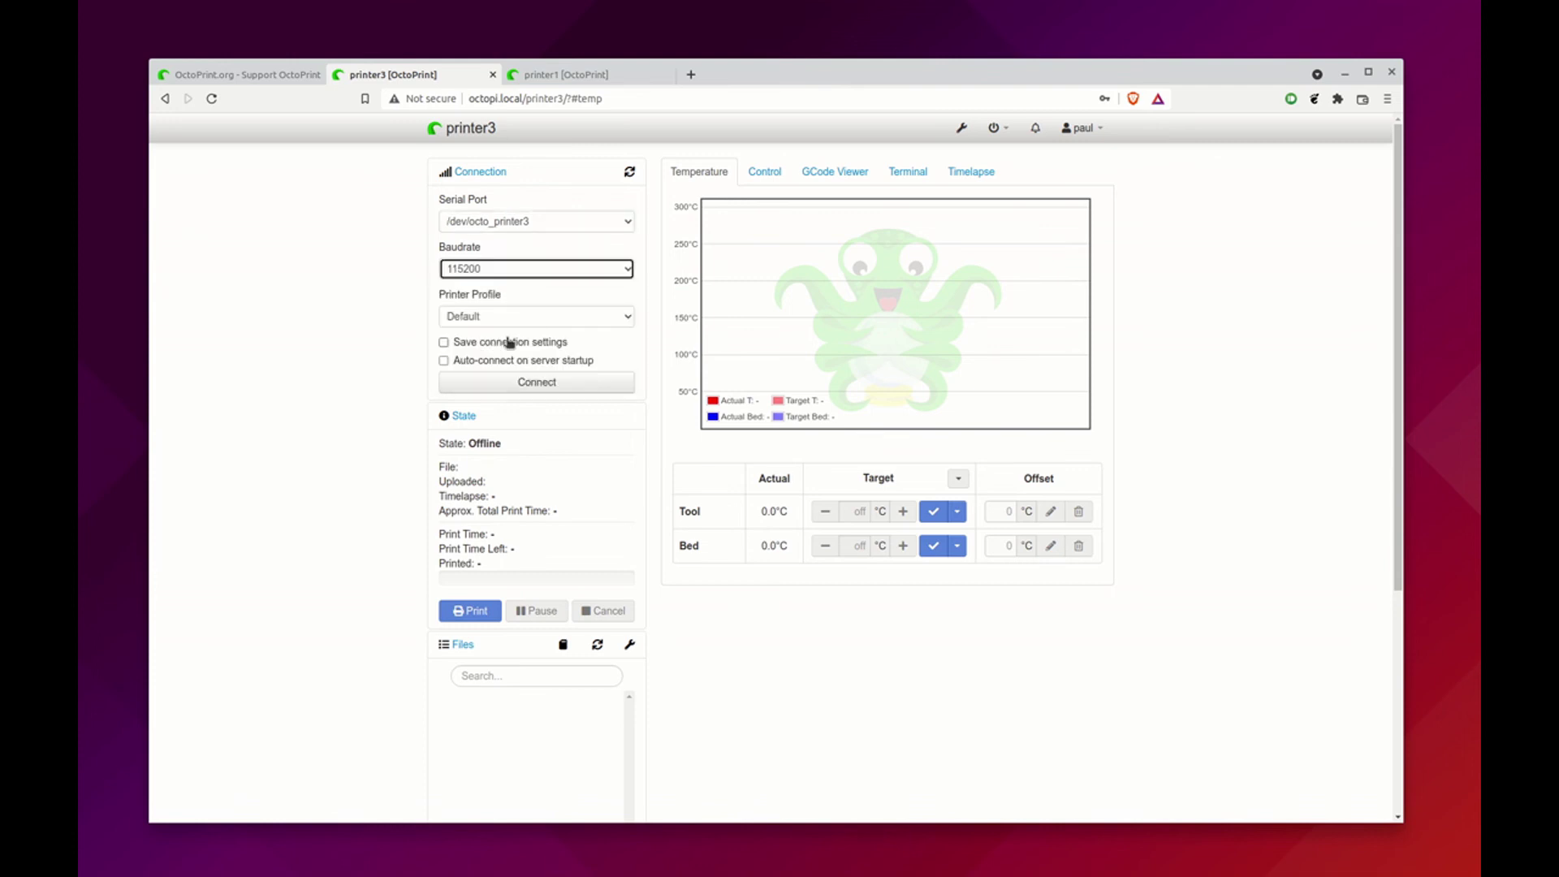
pyautogui.click(443, 341)
pyautogui.click(443, 360)
pyautogui.click(486, 382)
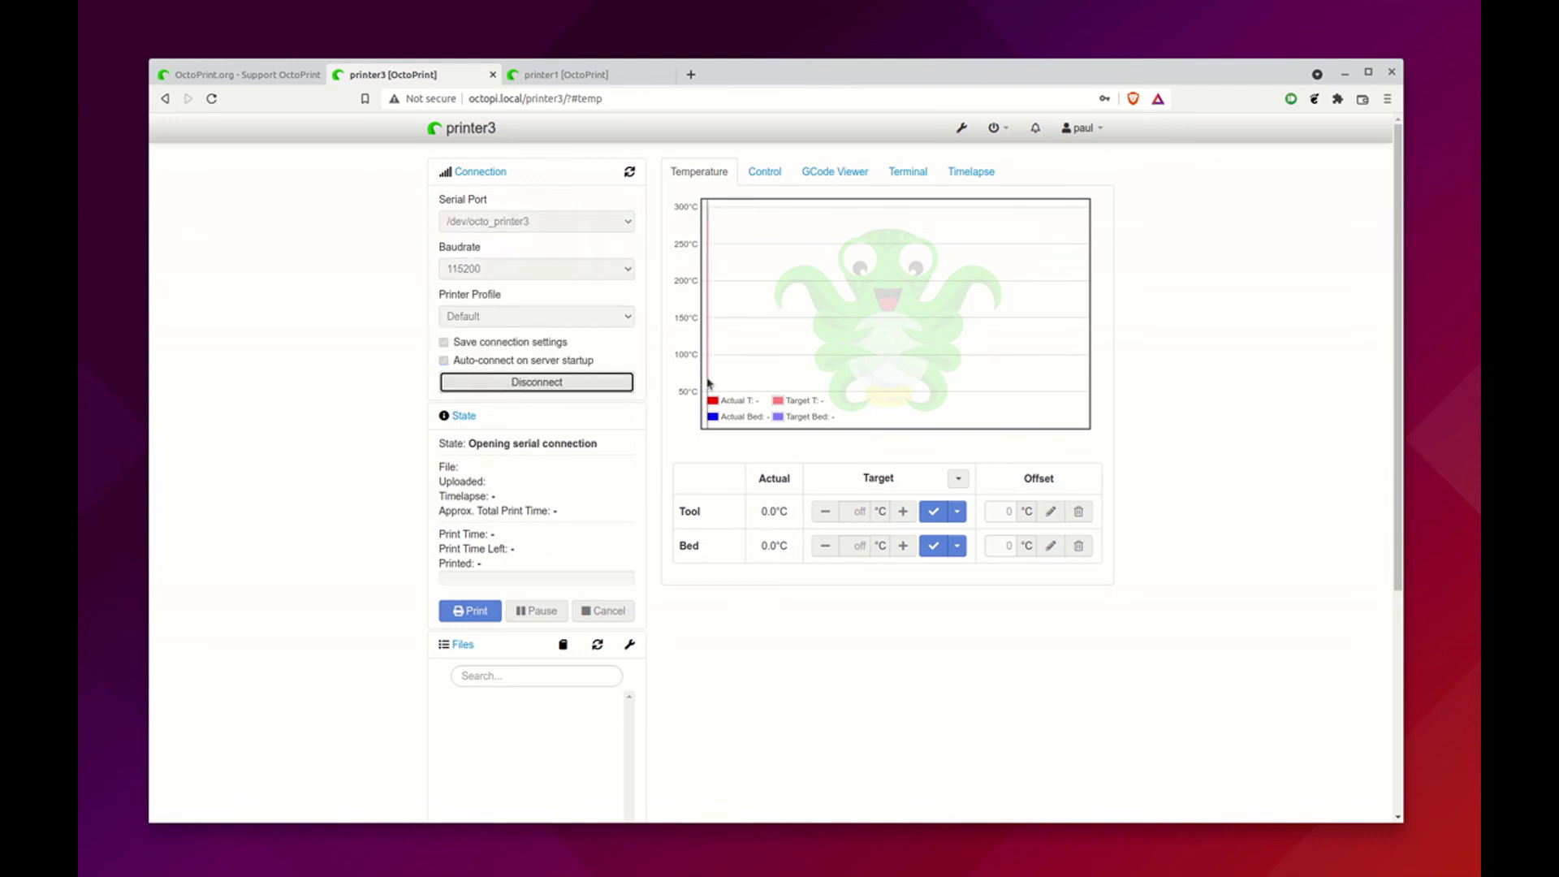
# Review the serial log in the Terminal tab, then return to the temperature graph
pyautogui.click(908, 172)
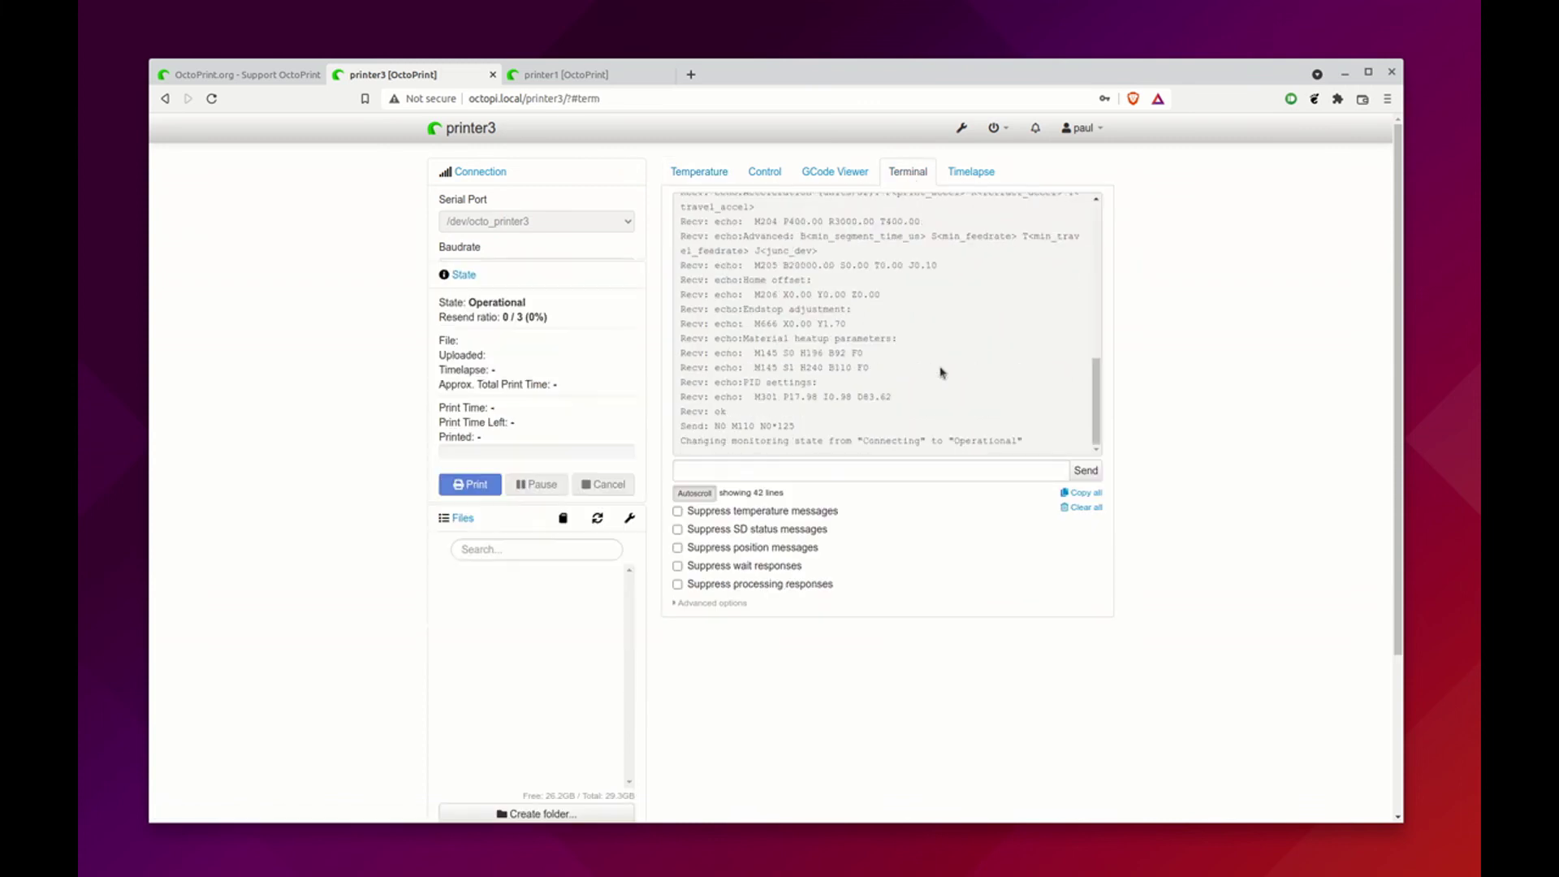
pyautogui.click(700, 174)
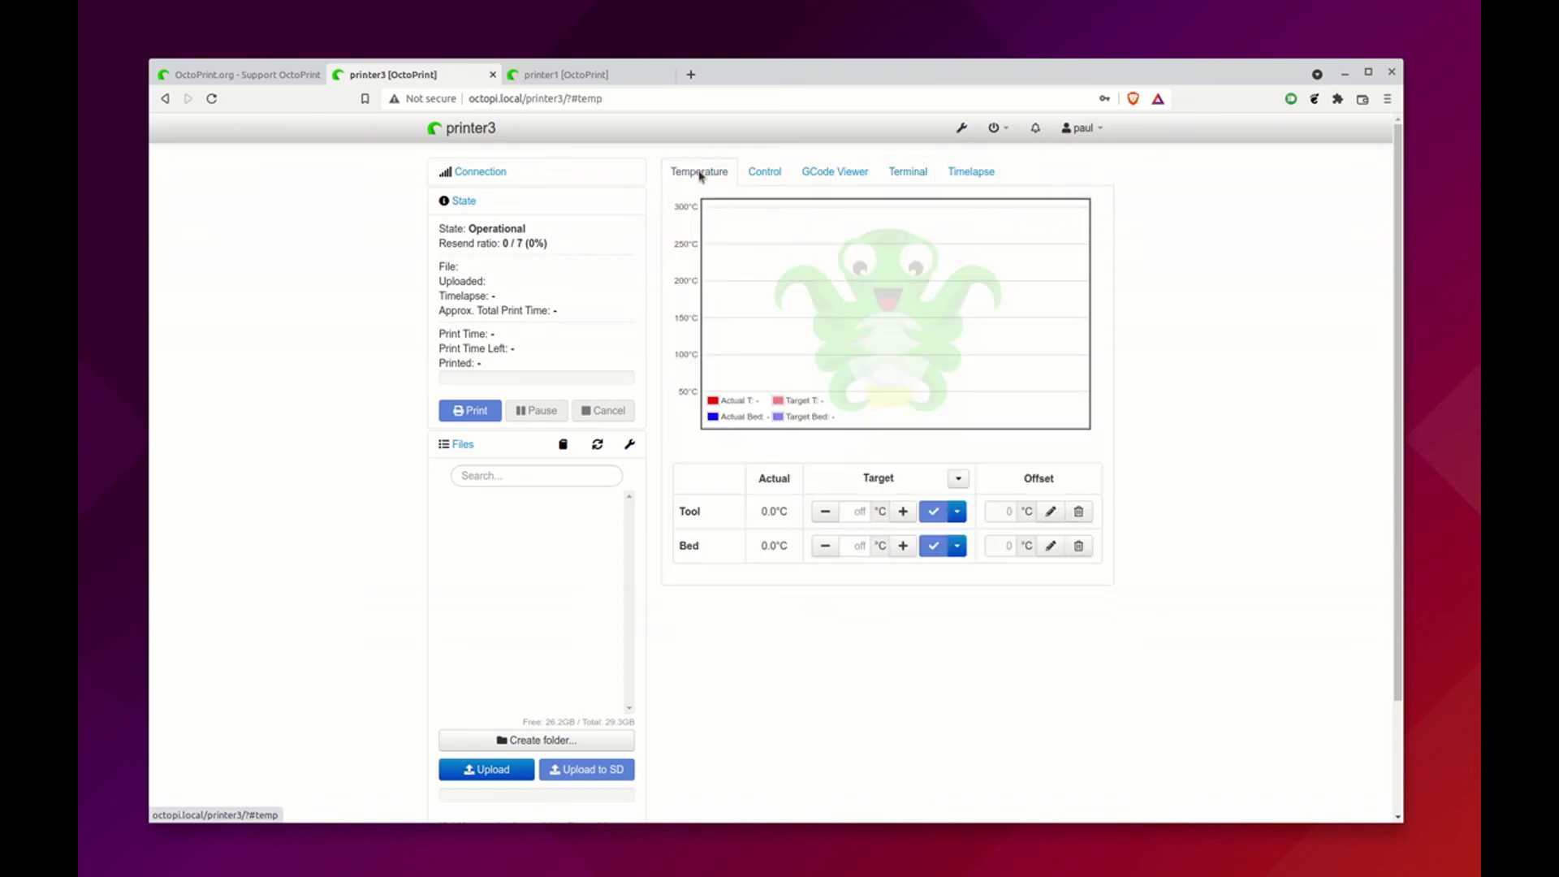
pyautogui.press('super')
pyautogui.click(674, 383)
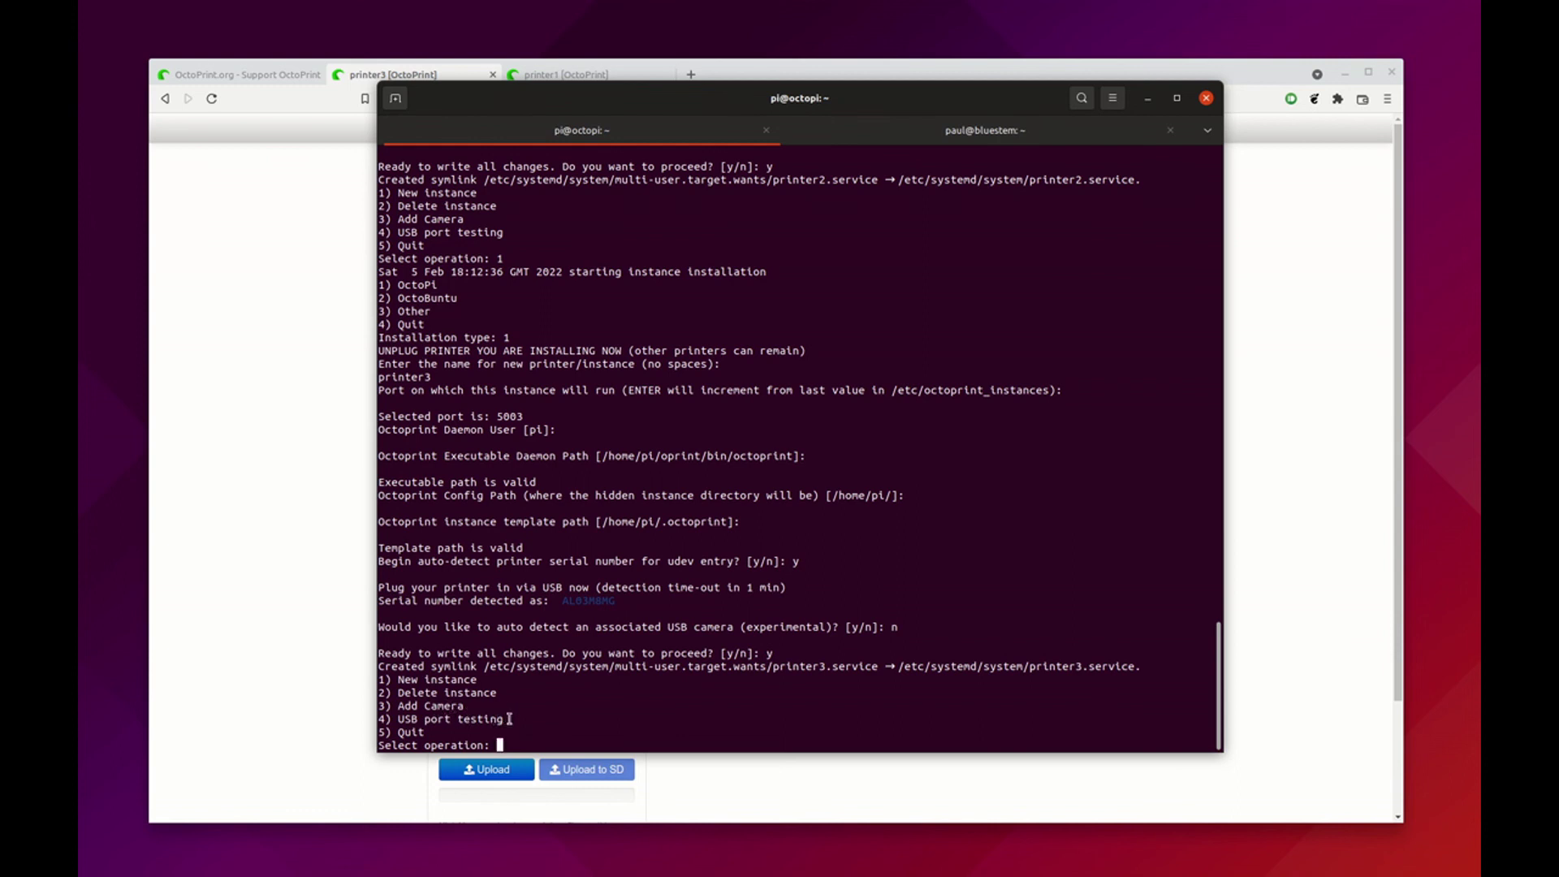
# Cancel the Add Camera prompt and rerun octoprint_deploy.sh
pyautogui.write('3')
pyautogui.press('Return')
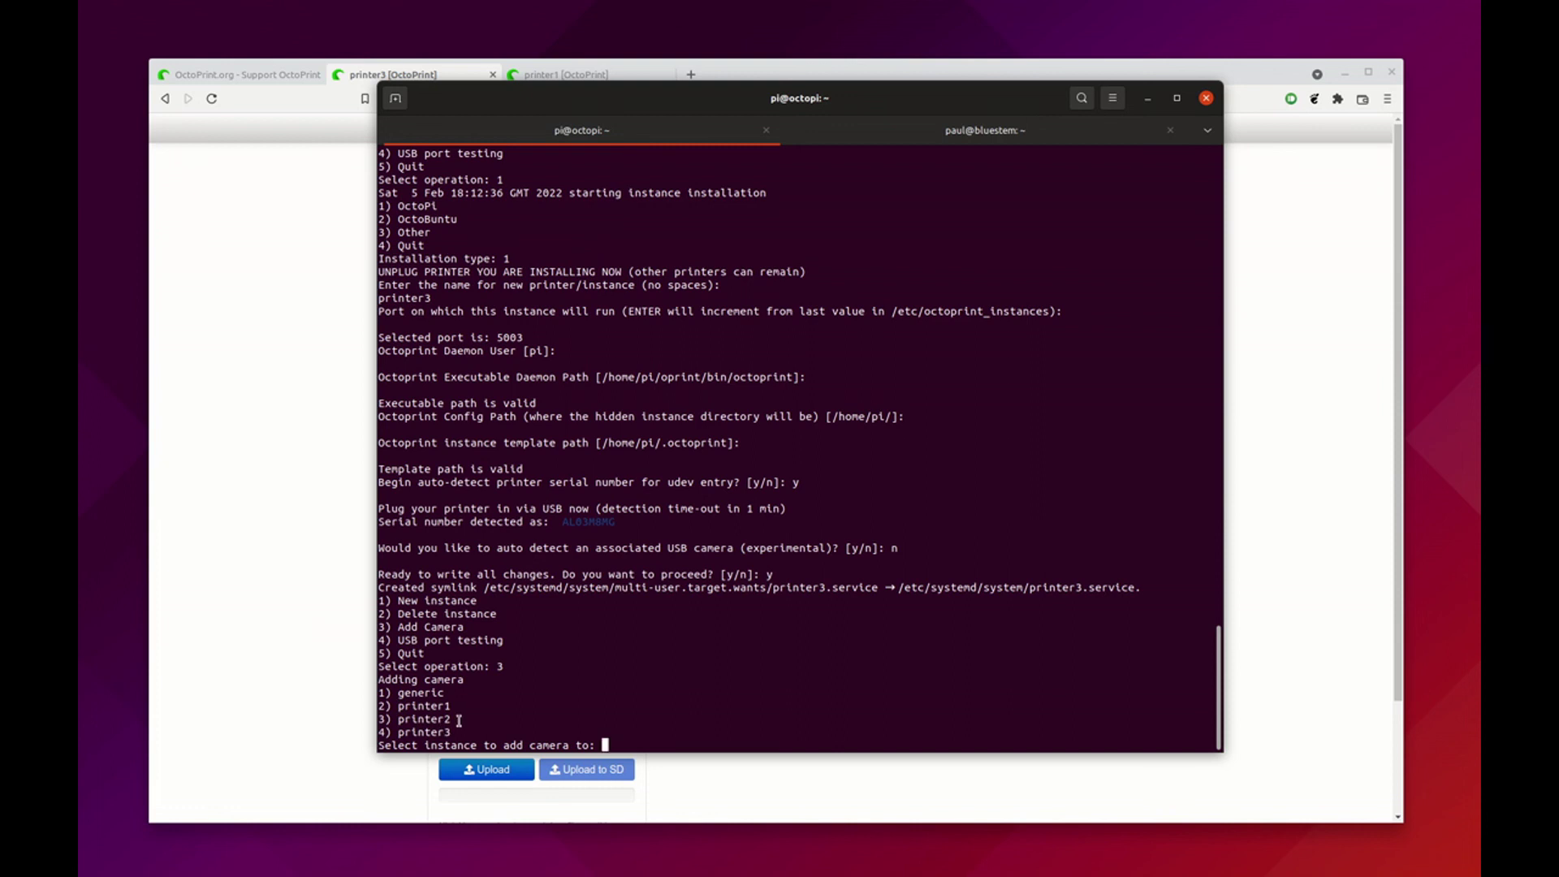
pyautogui.hotkey('ctrl', 'c')
pyautogui.press('Up')
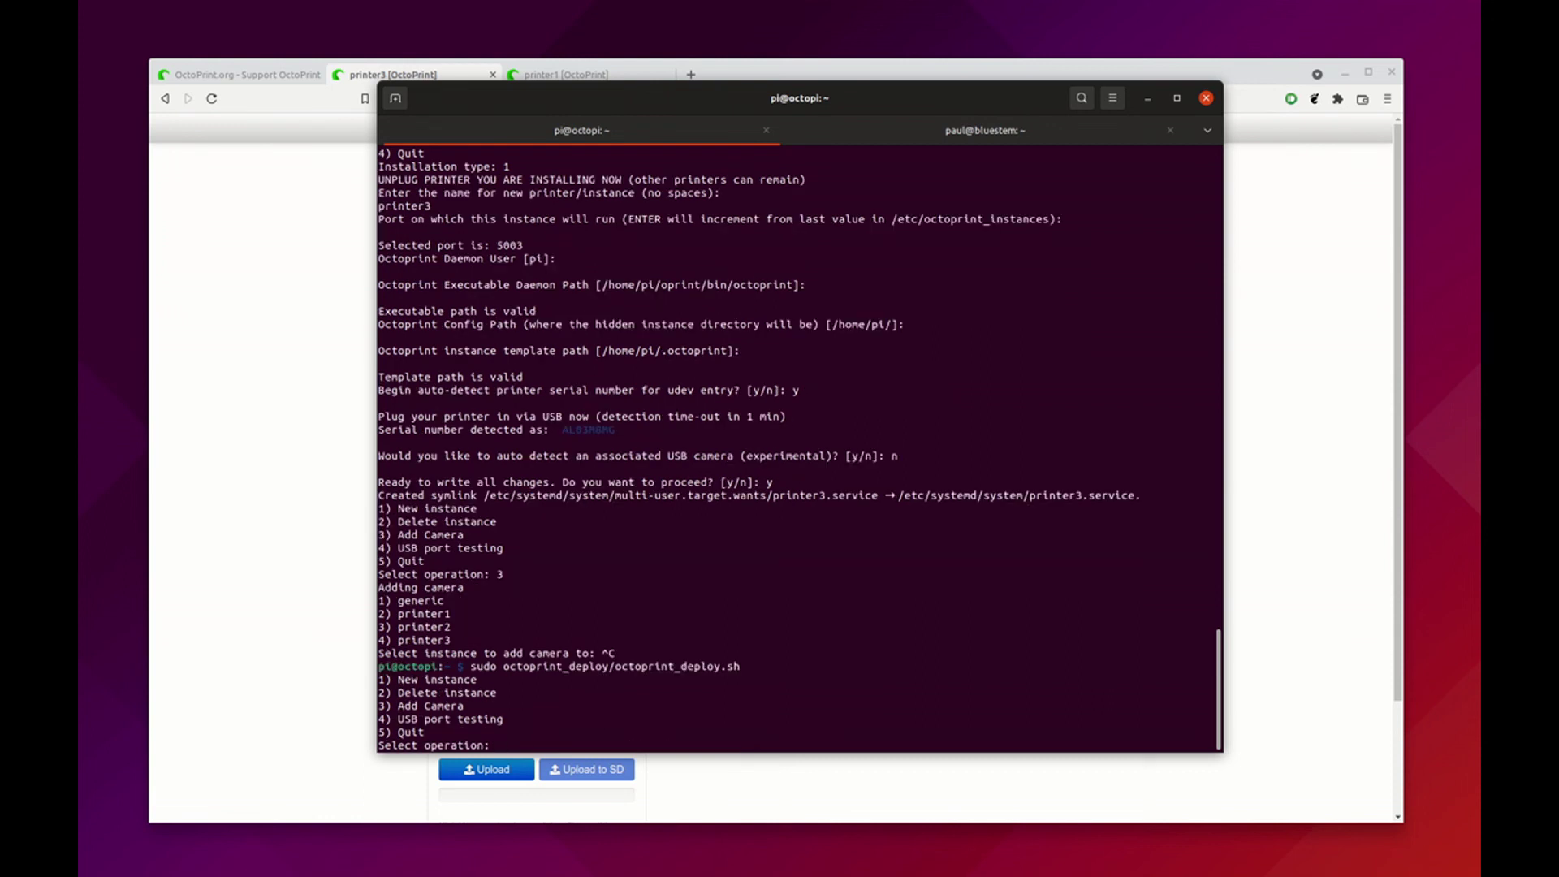
# Delete instance 3 (printer2) and confirm removing everything associated with it
pyautogui.write('2')
pyautogui.press('Return')
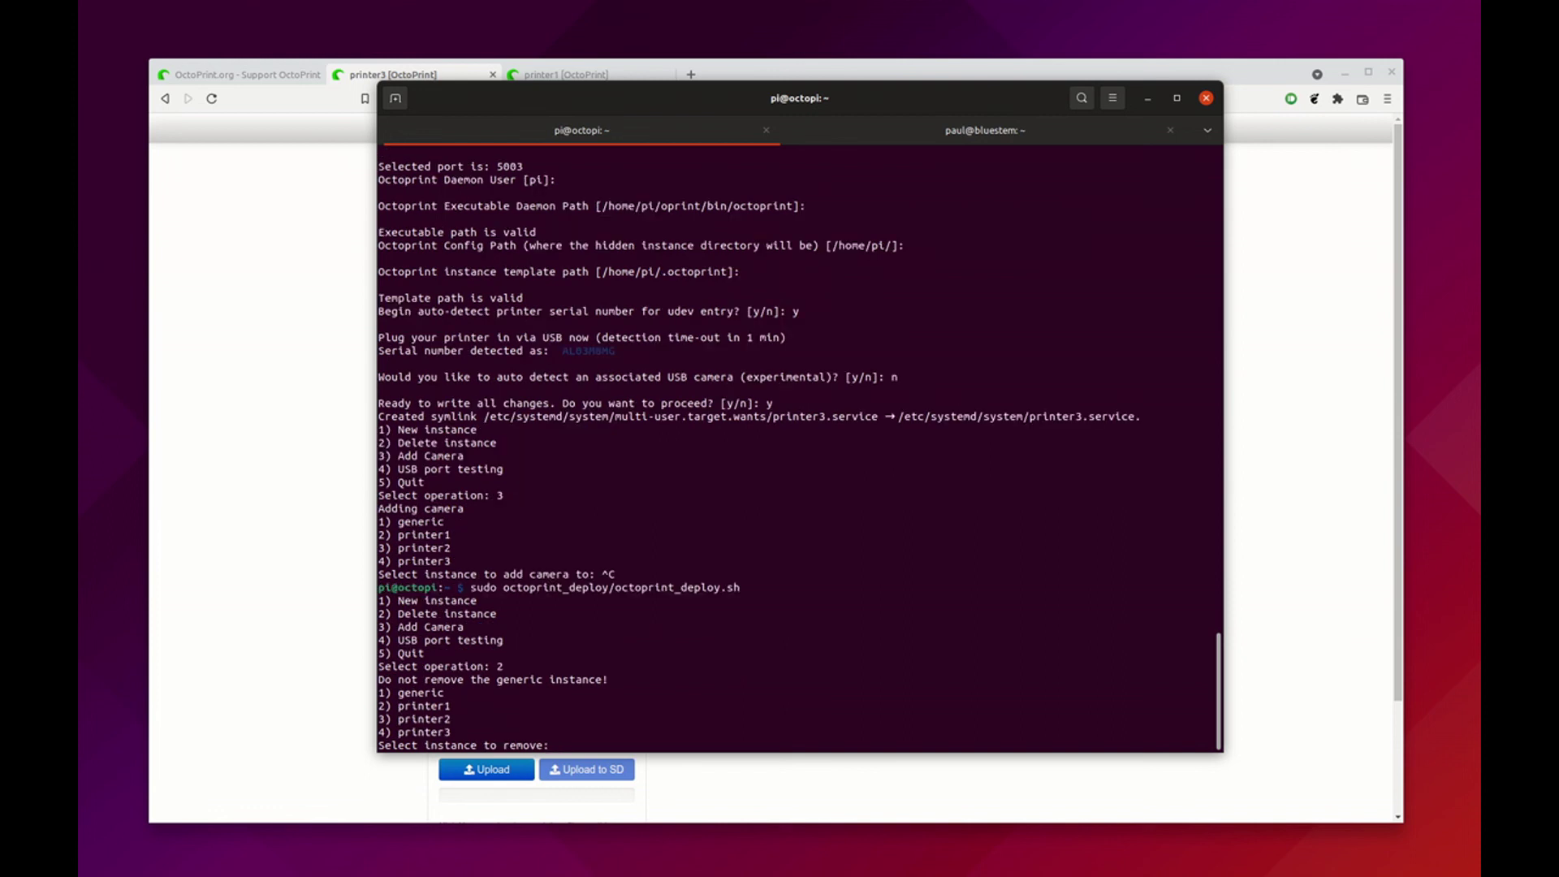
pyautogui.write('3')
pyautogui.press('Return')
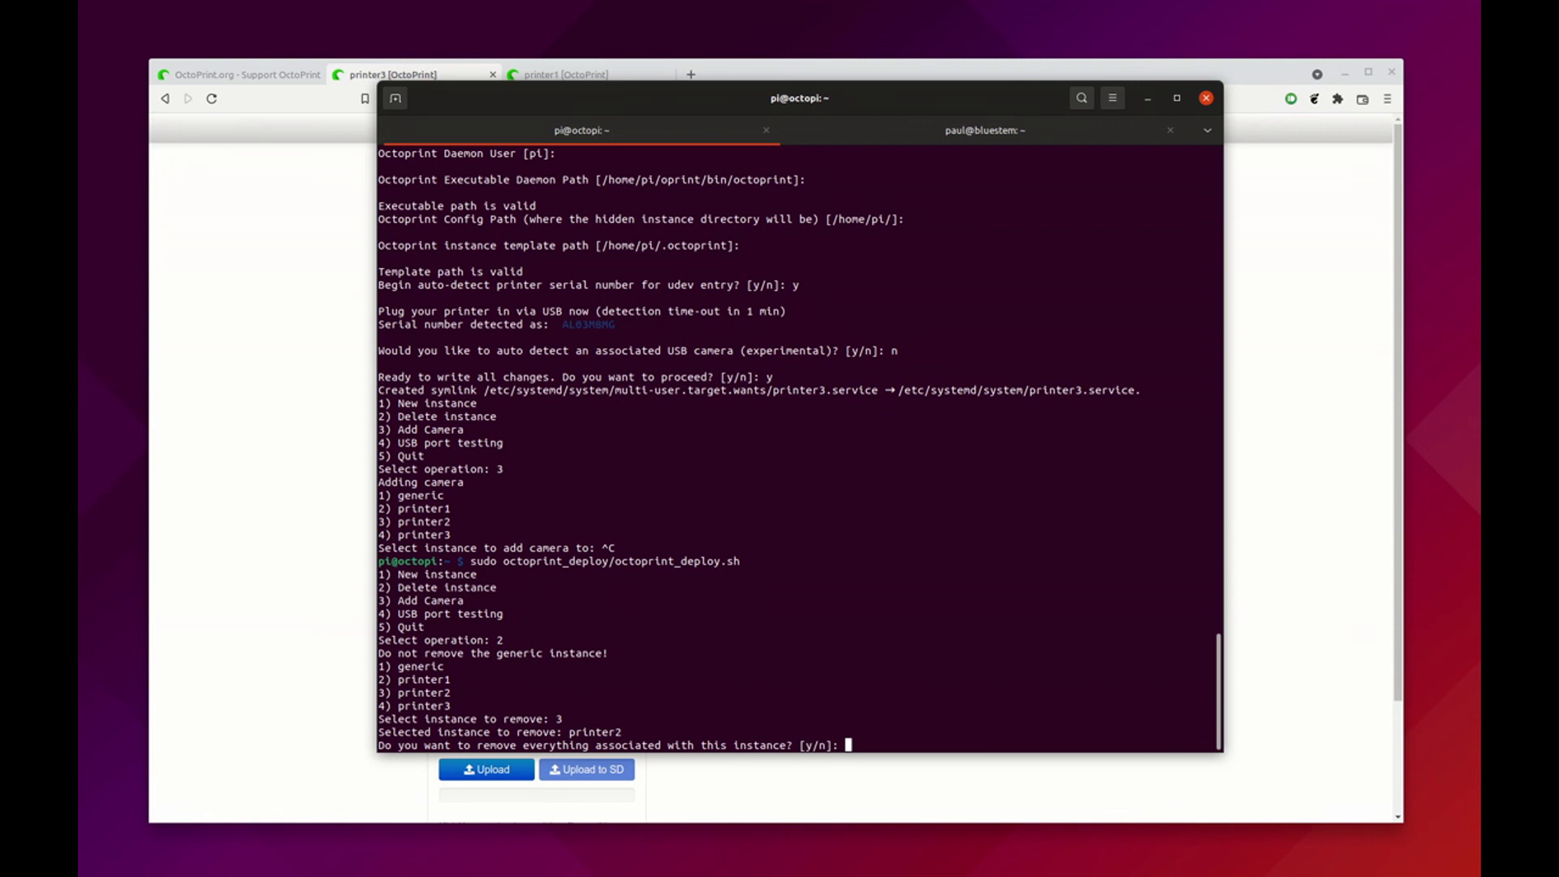
pyautogui.write('y')
pyautogui.press('Return')
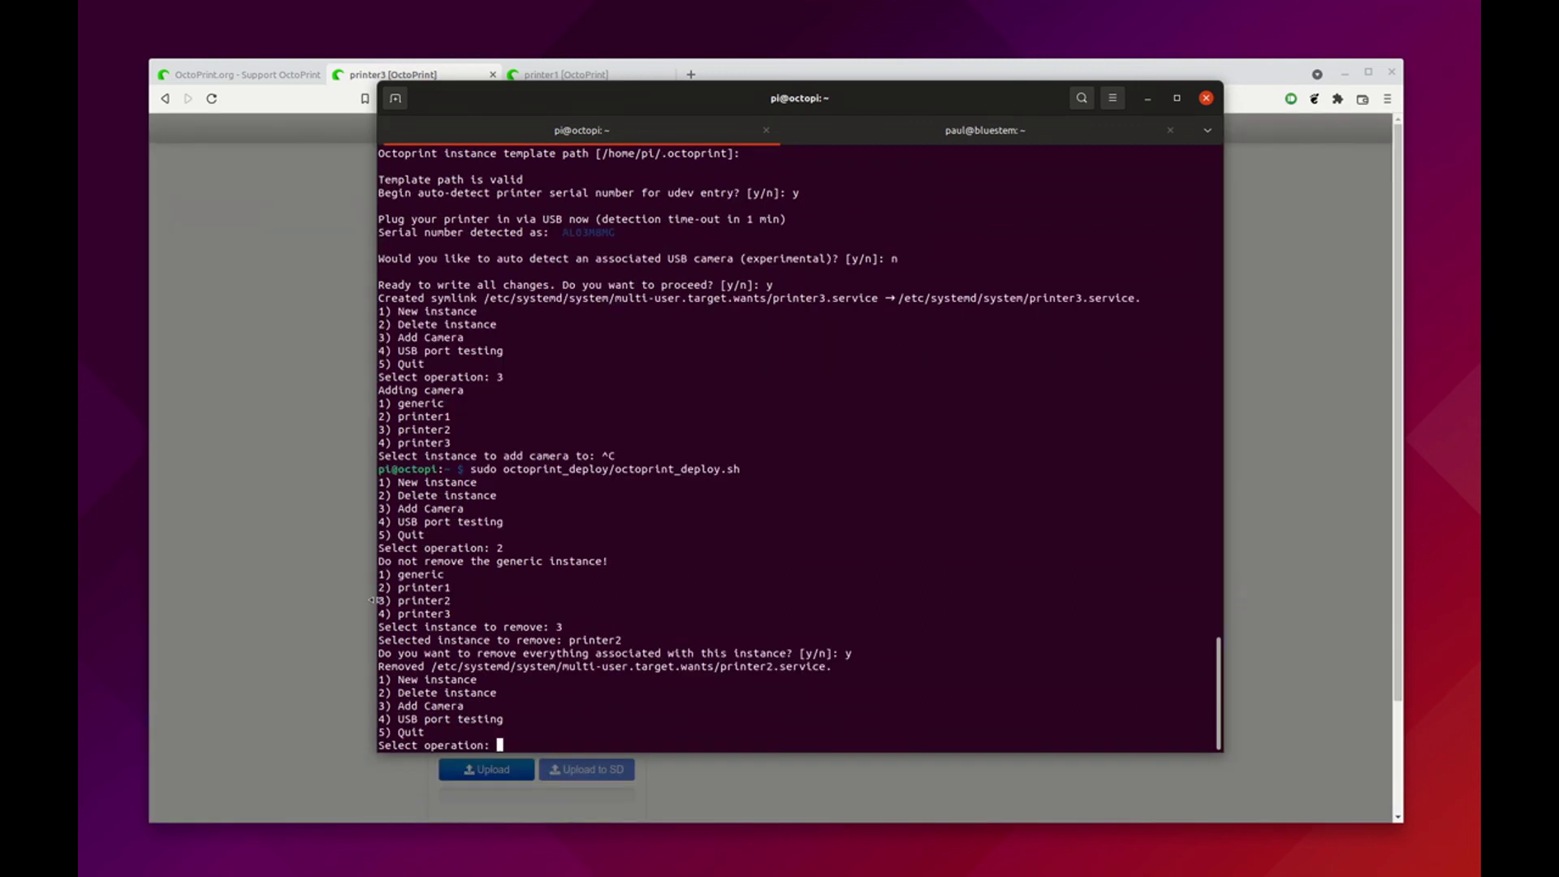
# Edit the printer3 address to octopi.local/printer2/ and see the server-not-running page
pyautogui.click(366, 446)
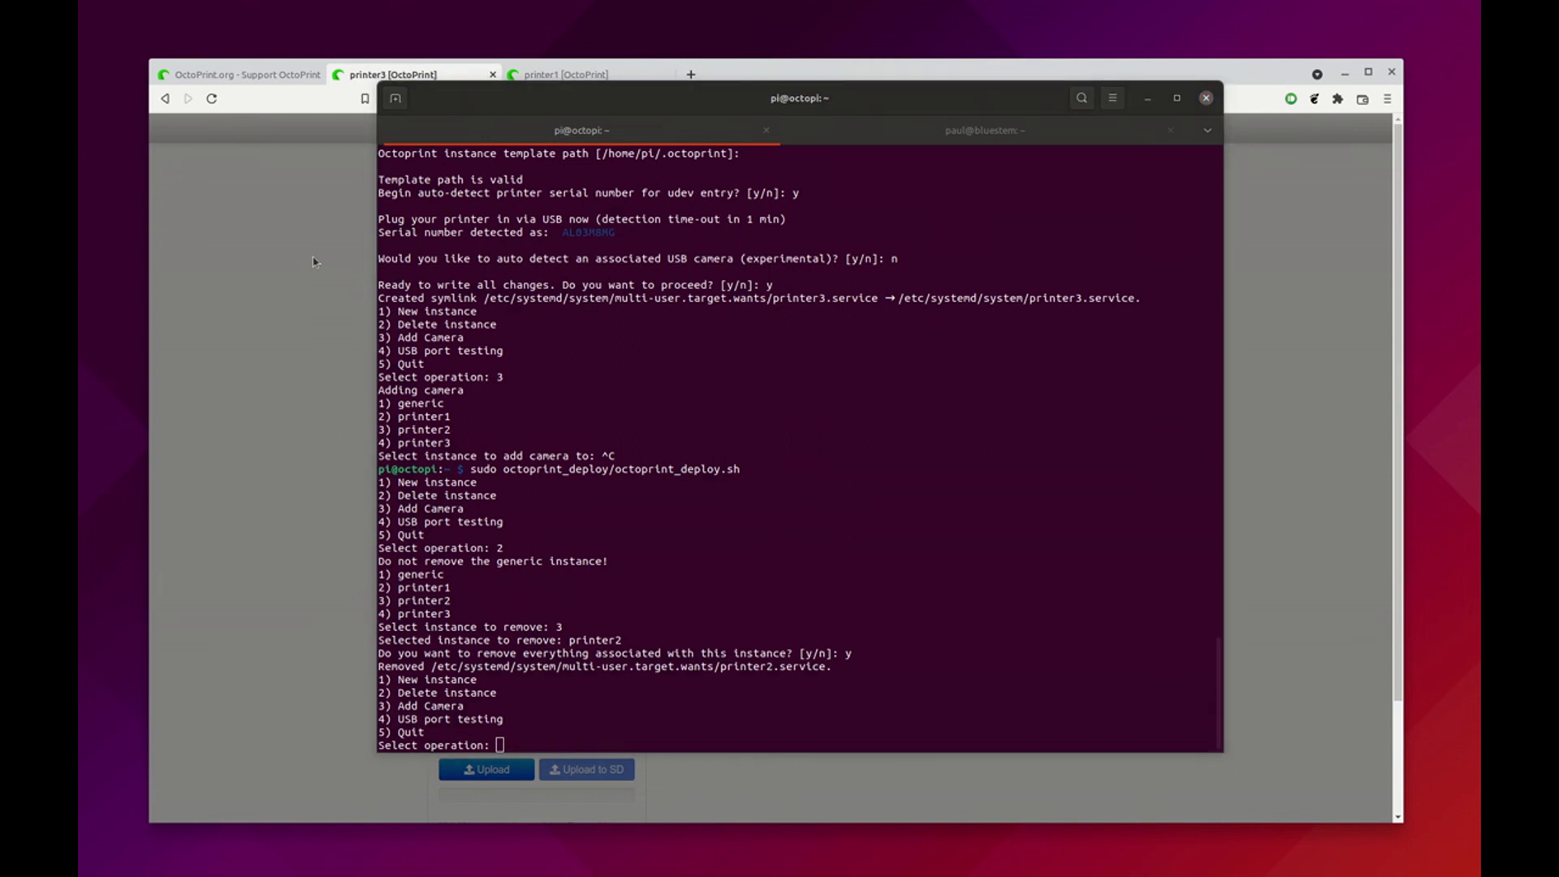
pyautogui.click(366, 203)
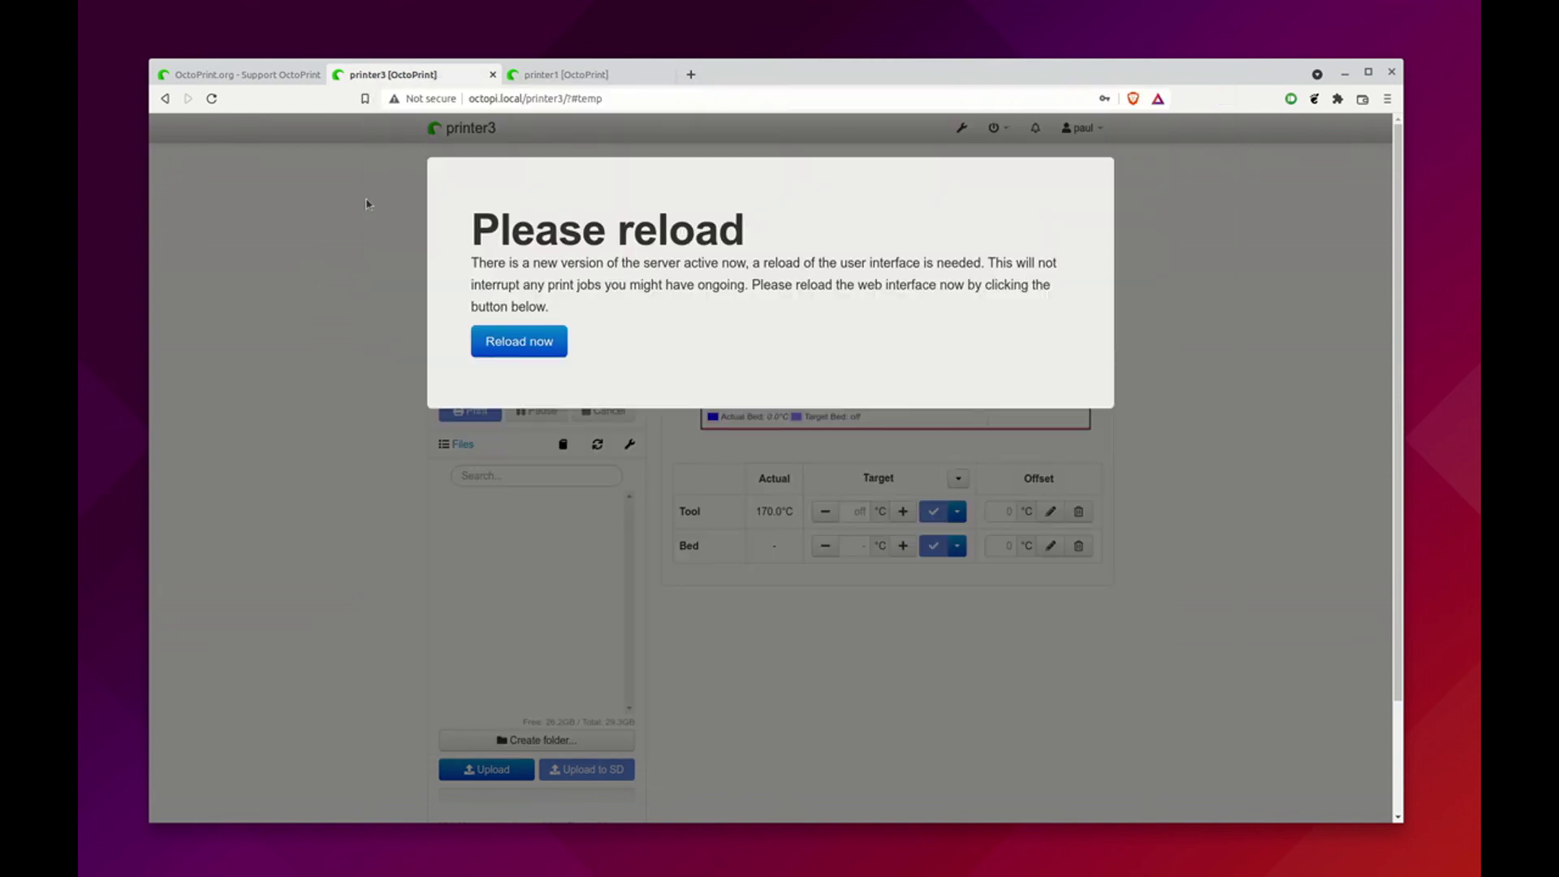
pyautogui.click(553, 97)
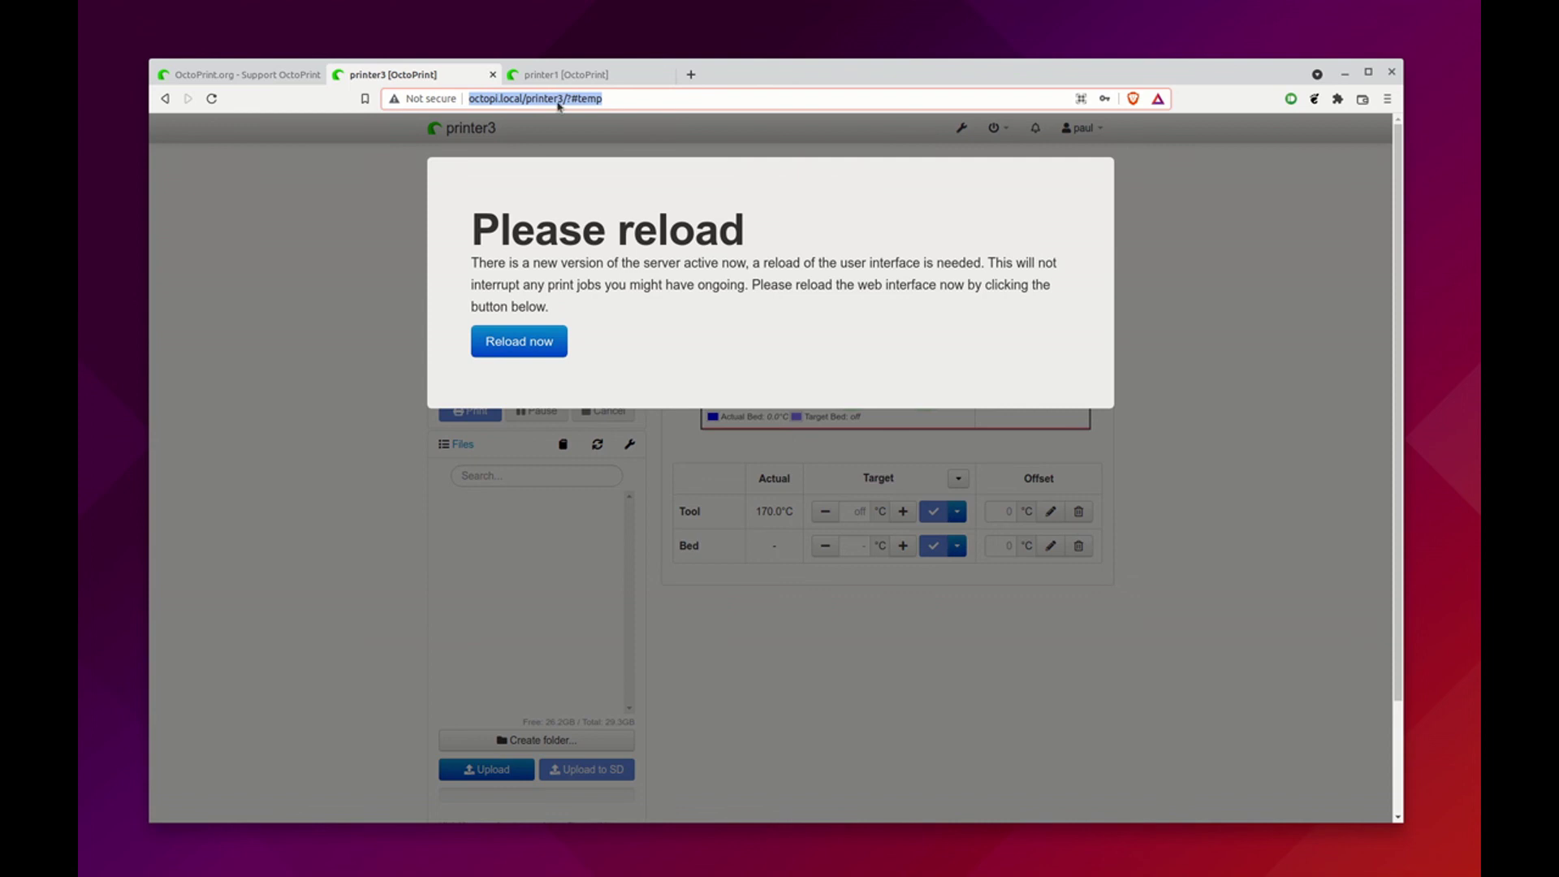
pyautogui.moveTo(526, 98); pyautogui.dragTo(619, 106)
pyautogui.click(648, 102)
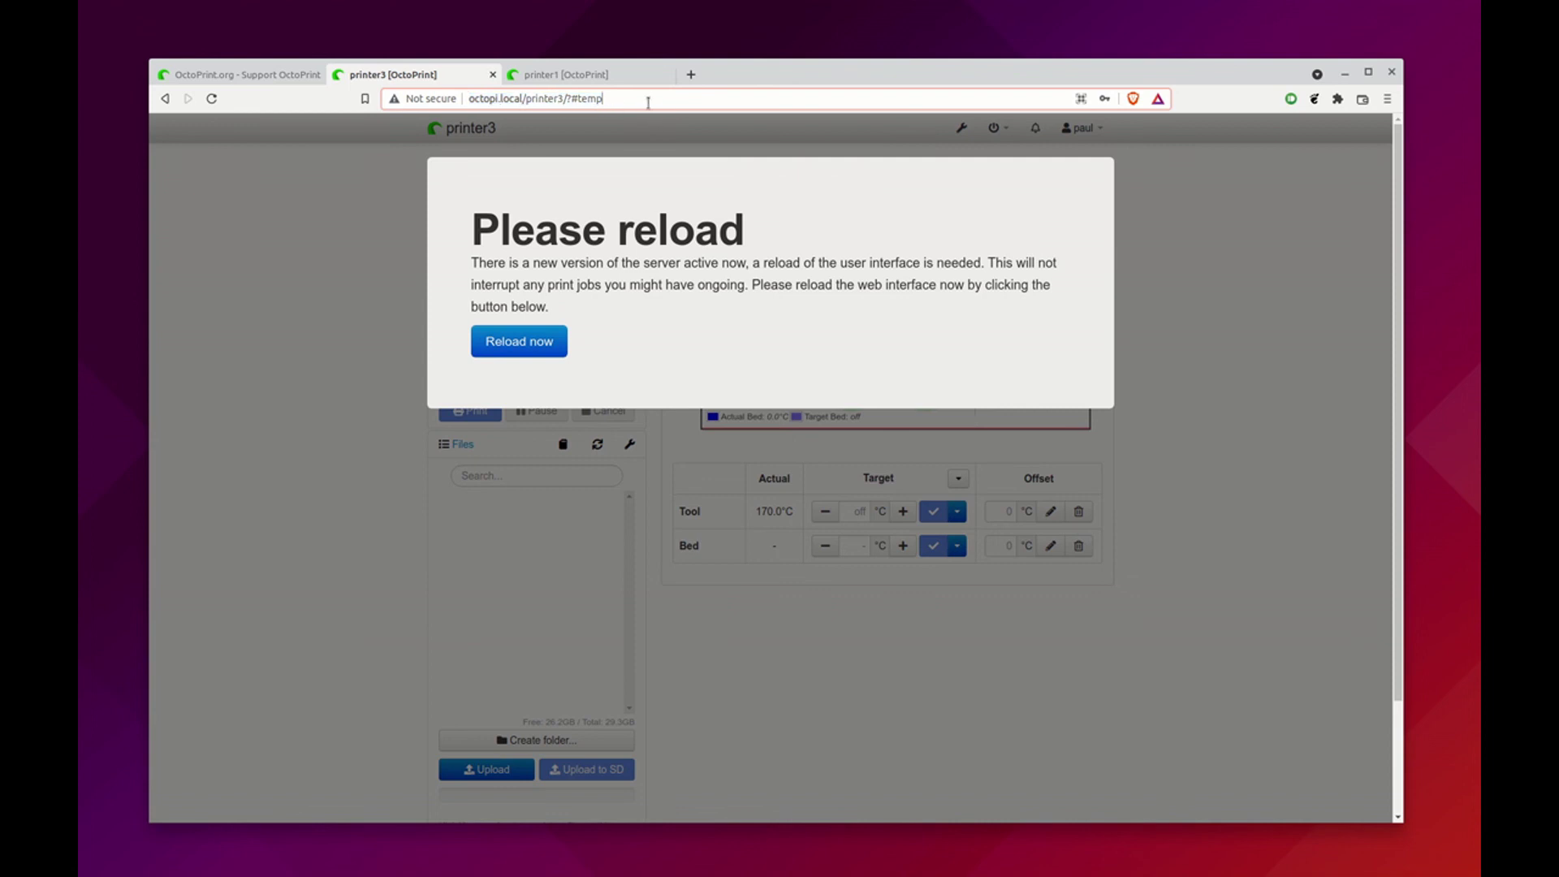
pyautogui.press('BackSpace')
pyautogui.press('BackSpace')
pyautogui.press('BackSpace')
pyautogui.press('BackSpace')
pyautogui.press('BackSpace')
pyautogui.press('BackSpace')
pyautogui.press('BackSpace')
pyautogui.press('BackSpace')
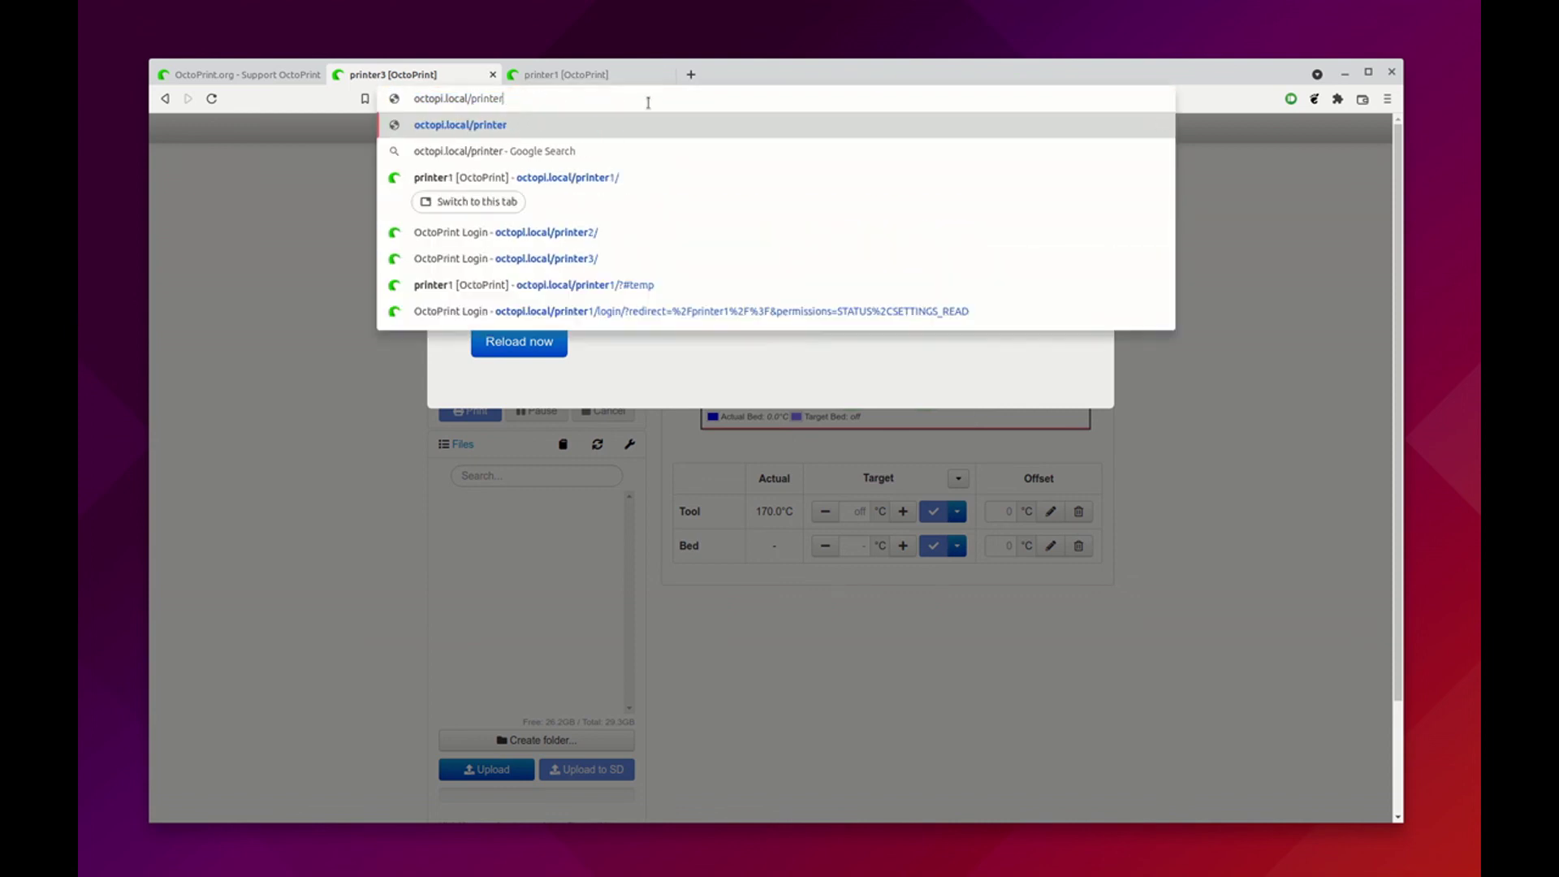
pyautogui.write('2')
pyautogui.press('Return')
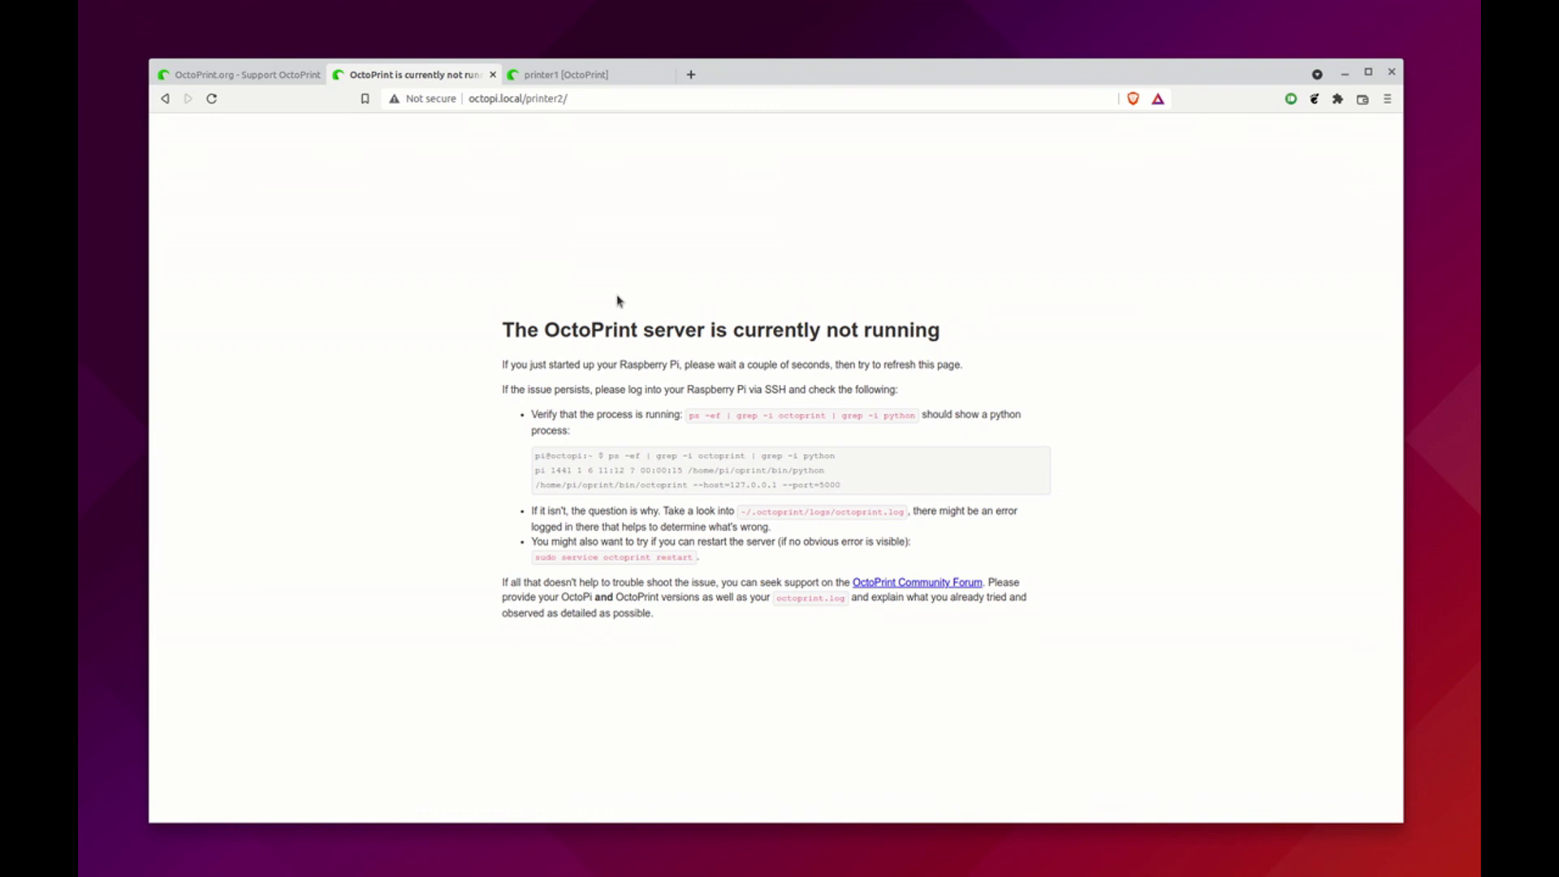
pyautogui.press('super')
pyautogui.click(607, 354)
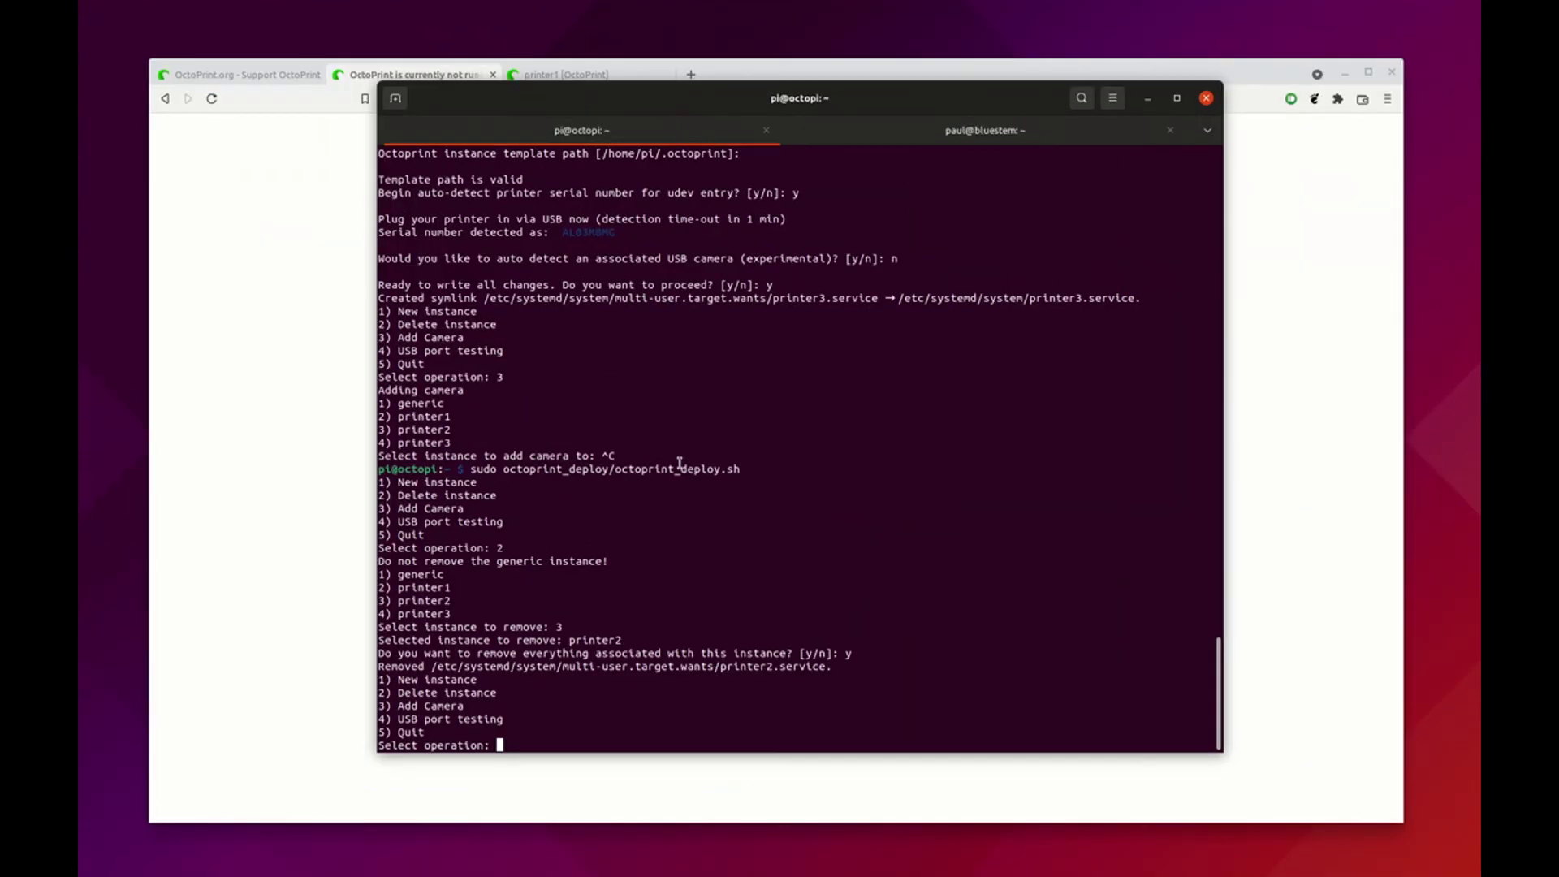